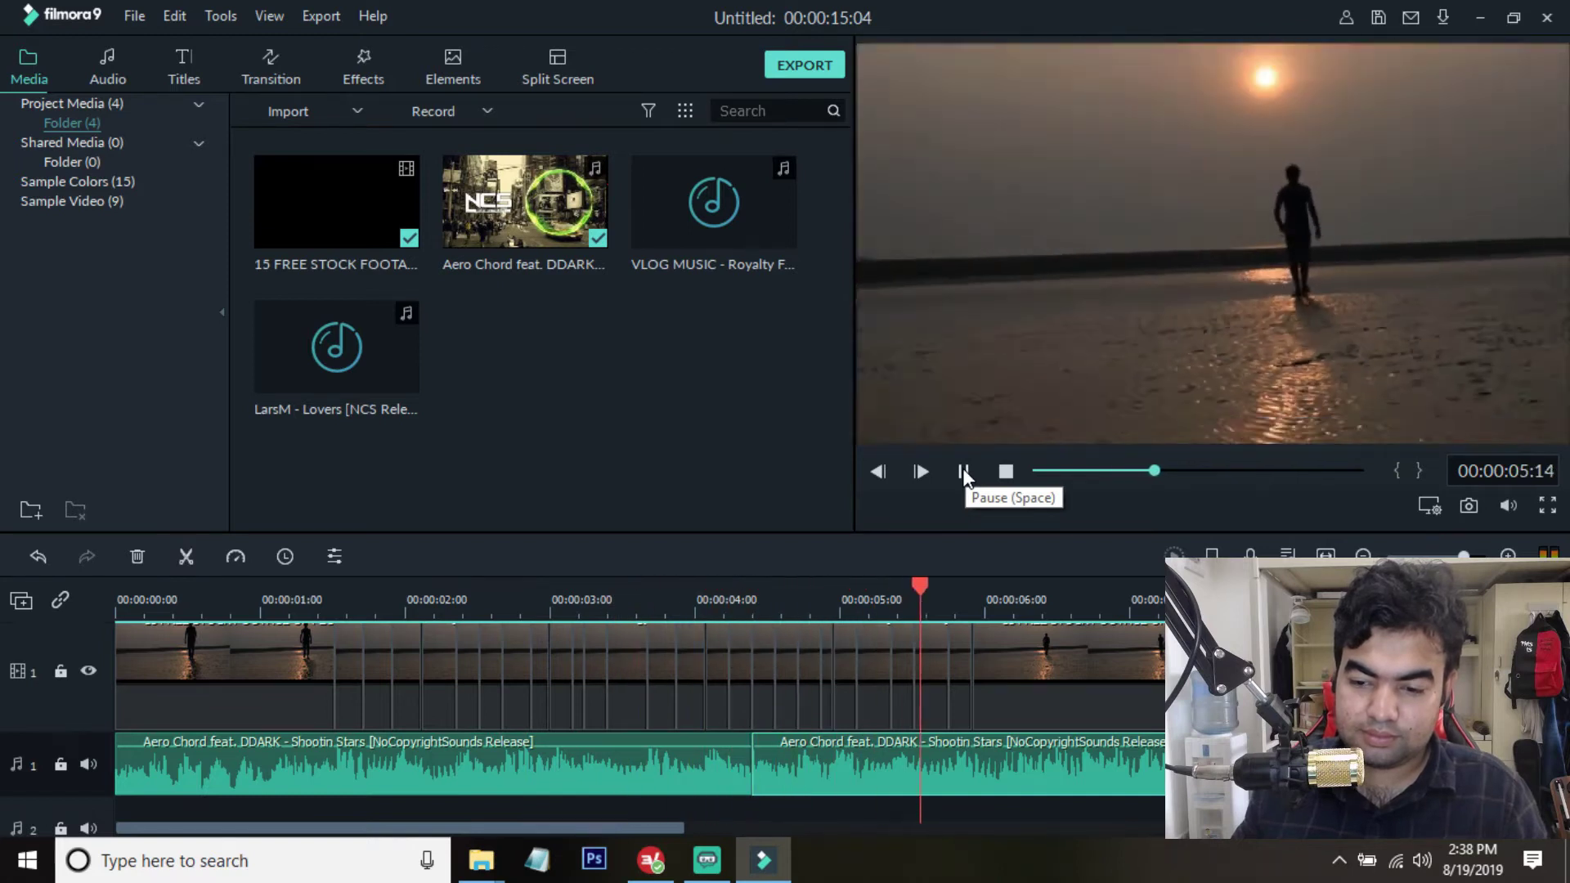
- Pause playback of the finished beach-sunset beat edit in the preview player
left_click(964, 472)
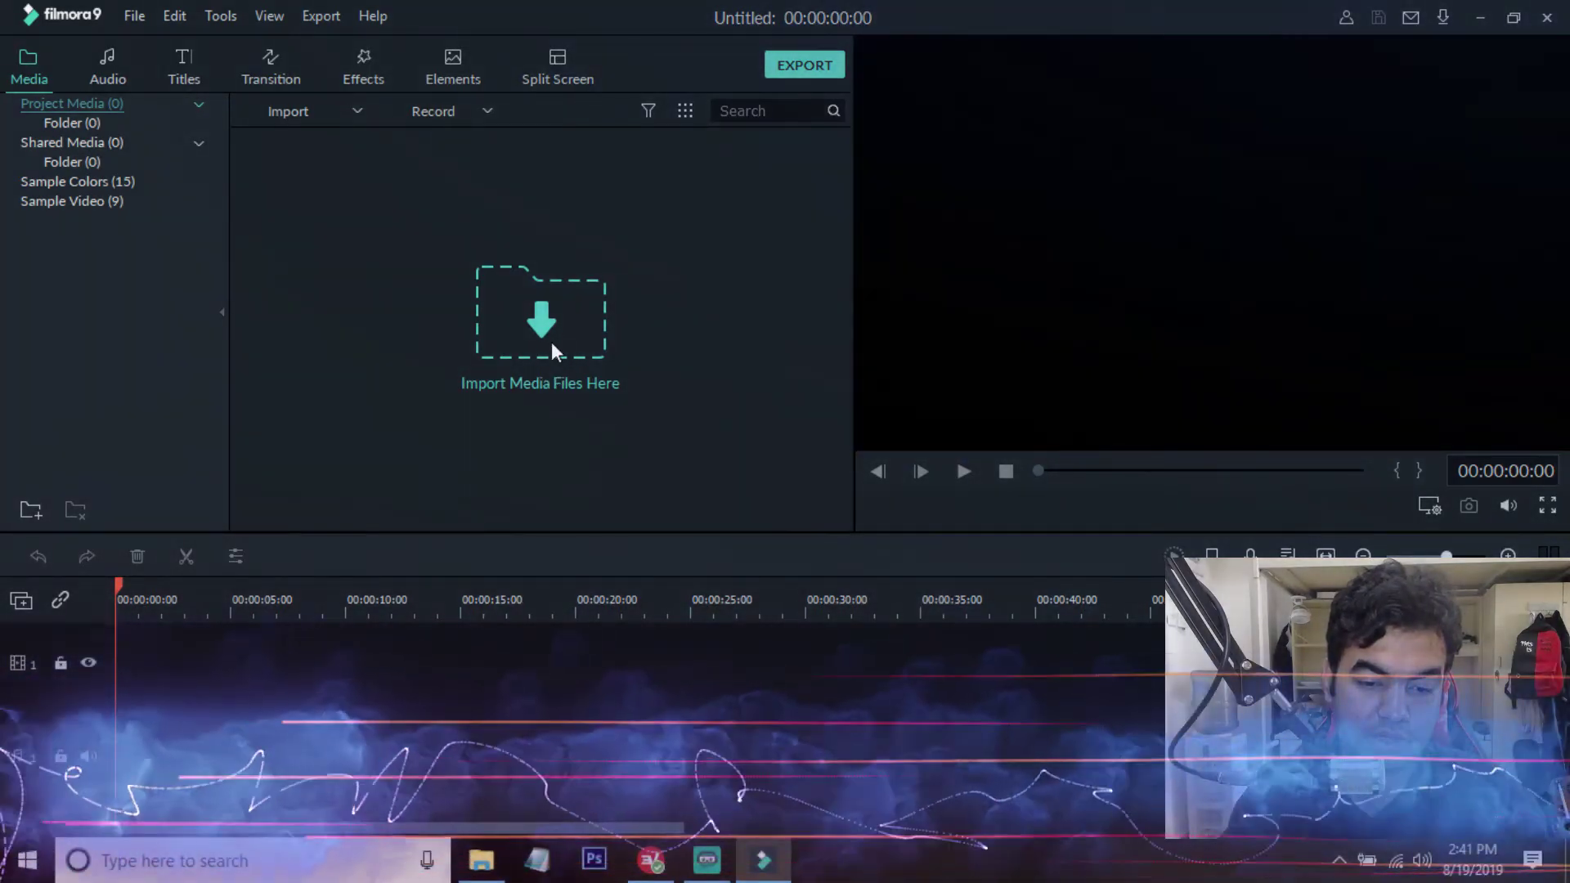
- Import the stock people-walking footage and the Aero Chord song, then place the song on audio track 1
left_click(552, 344)
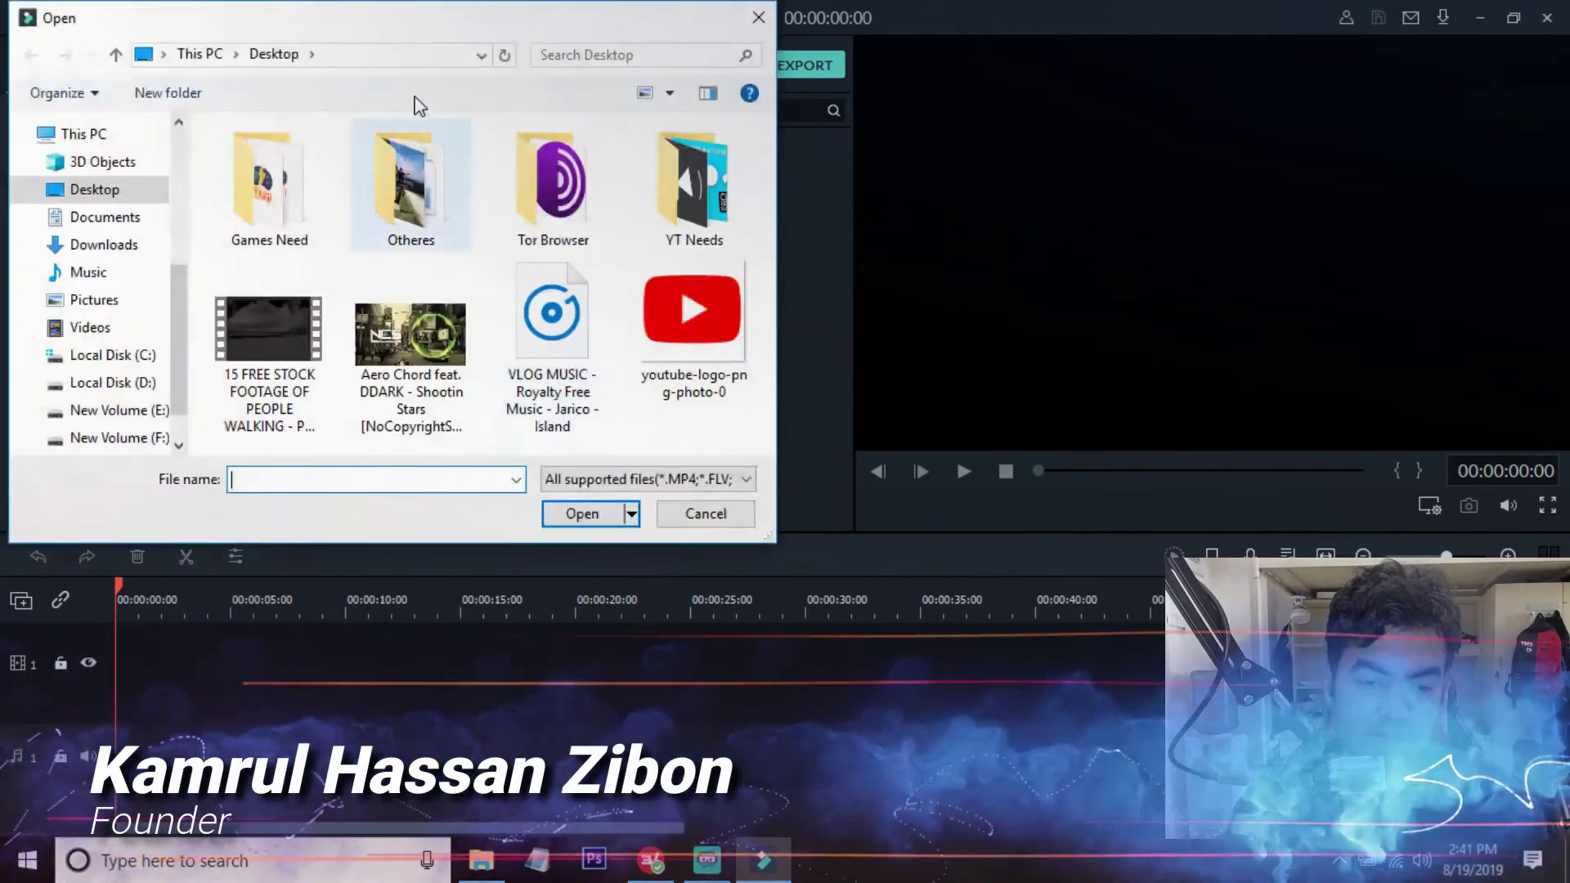
left_click(417, 365)
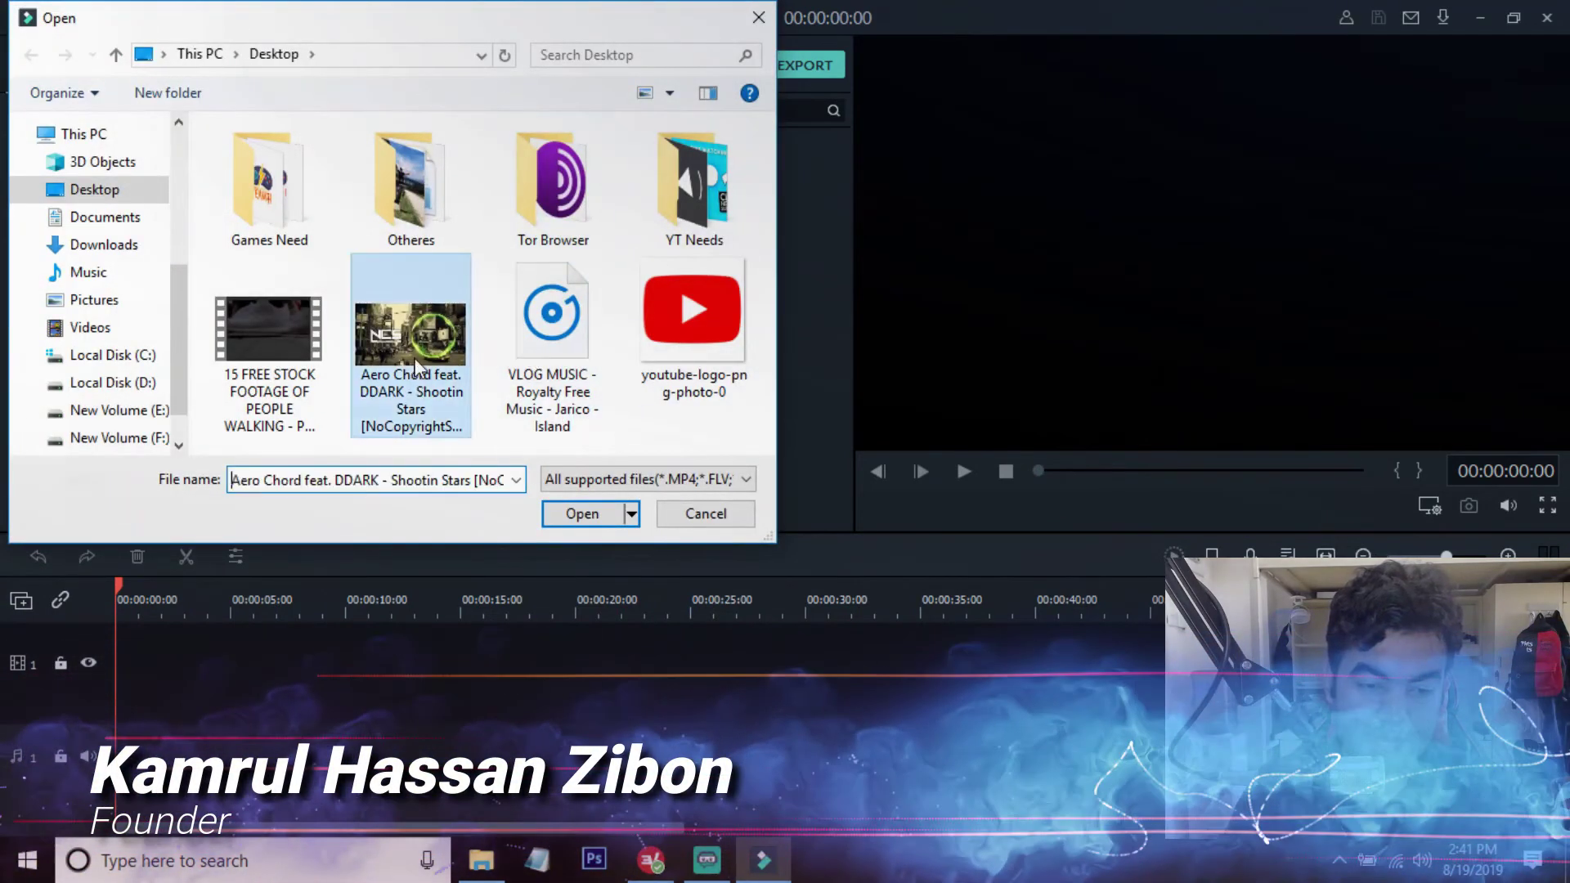
left_click(264, 351, "ctrl")
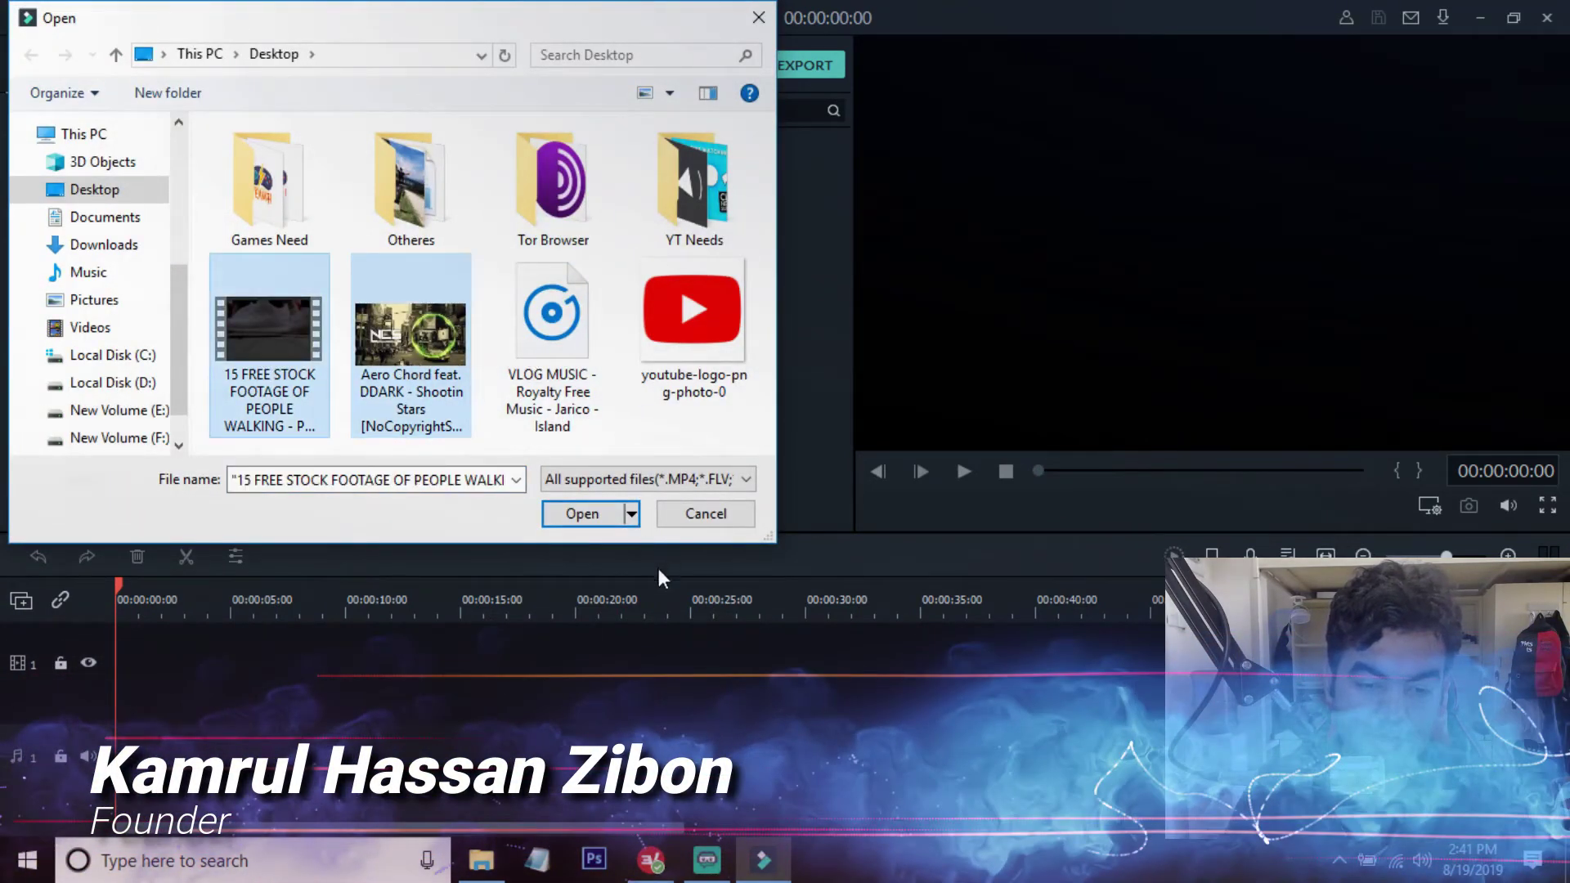
left_click(600, 519)
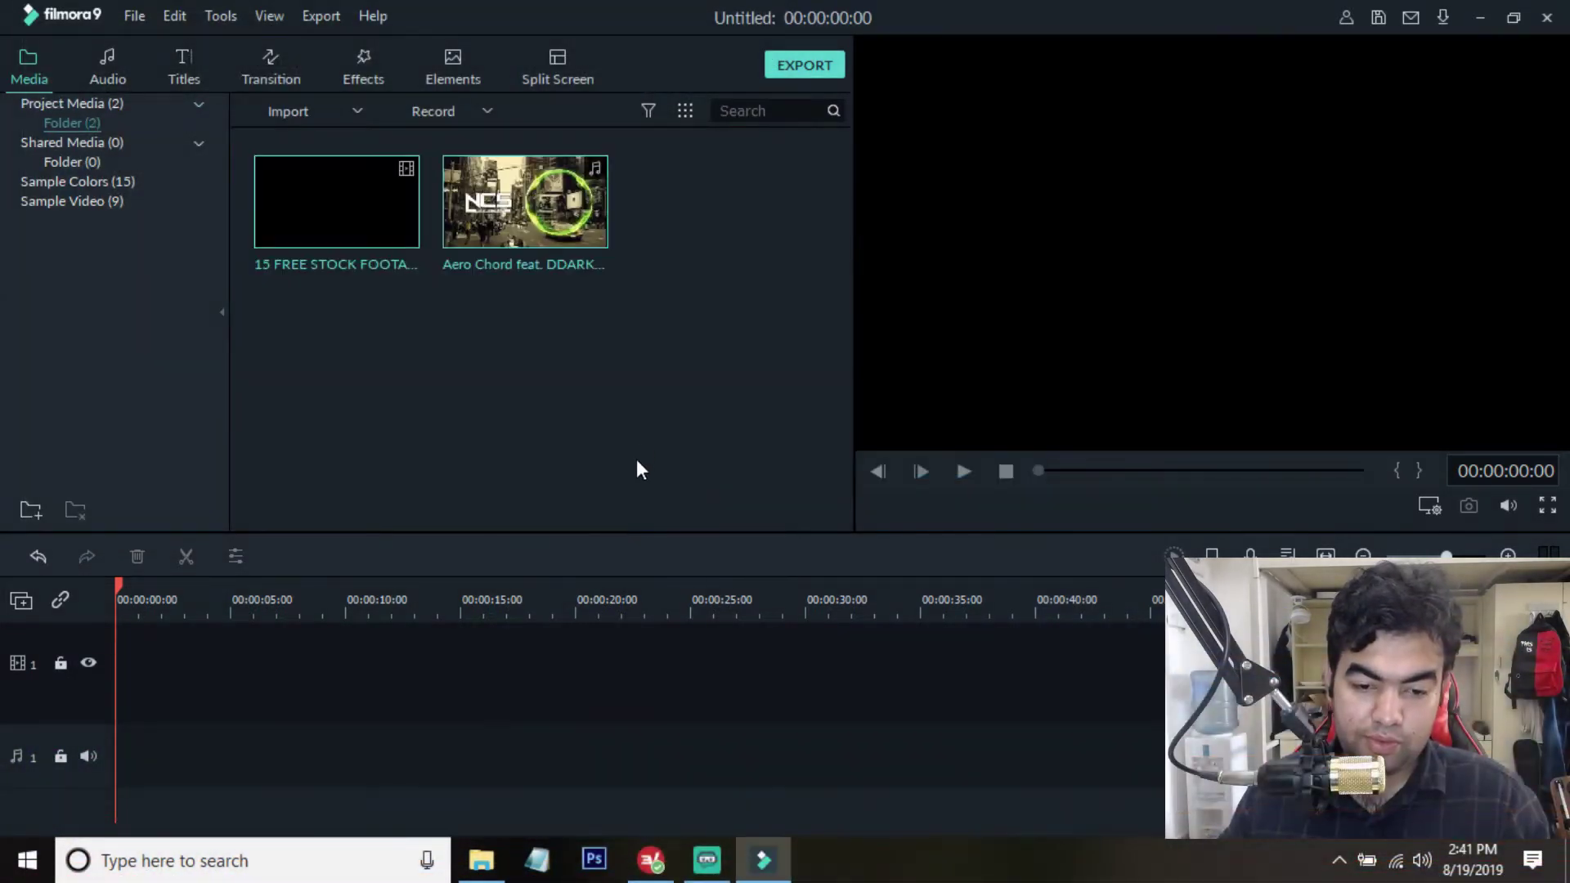
left_click_drag(556, 230, 263, 734)
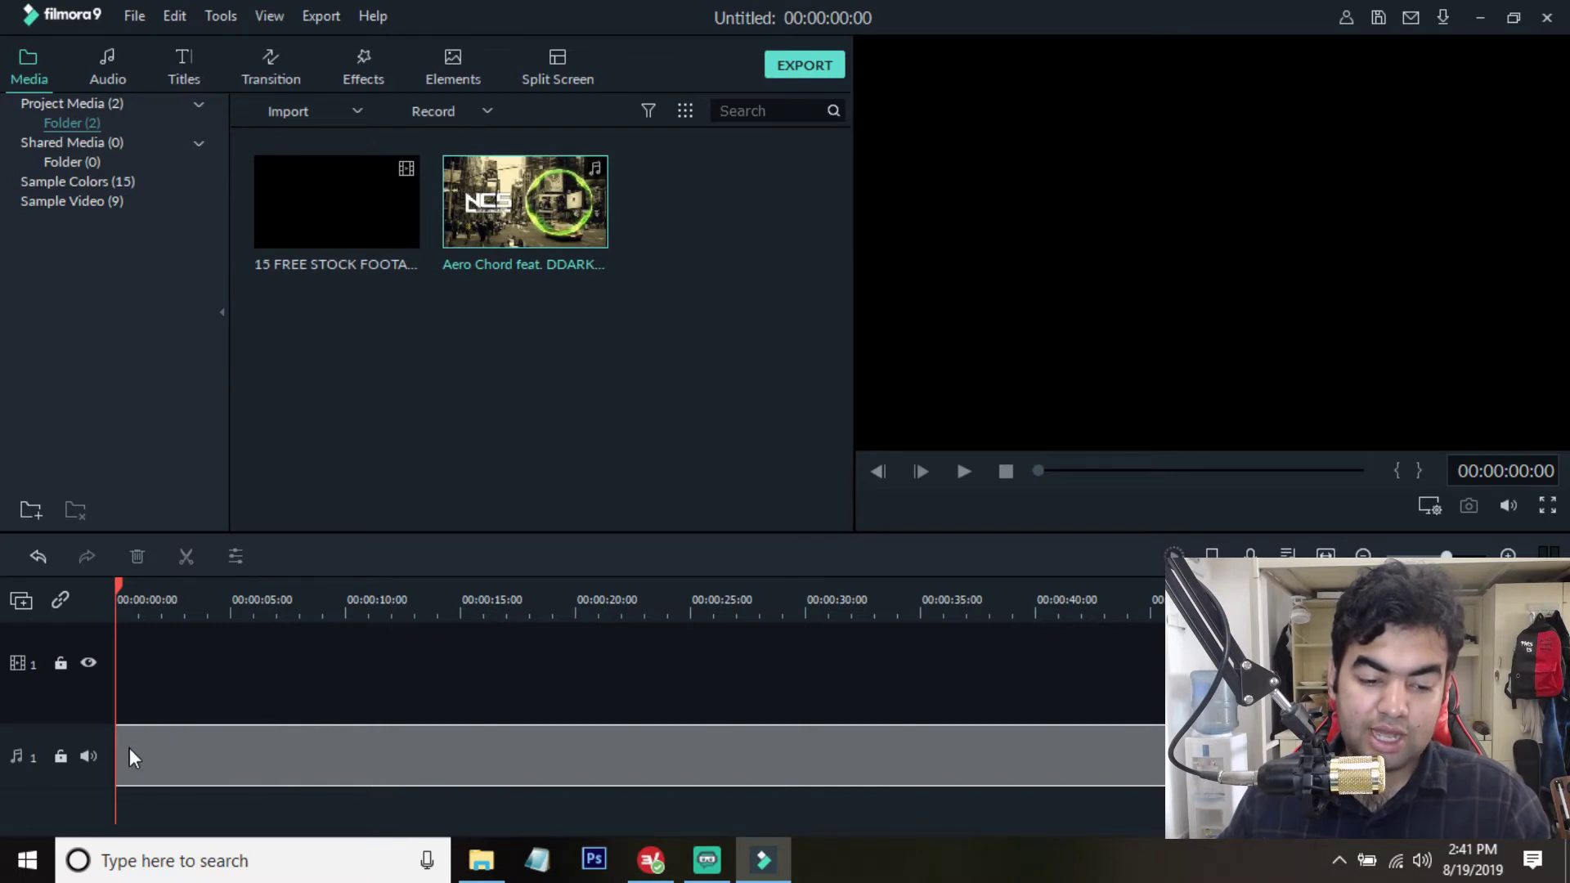
left_click_drag(130, 748, 131, 744)
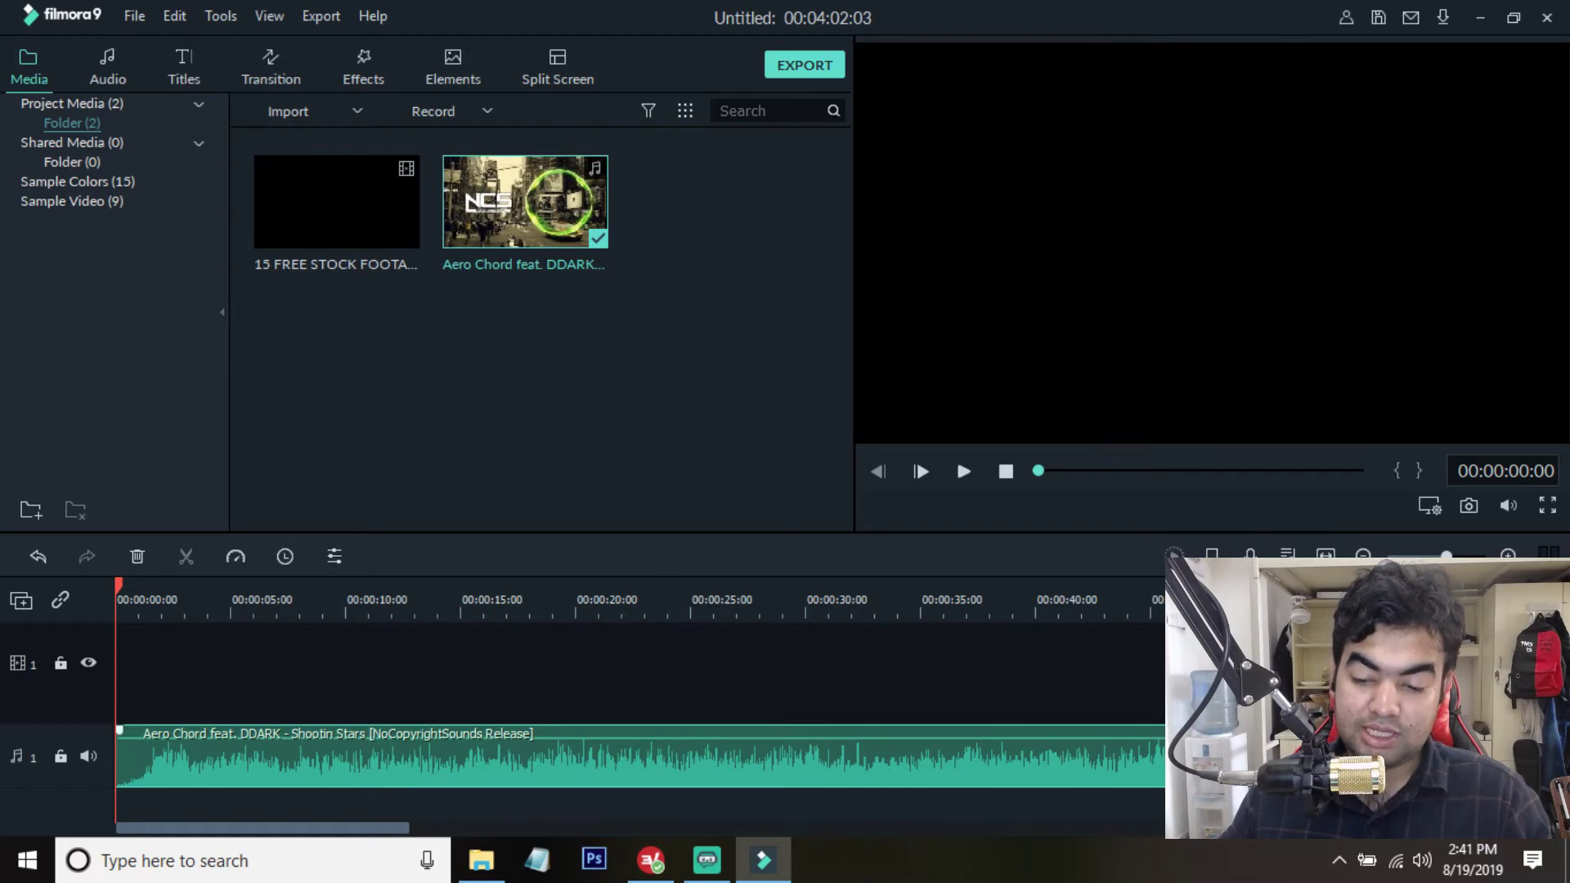
- Audition the song between about 38 and 57 seconds and set the playhead on the beat at 00:00:42:18
left_click_drag(378, 829, 541, 830)
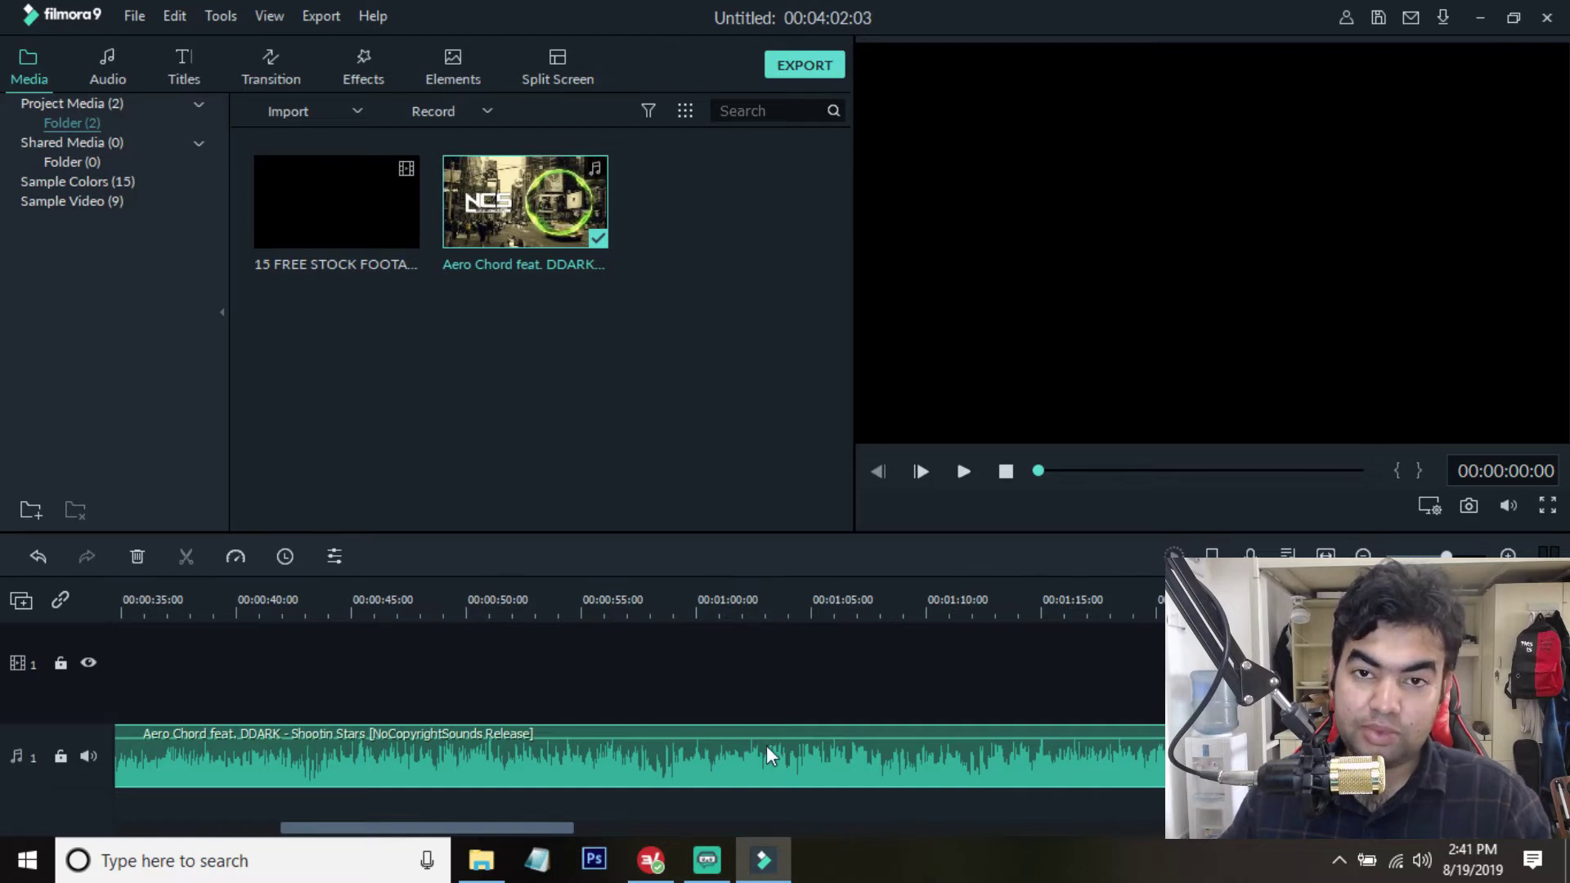
left_click(537, 607)
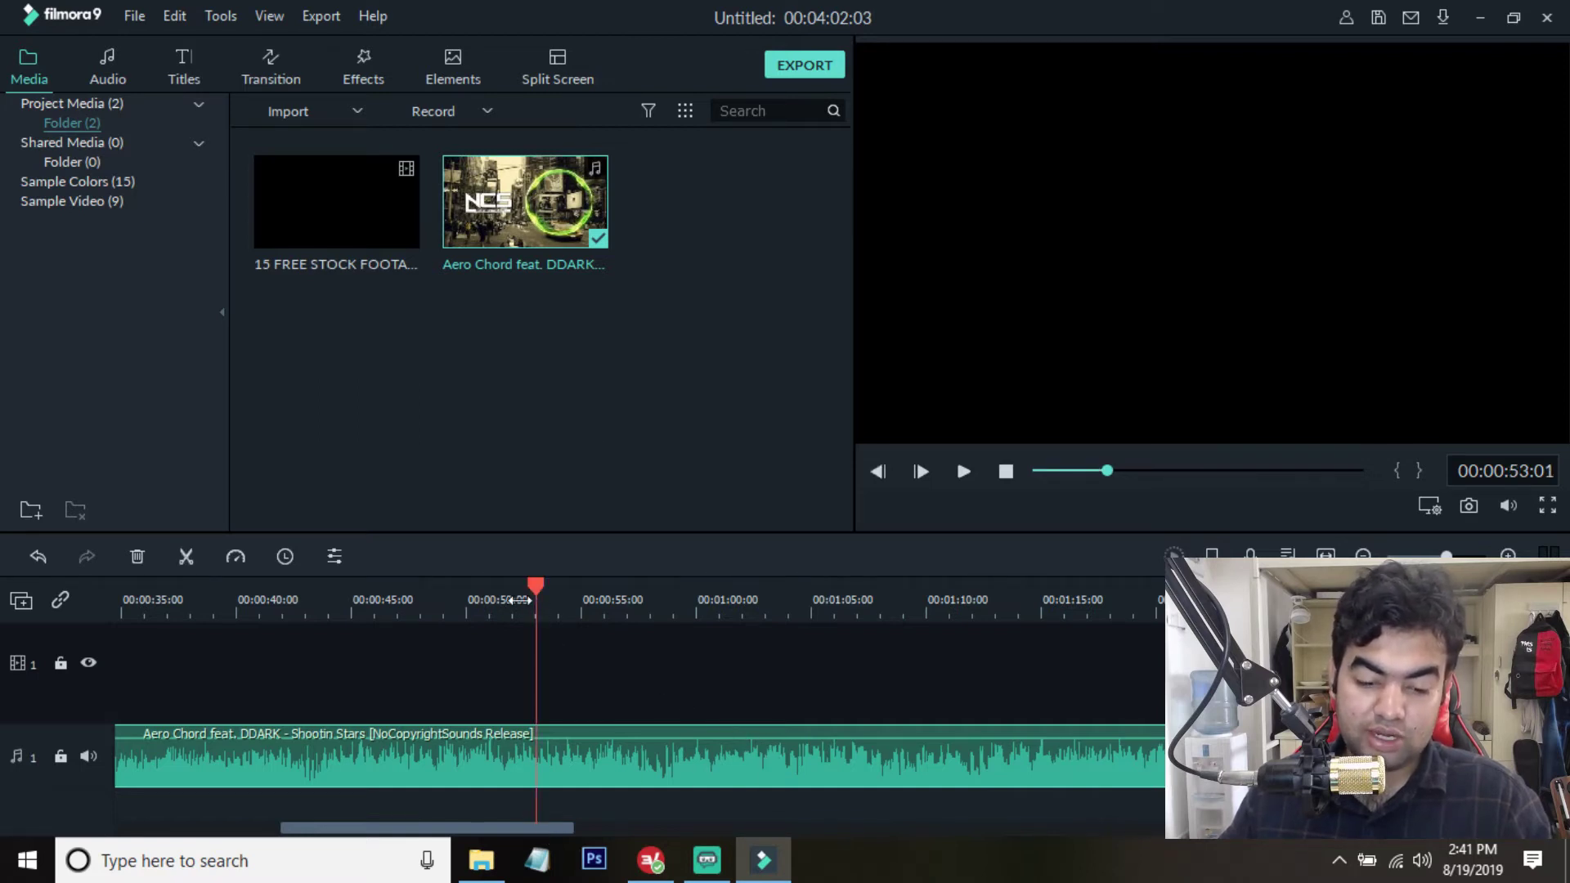
left_click(630, 601)
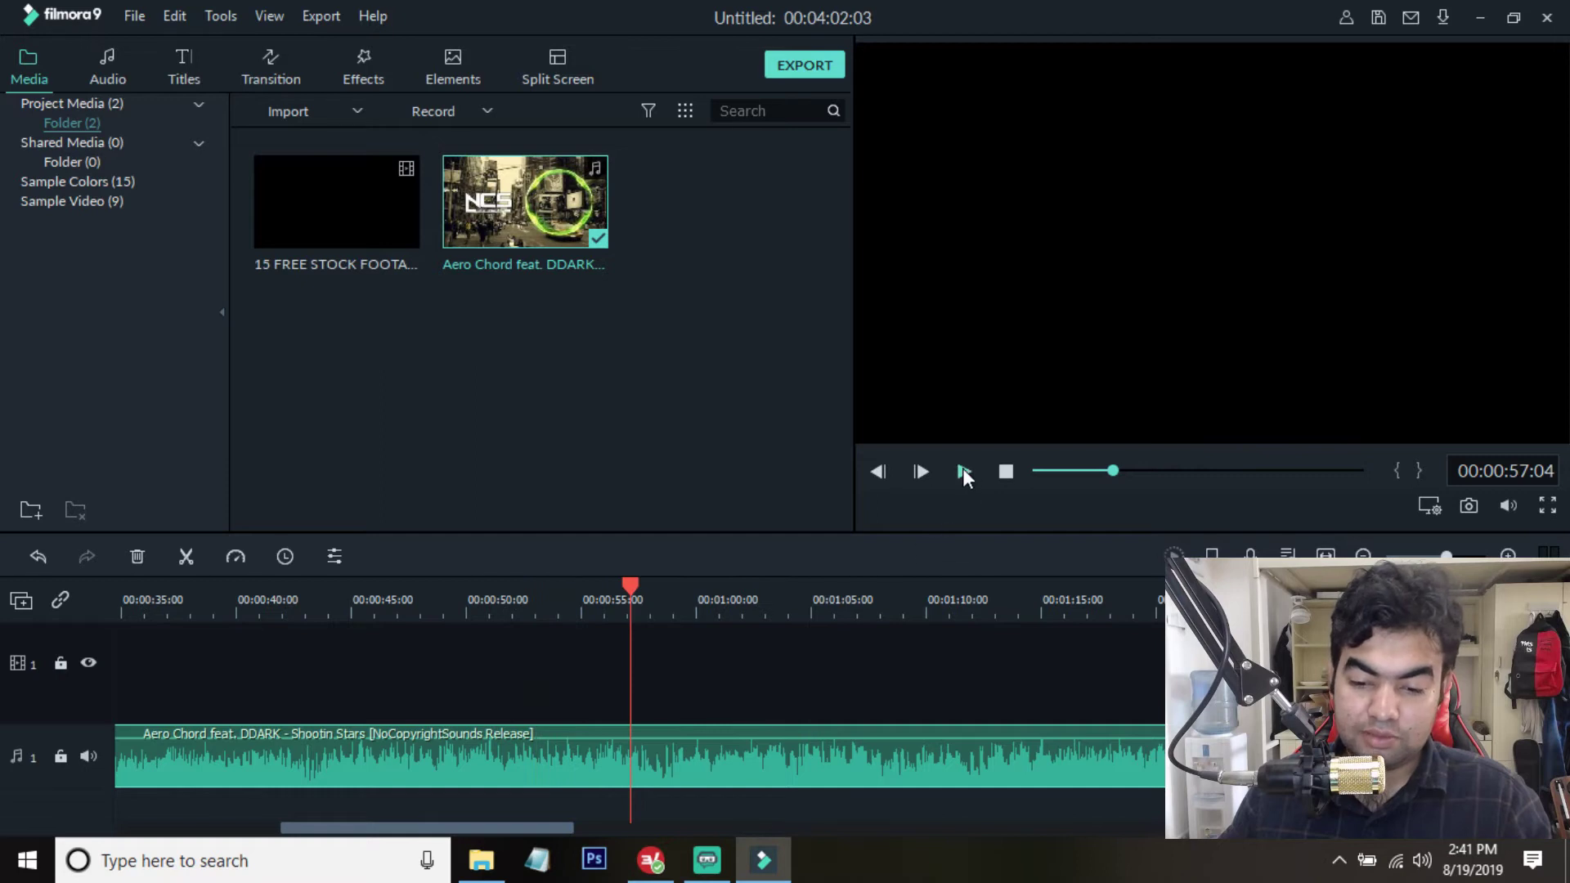
left_click(963, 468)
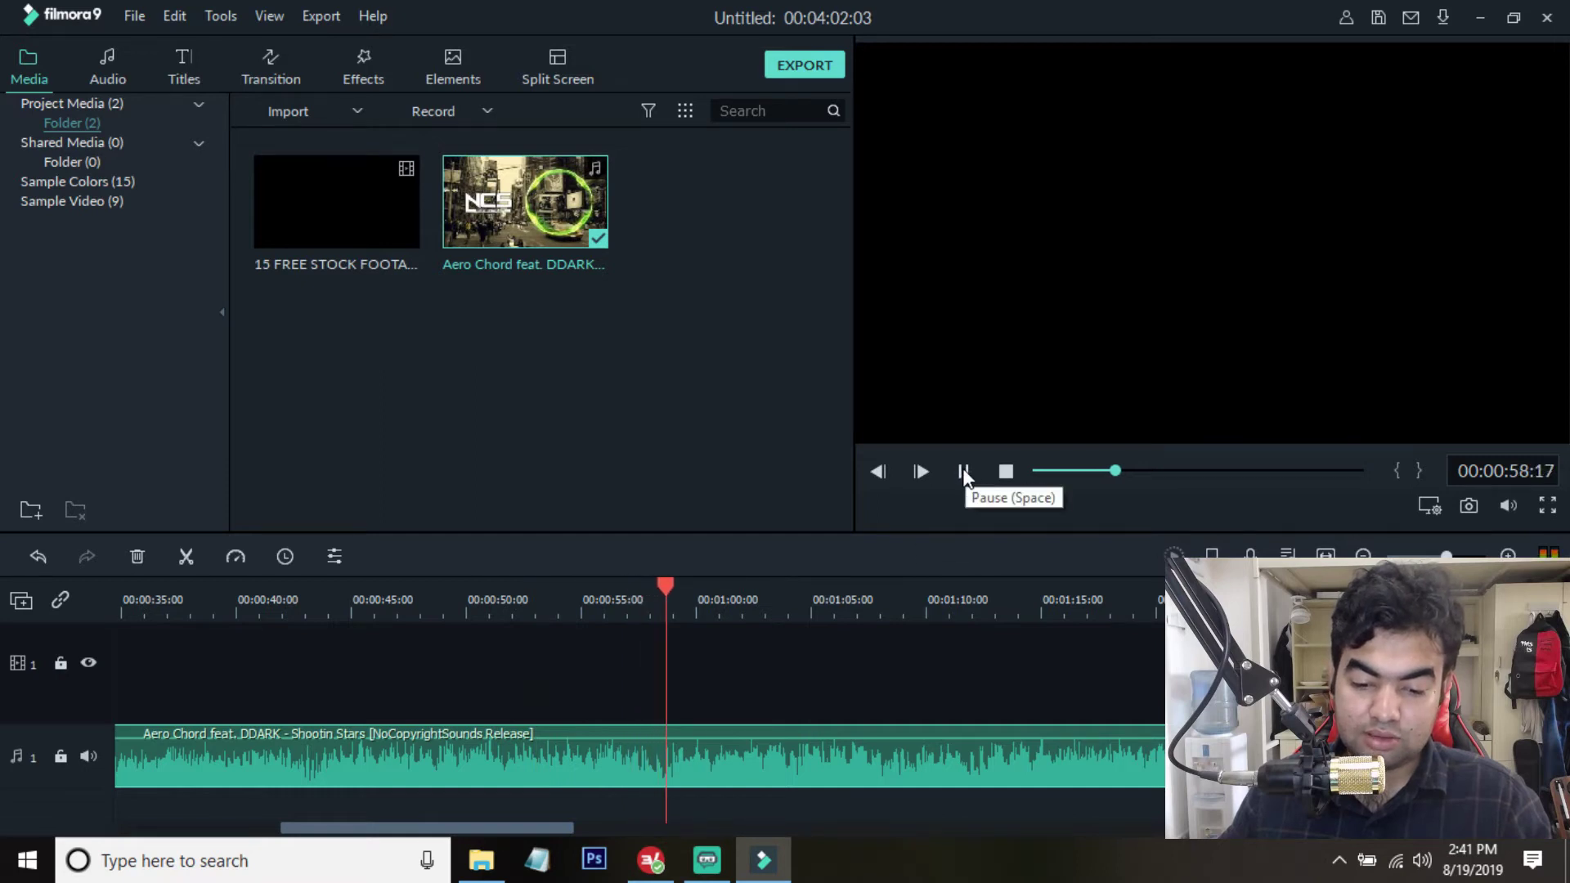
left_click(963, 472)
left_click(200, 598)
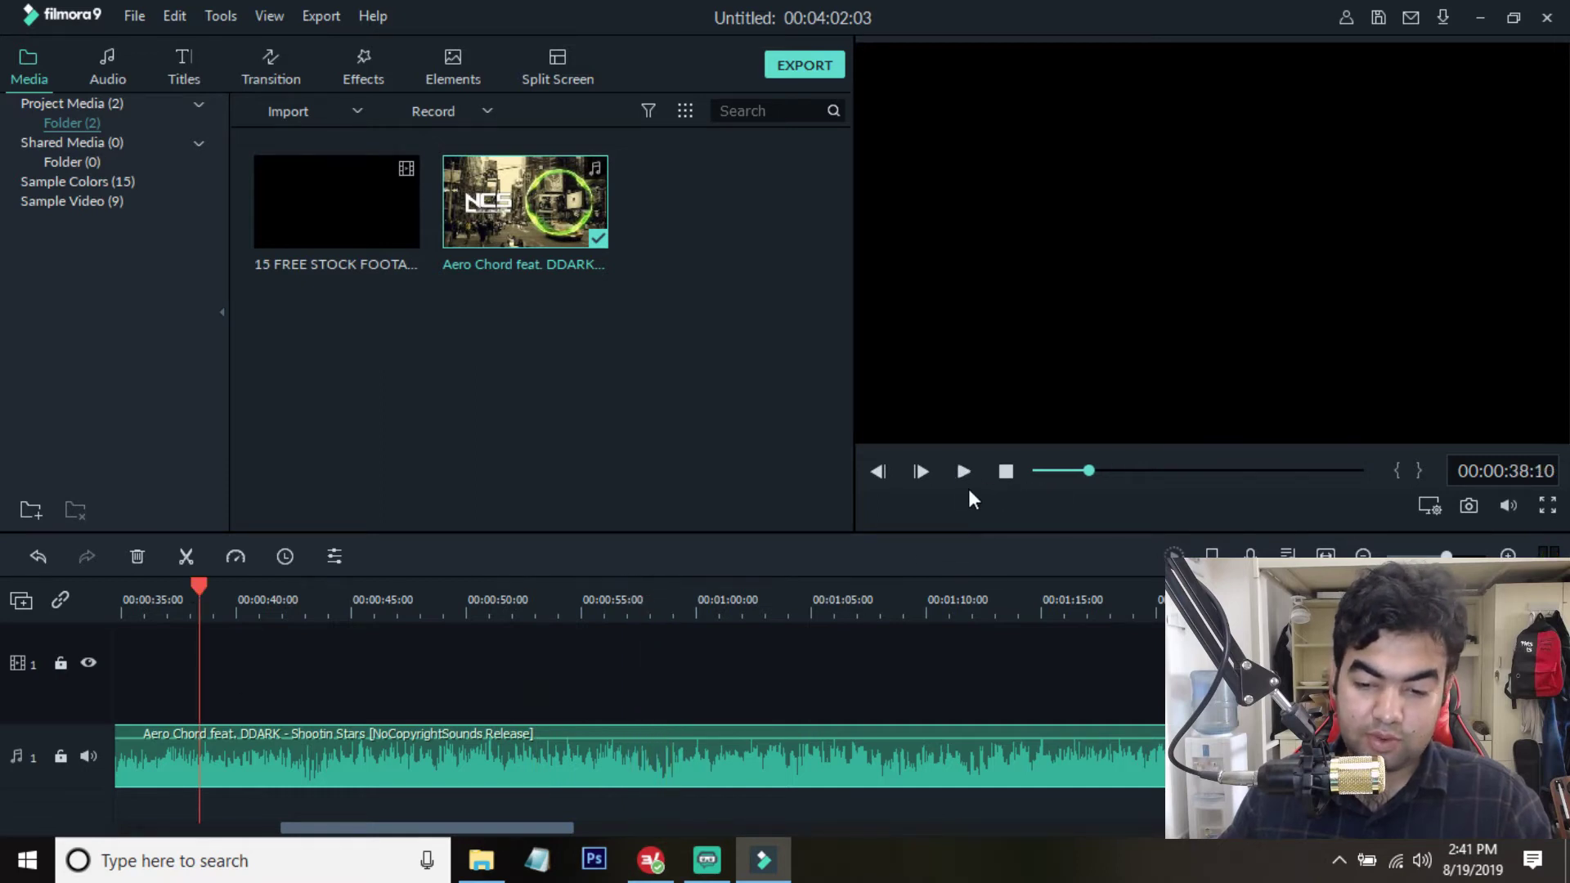
left_click(964, 473)
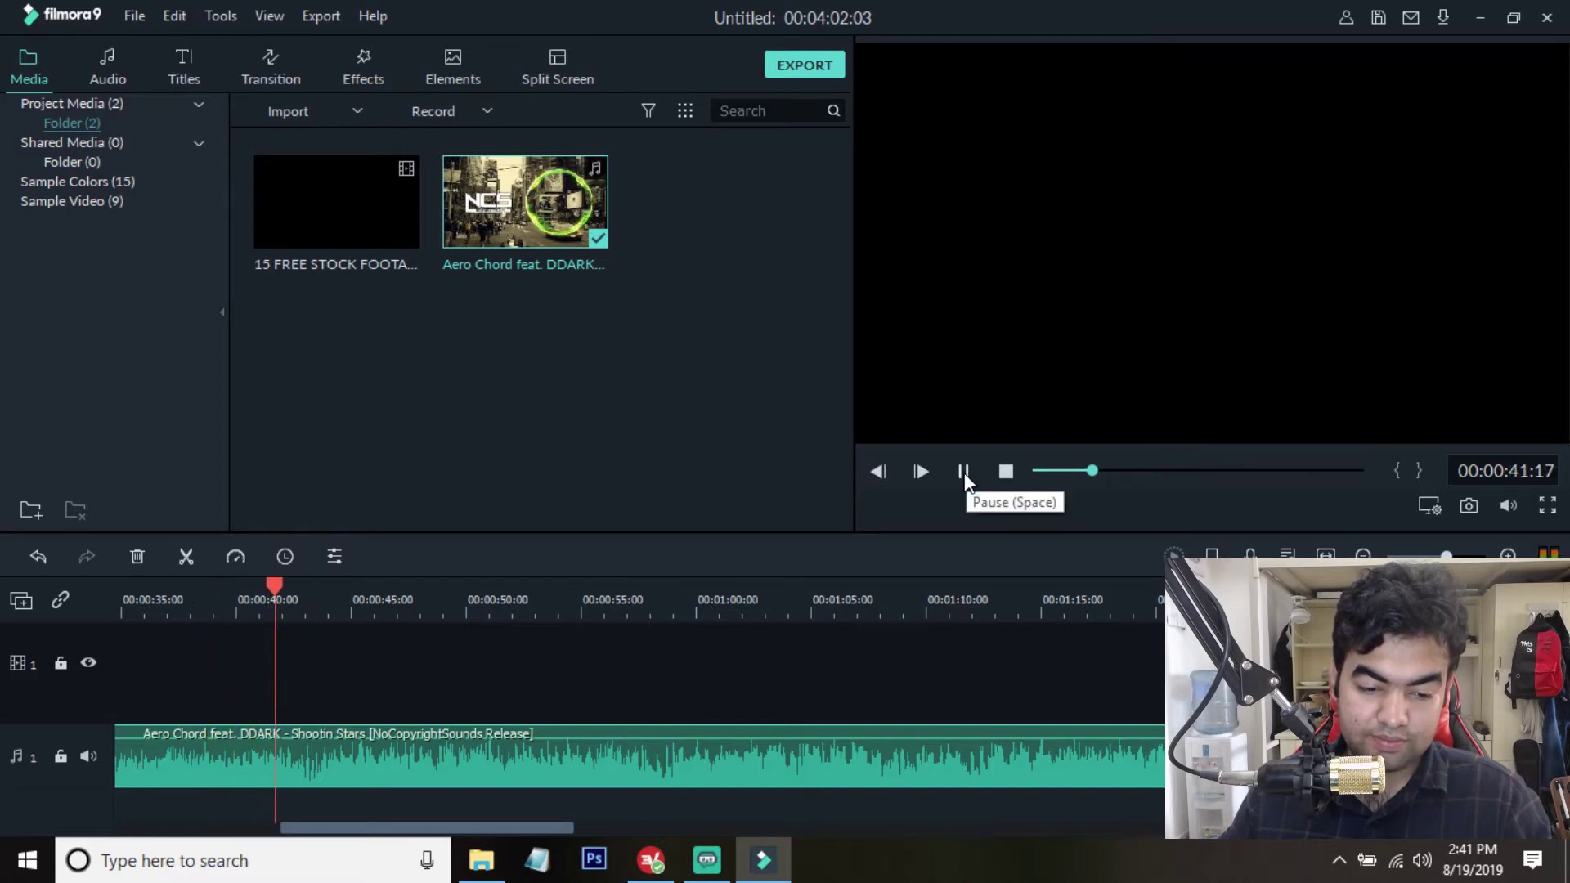
left_click(964, 473)
left_click_drag(310, 584, 300, 591)
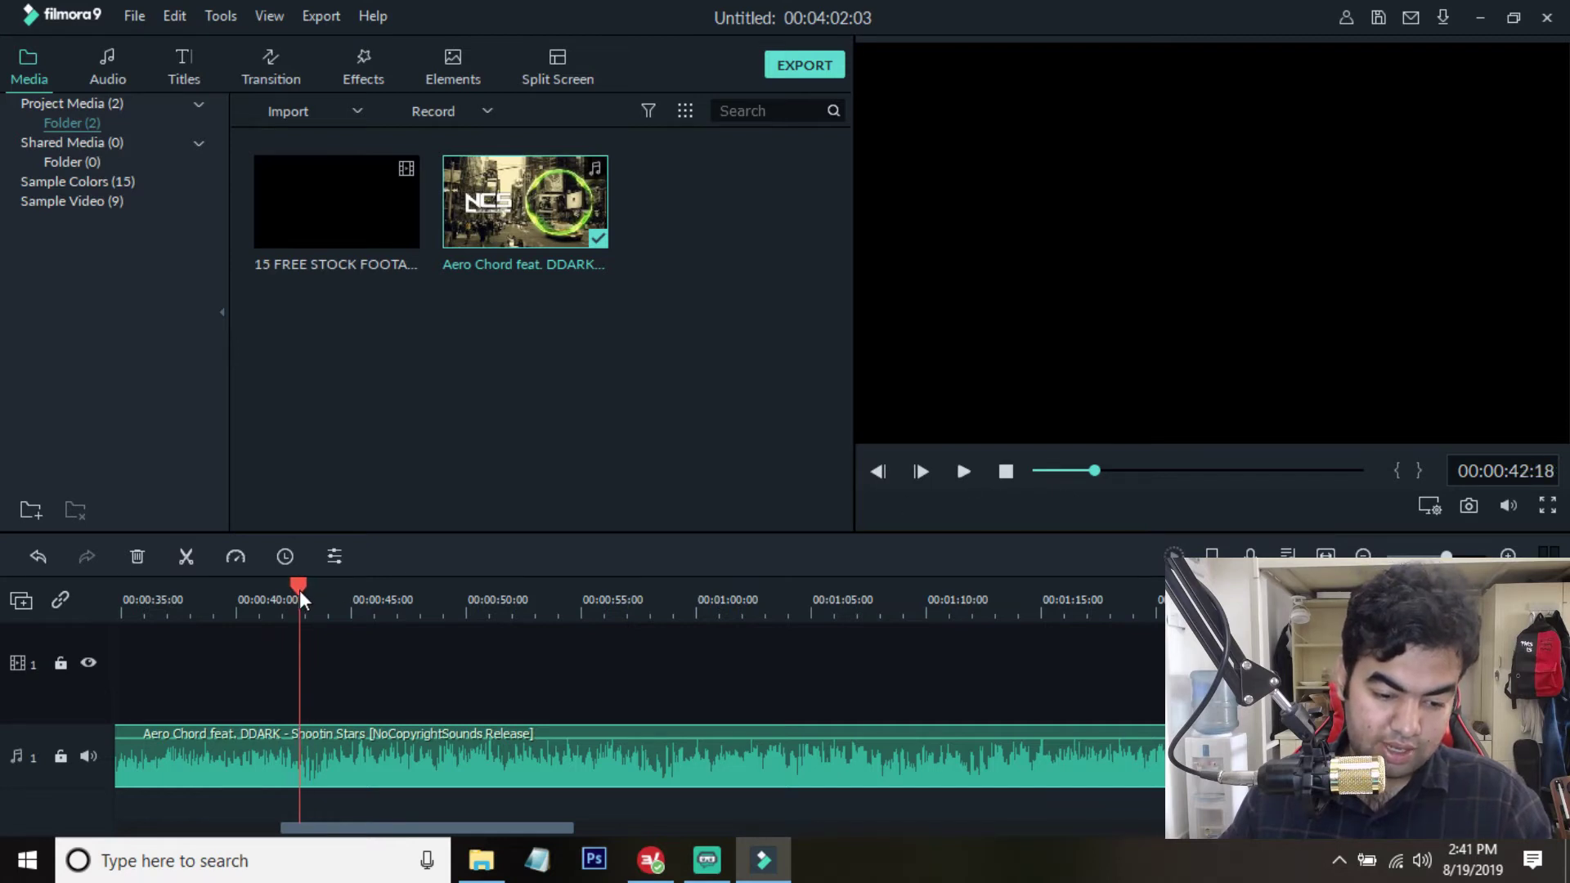
- Split the song at 00:00:42:18 and delete the opening part before the cut
left_click(186, 555)
left_click(233, 773)
key("Delete")
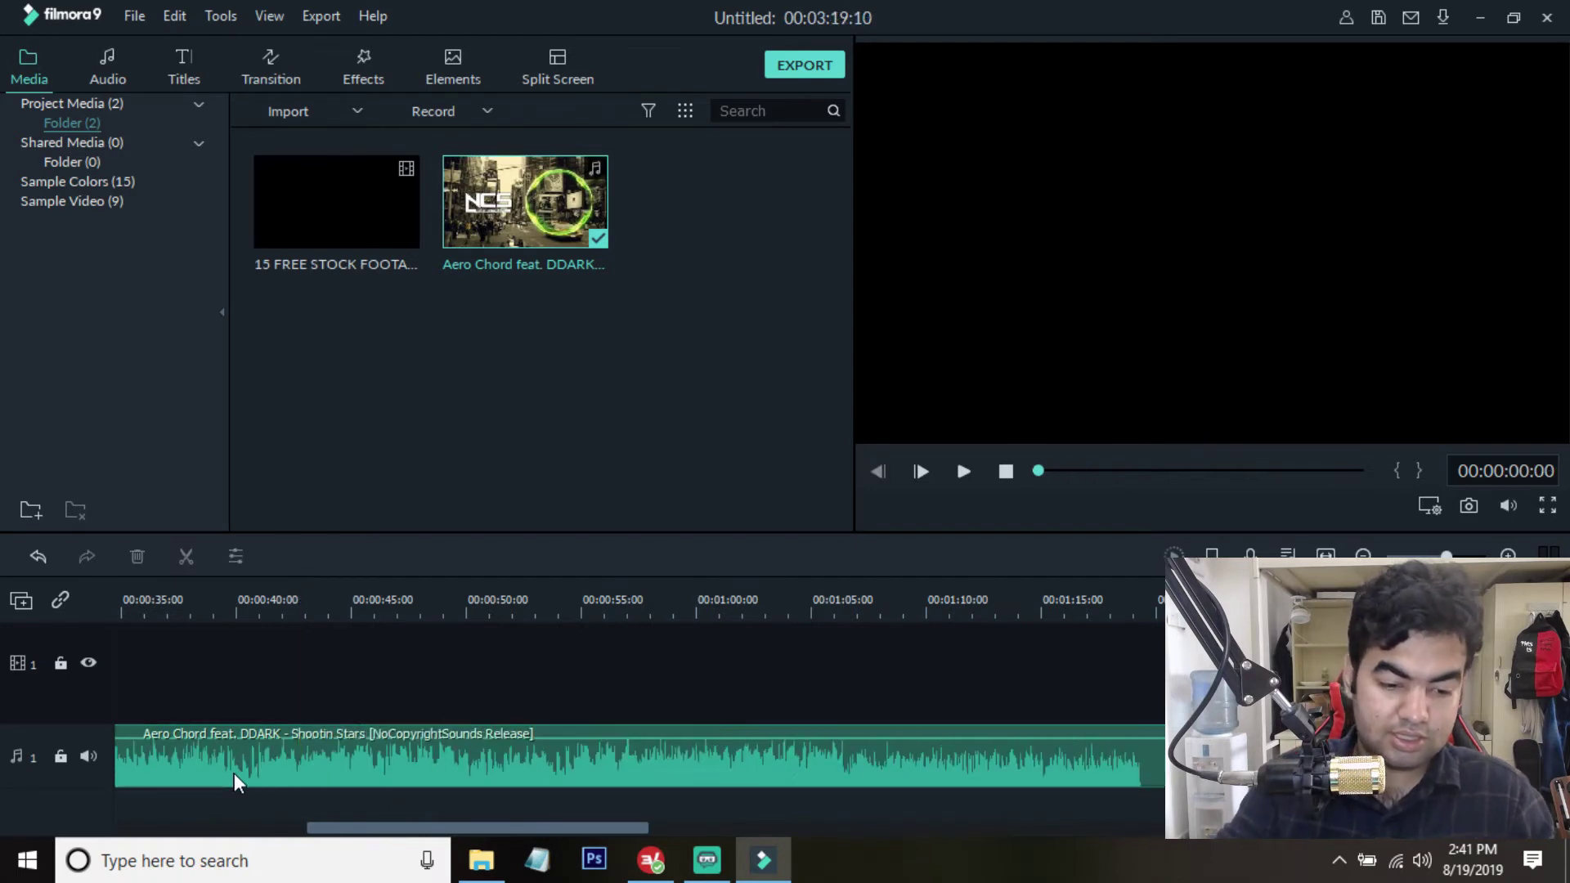
- Split the song at 00:00:15:20 and delete everything after it
left_click_drag(343, 828, 81, 830)
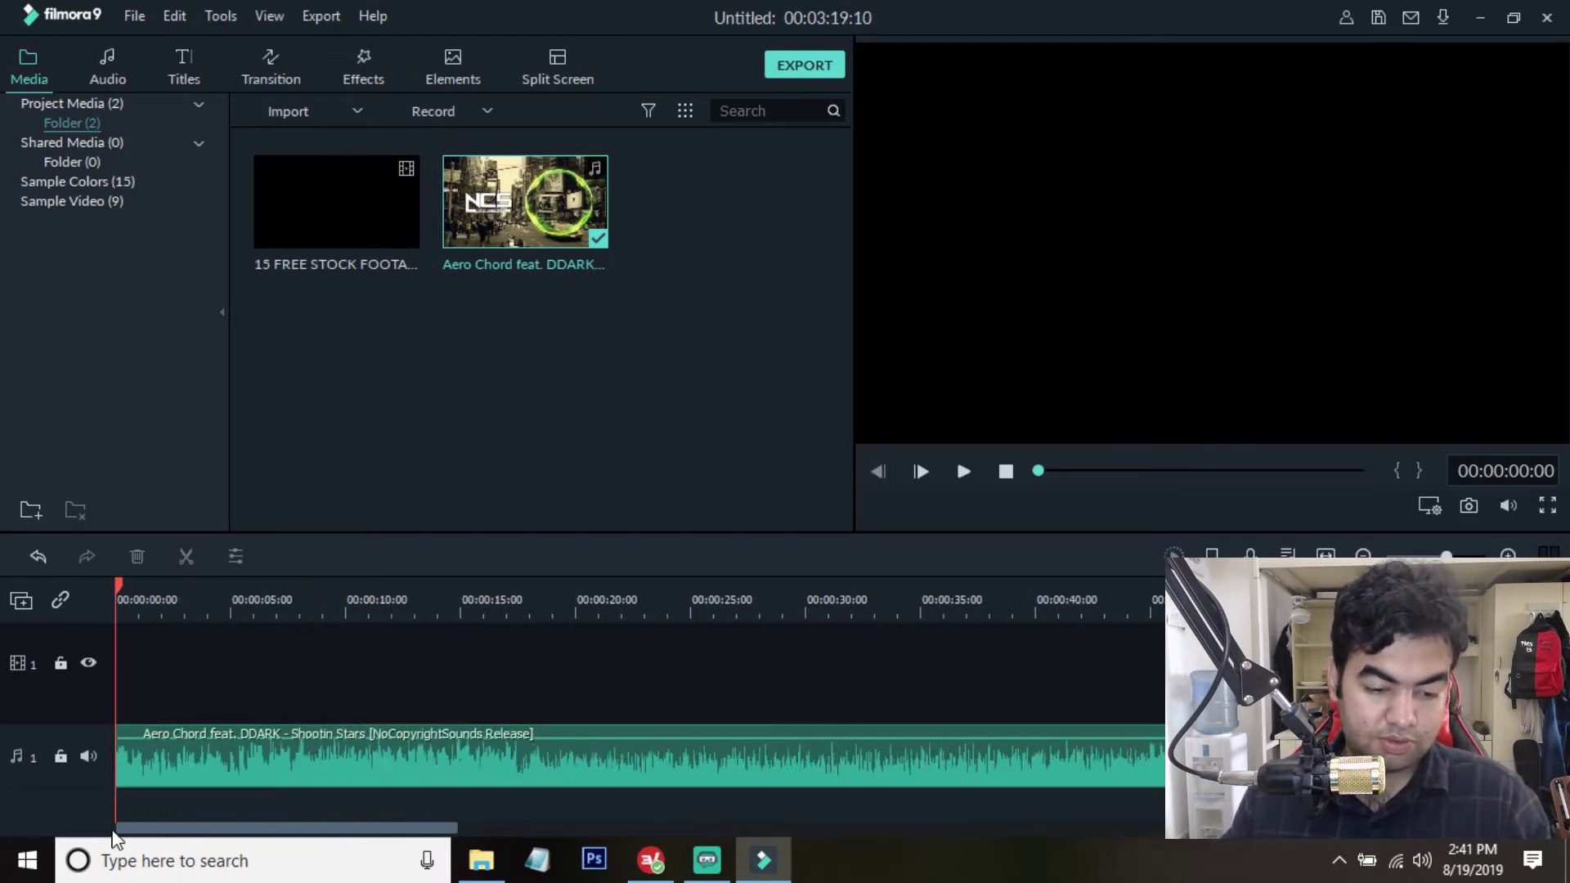
left_click(476, 598)
left_click_drag(474, 590, 478, 583)
left_click(577, 756)
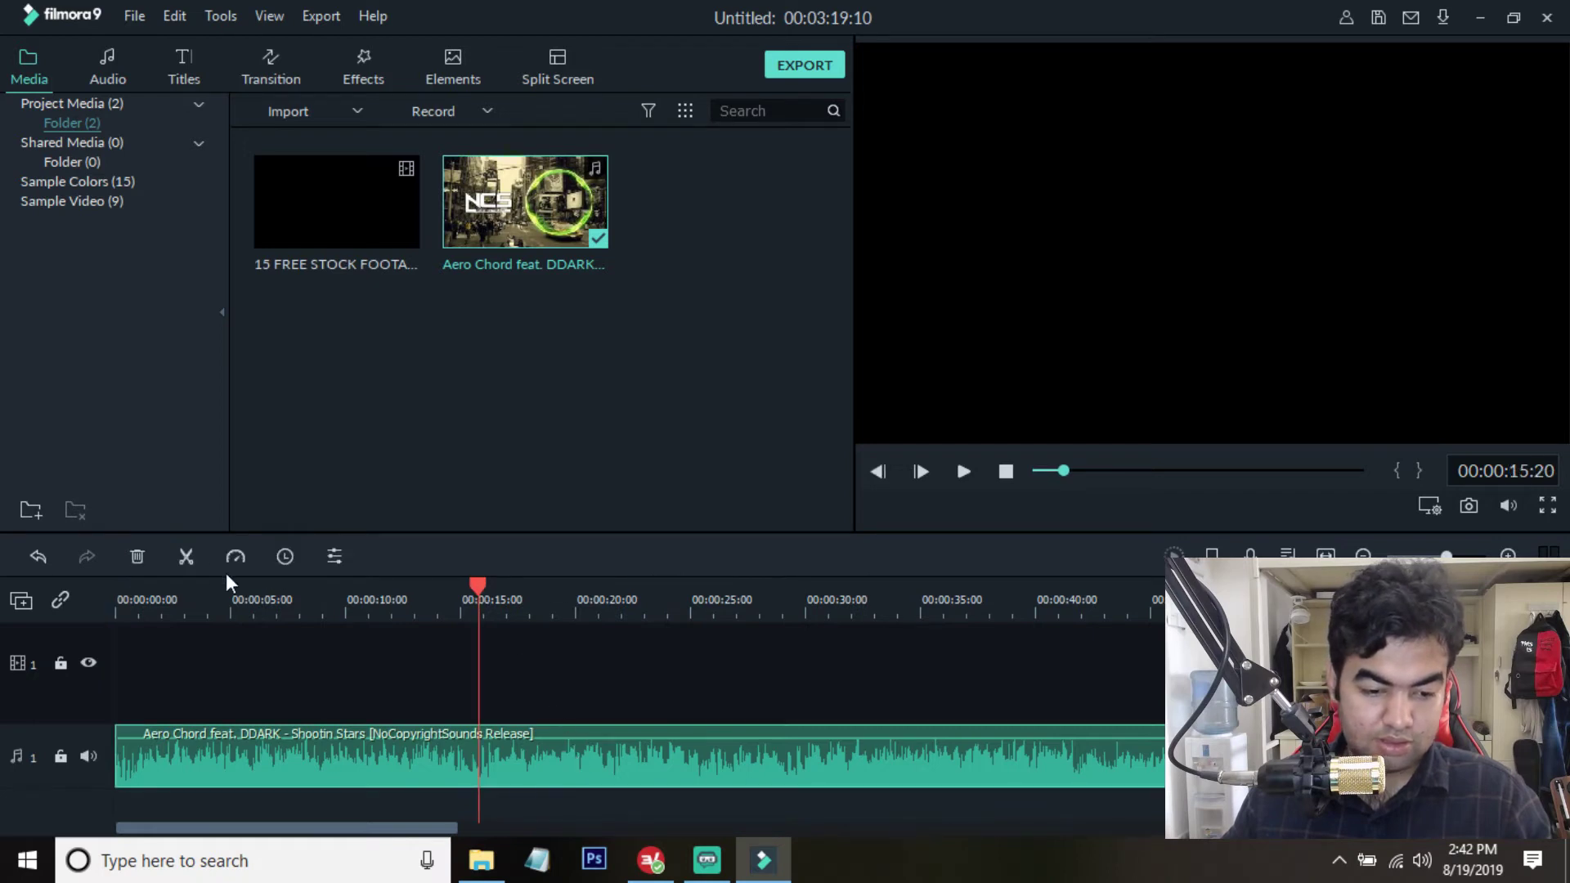
left_click(182, 558)
key("Delete")
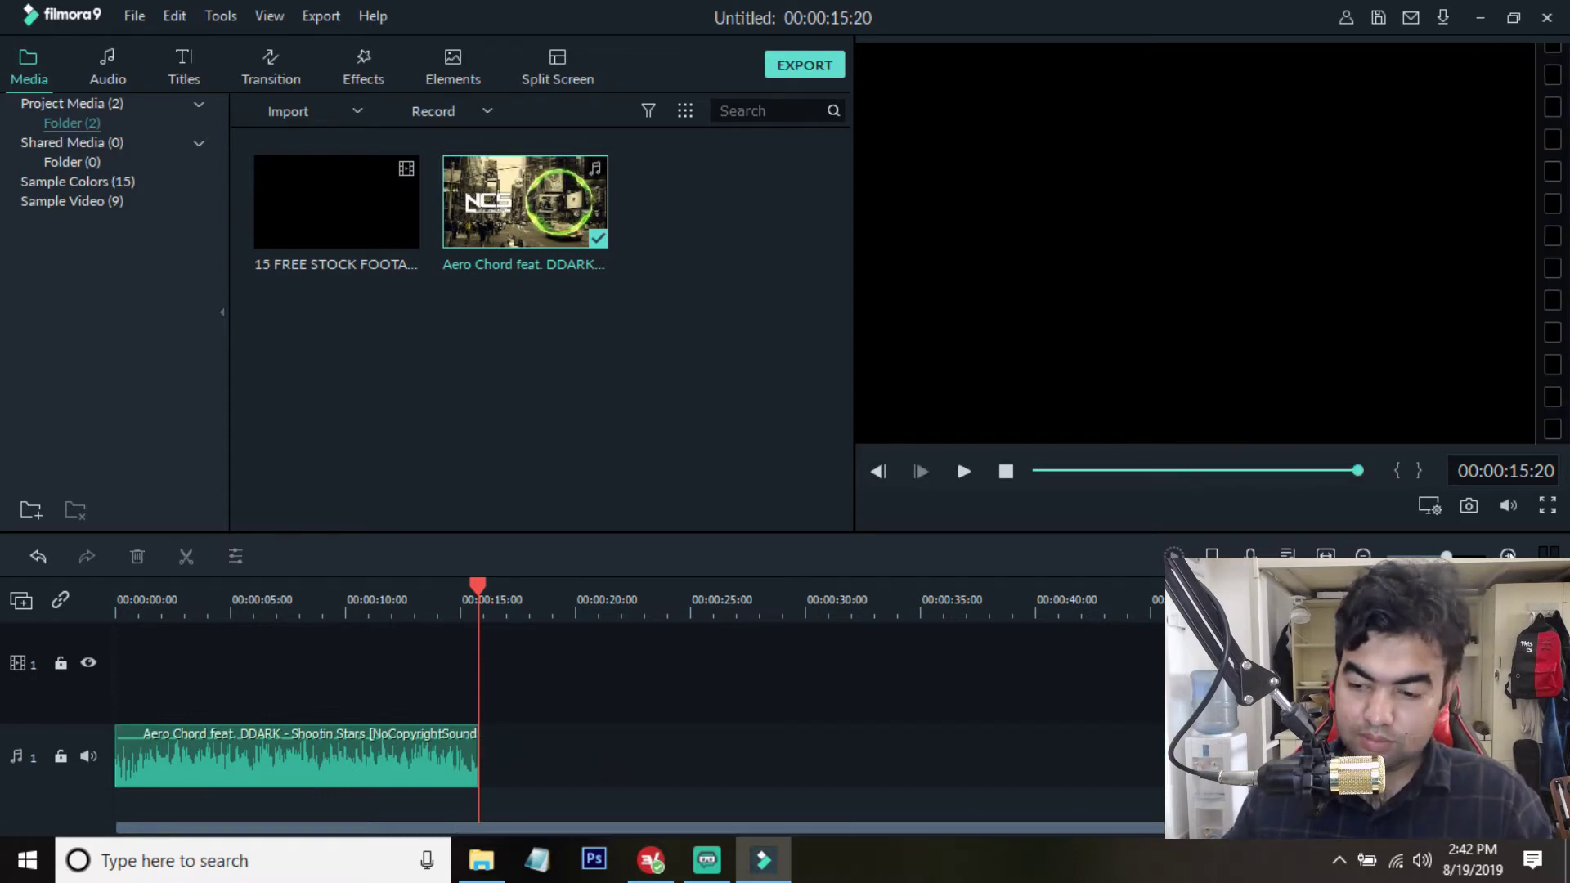
key("ctrl+equal")
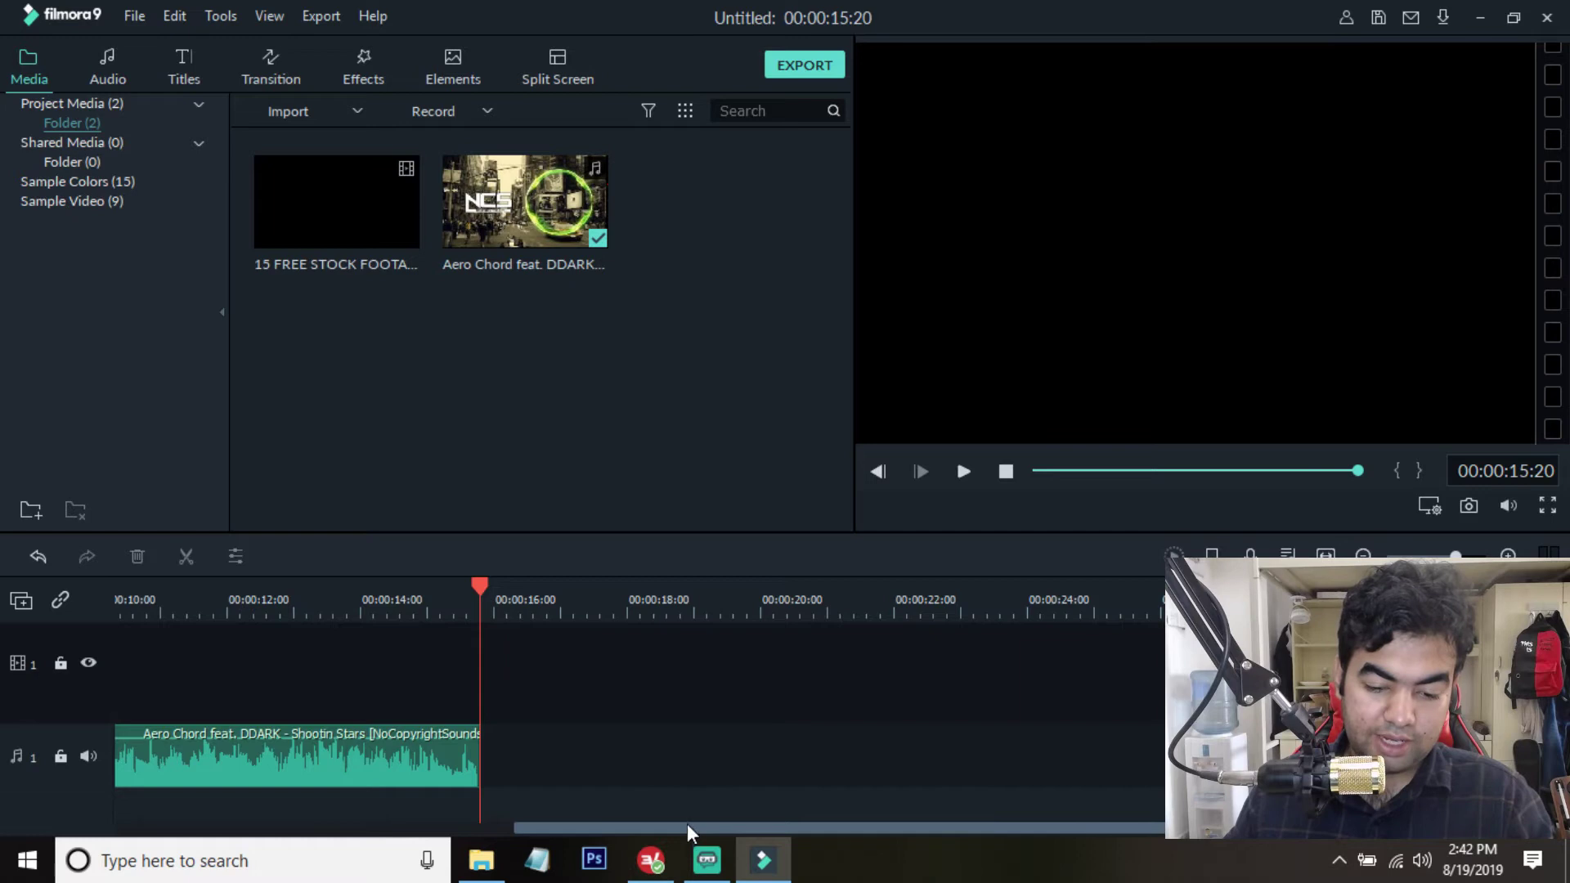
- Add the stock footage to the video track, keeping the project's resolution and frame rate
left_click_drag(687, 828, 235, 690)
left_click_drag(365, 235, 394, 682)
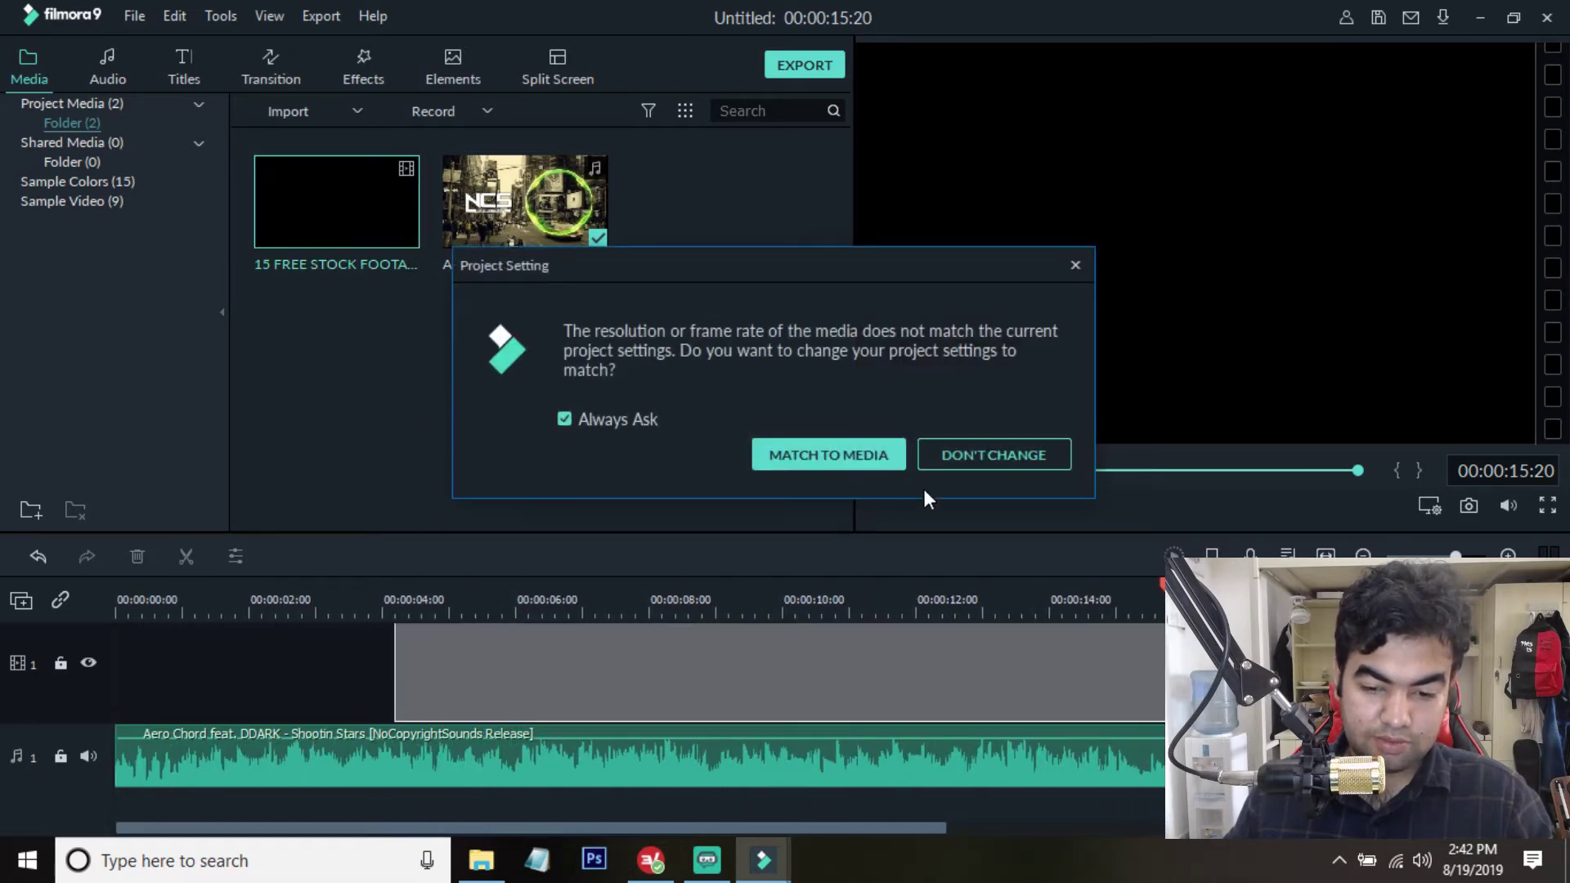
left_click(955, 463)
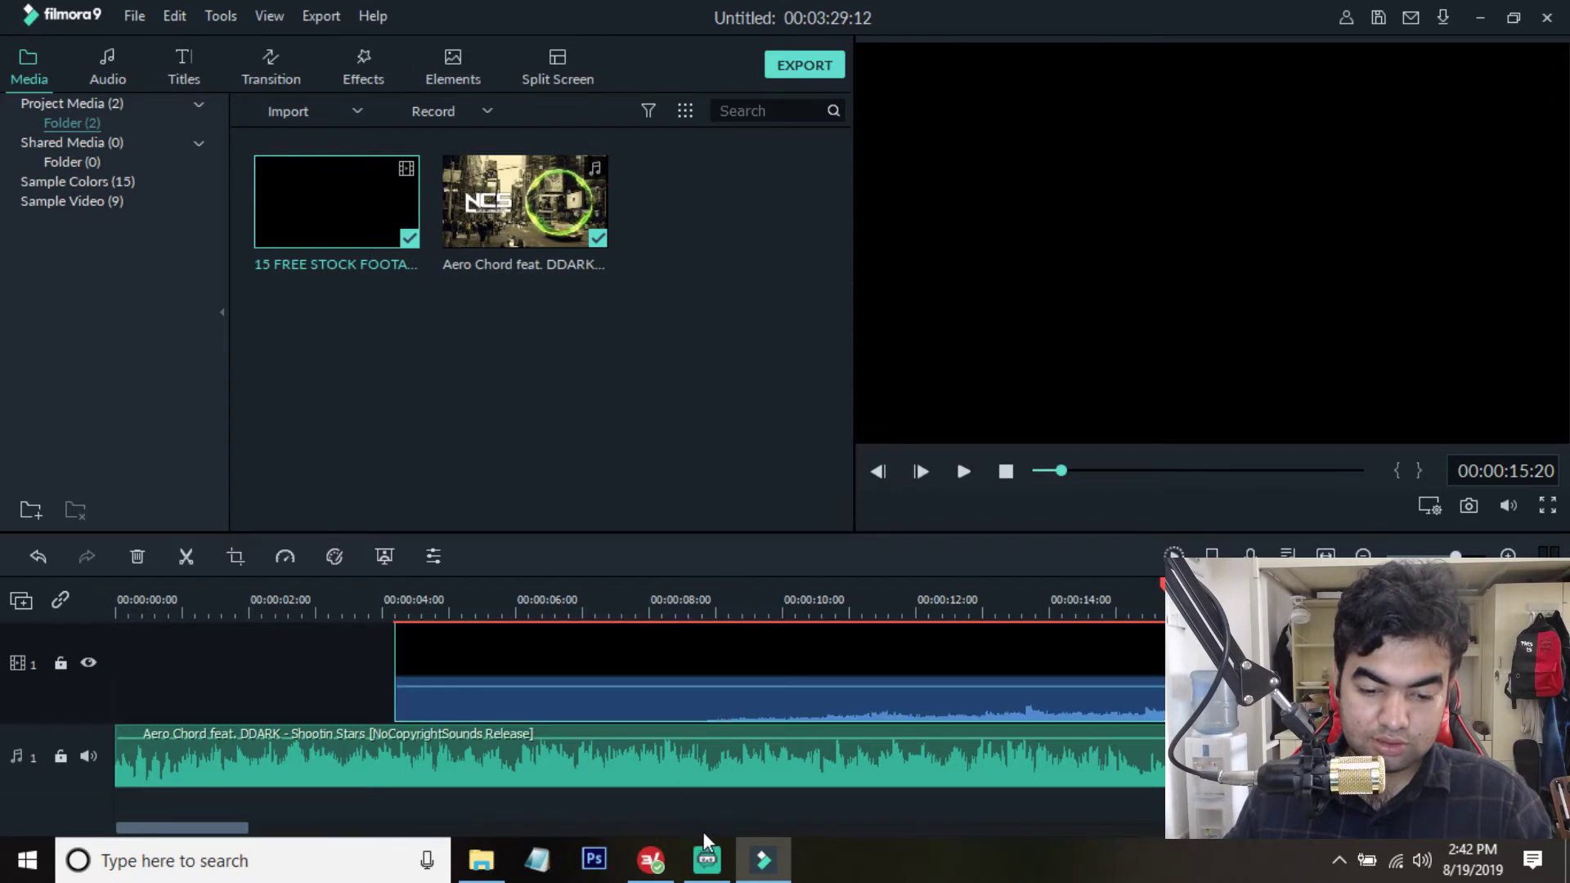
- Delete the footage's section after 00:02:44:11
left_click_drag(232, 828, 1130, 827)
left_click(950, 585)
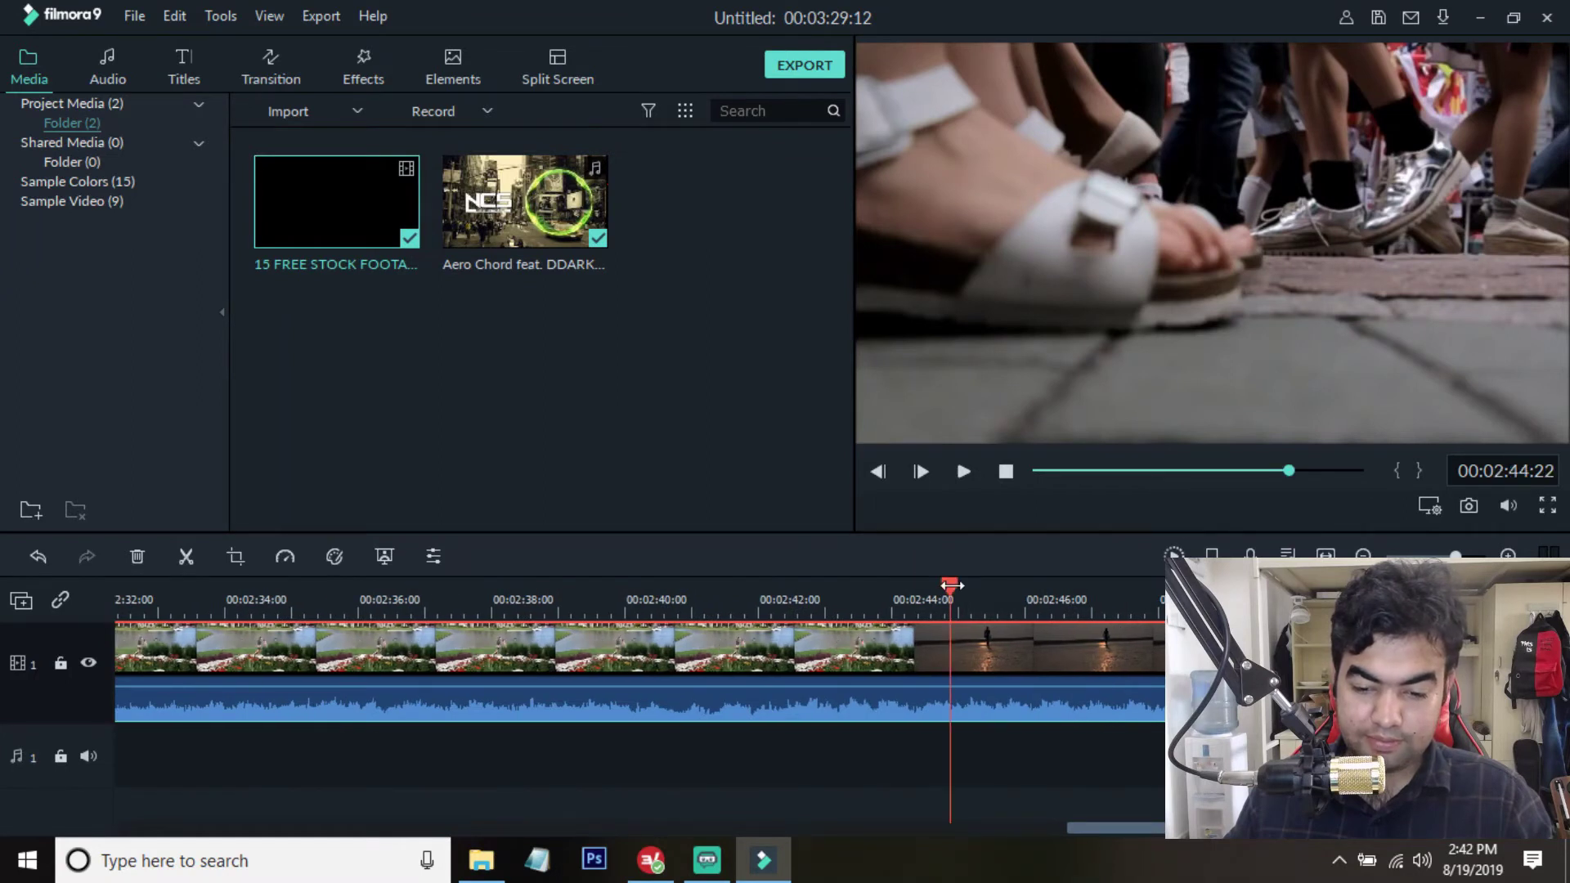
left_click_drag(951, 585, 919, 602)
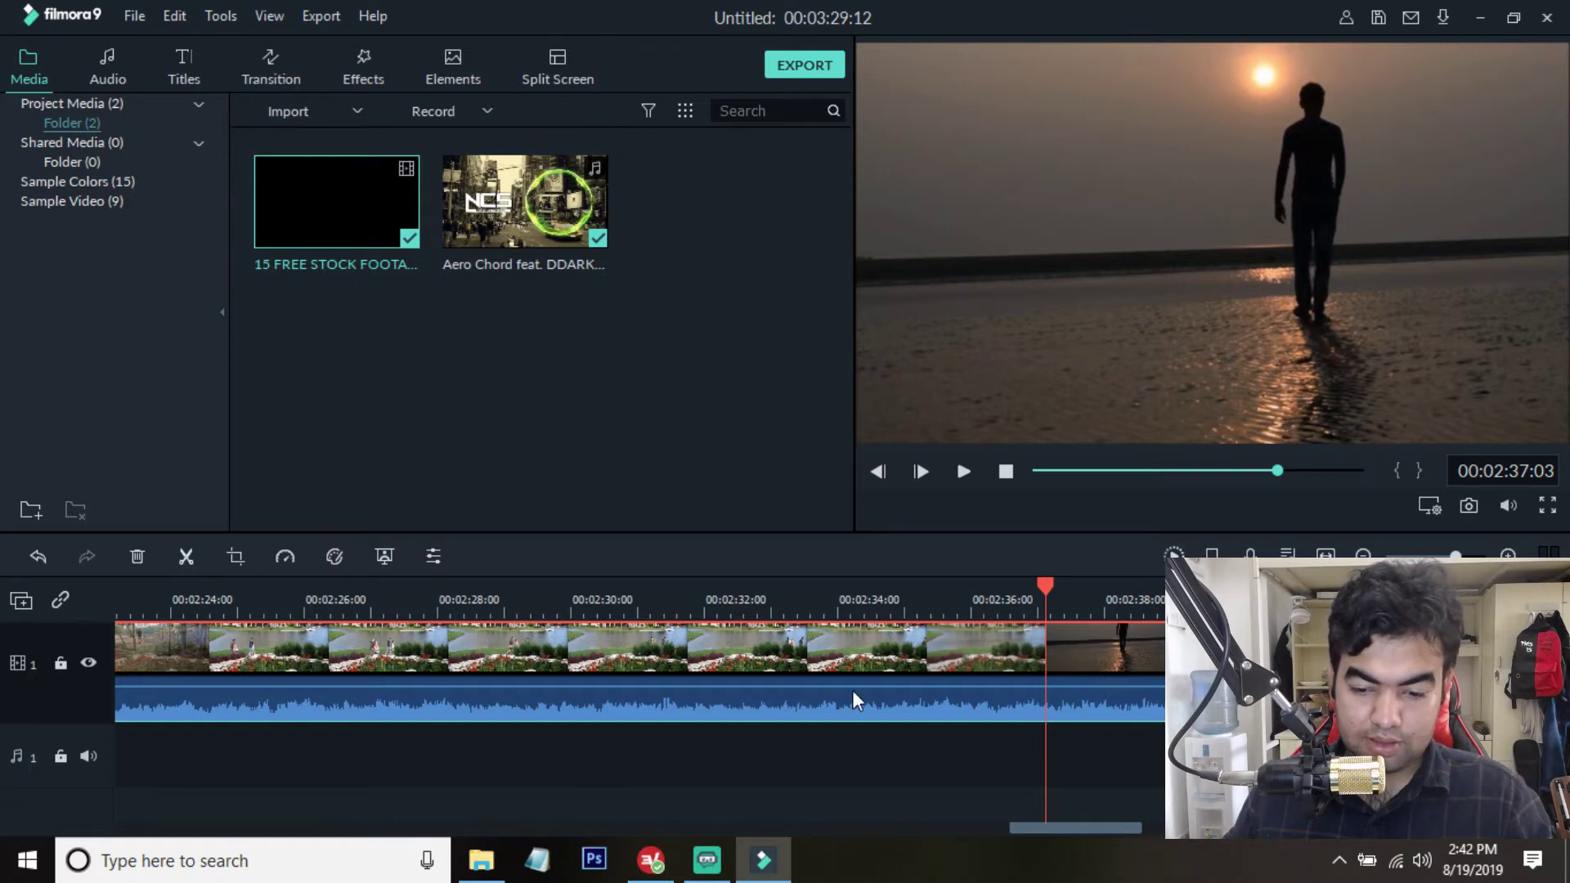
key("Delete")
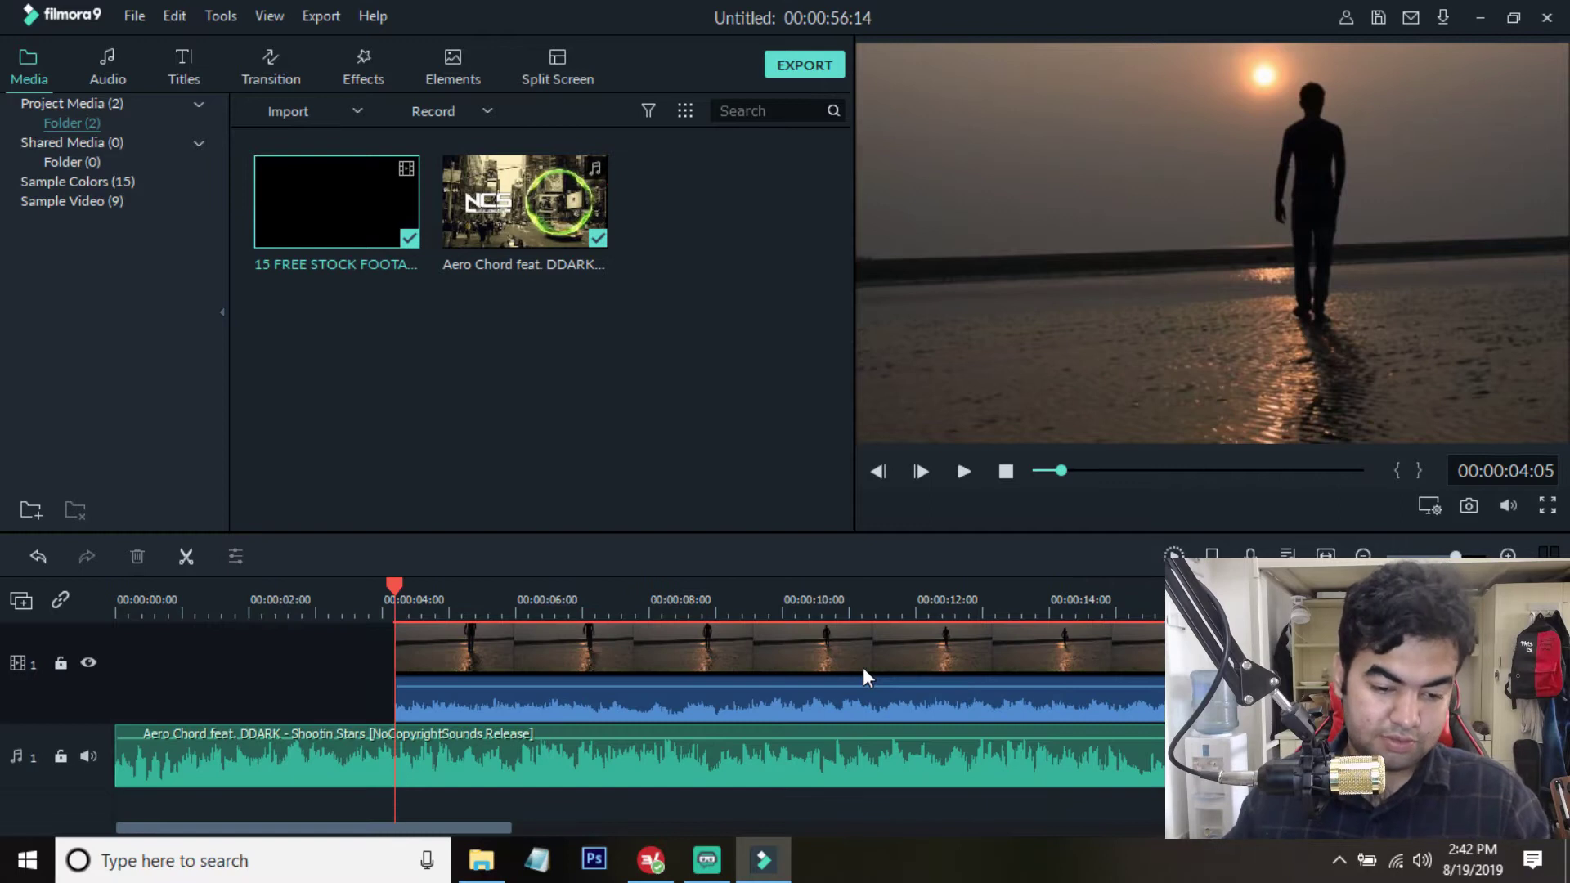
- Move the footage to the start of the timeline and deselect it
left_click_drag(728, 657, 451, 650)
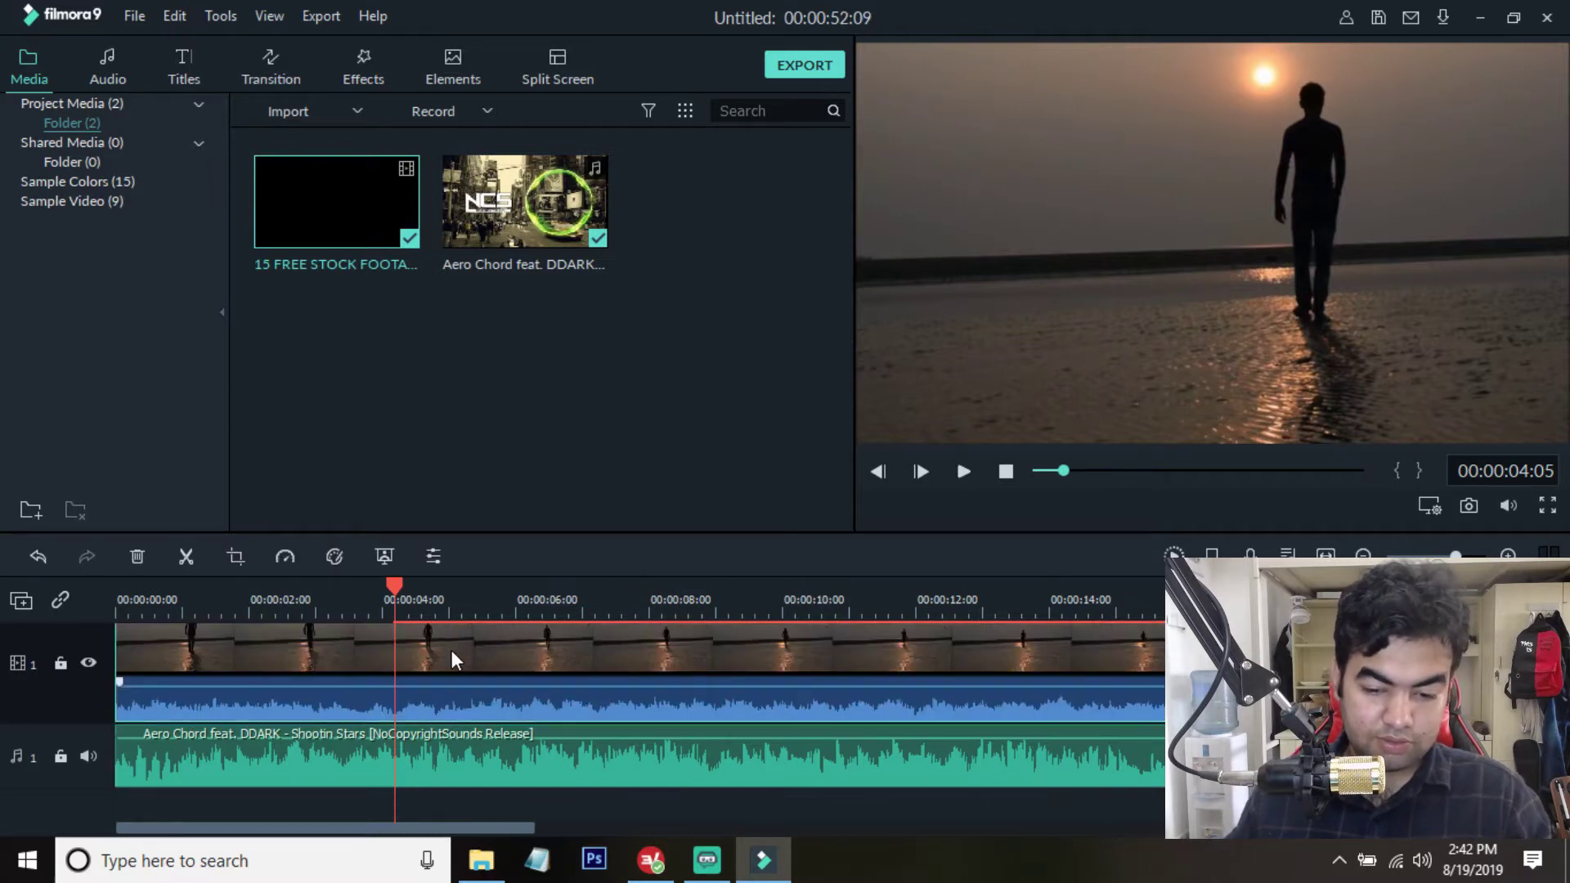
left_click(1160, 592)
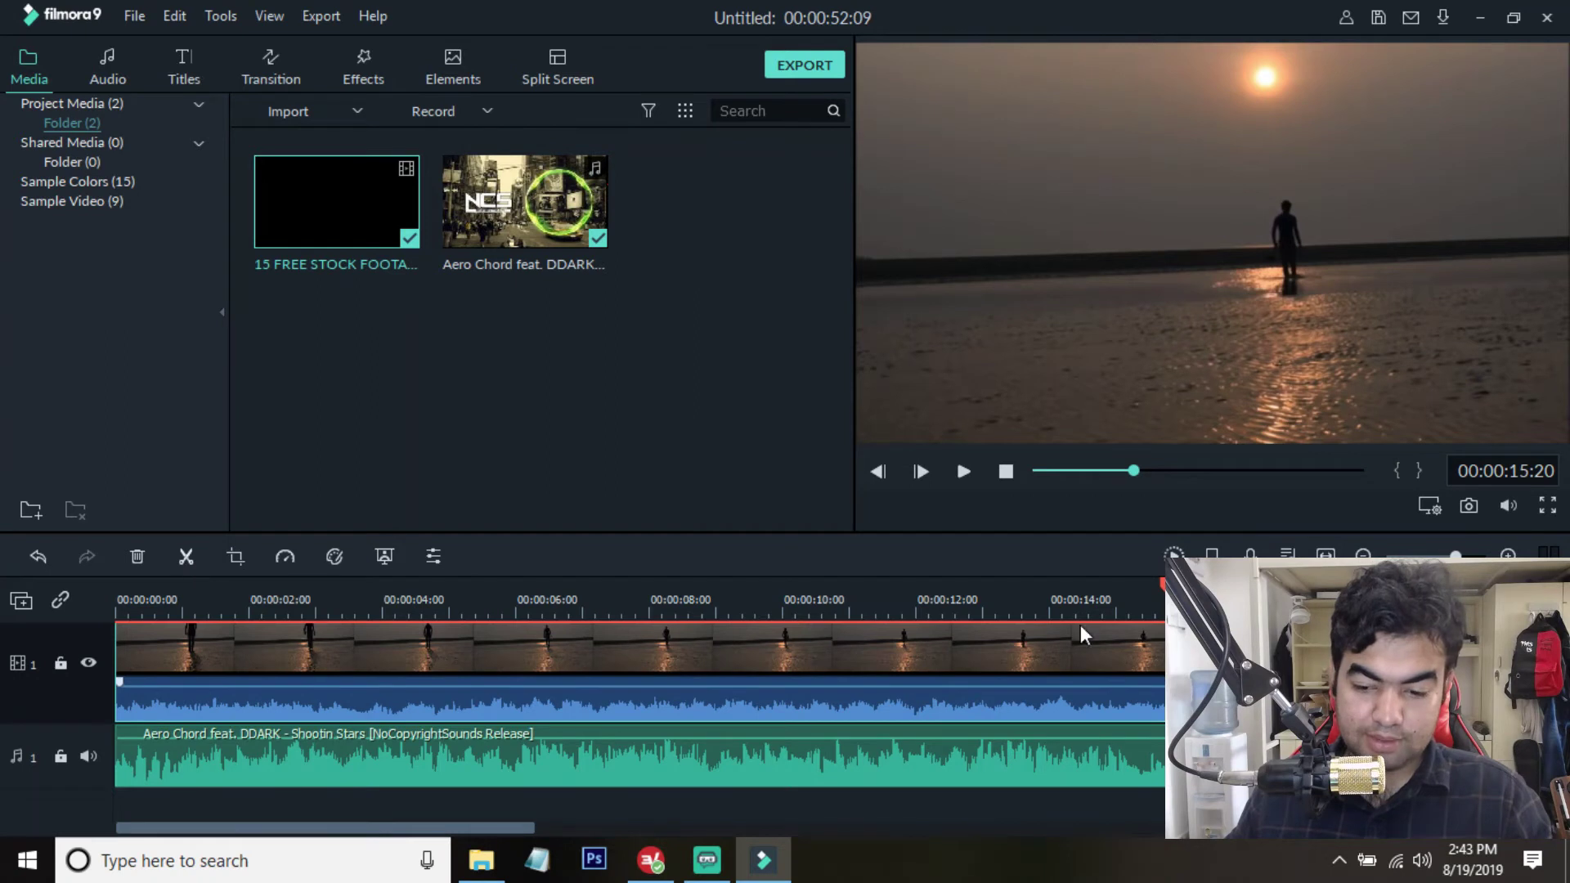
left_click(186, 556)
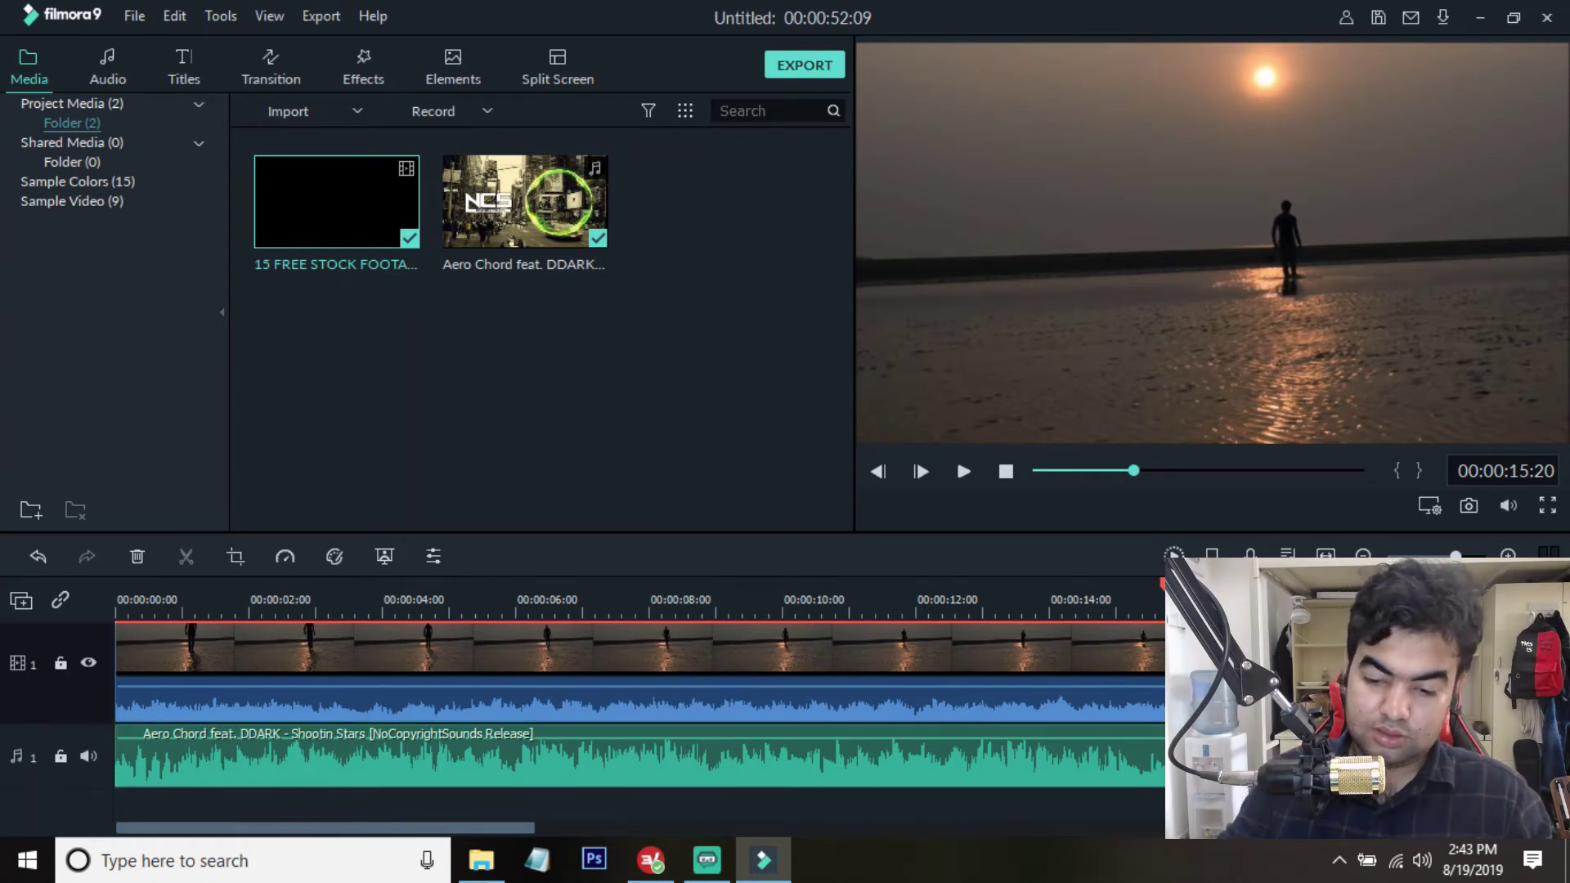
- Detach the footage's original audio and delete it
left_click(1078, 675)
right_click(1078, 675)
left_click(1185, 477)
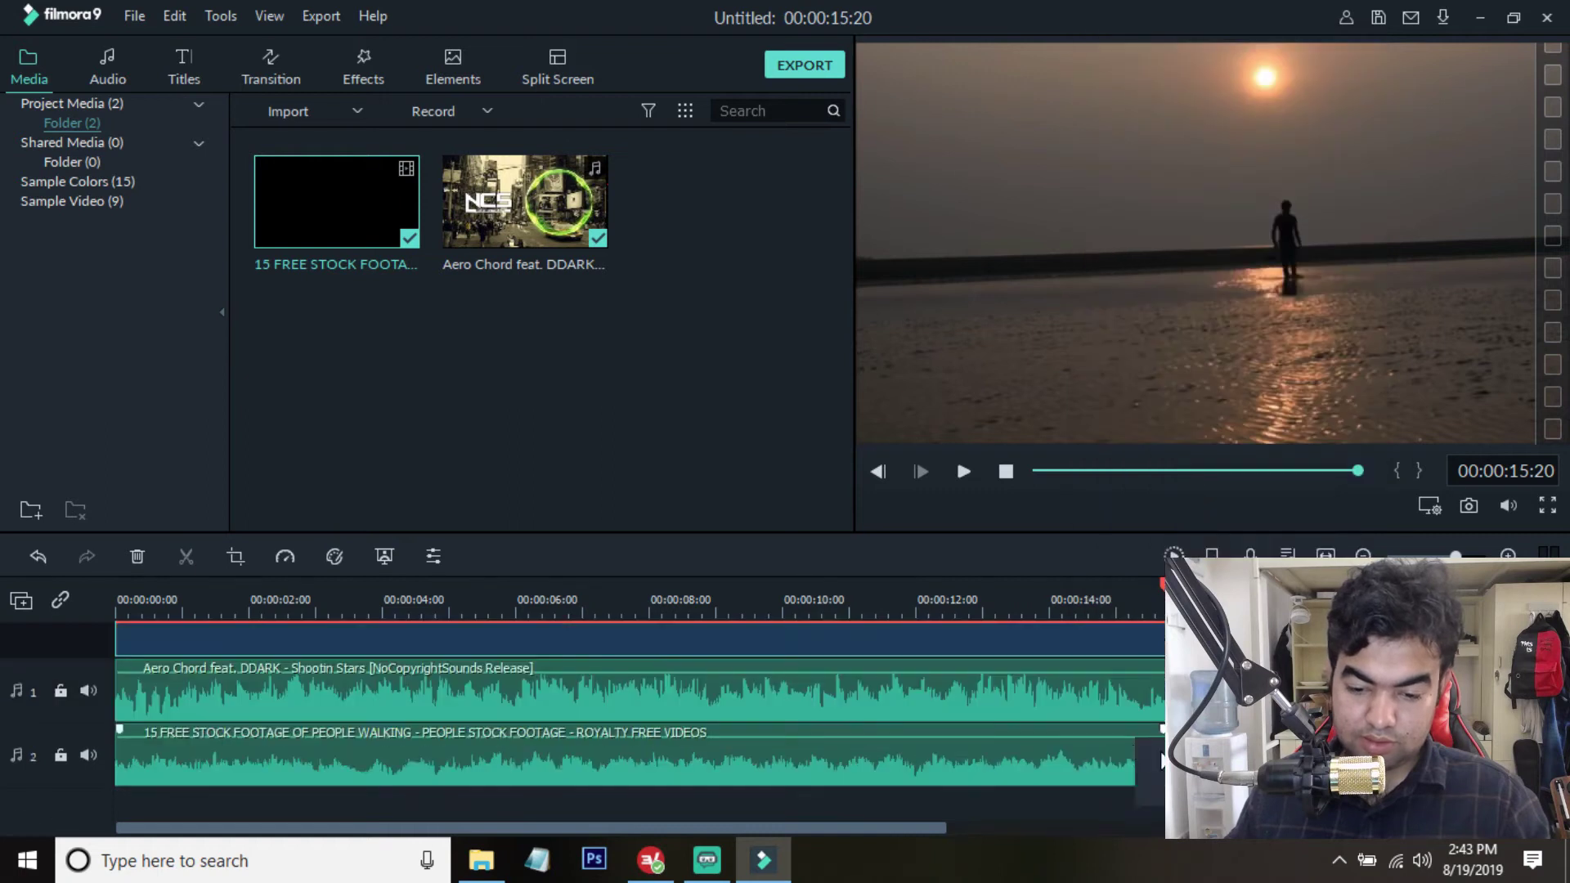
left_click(1121, 758)
key("Delete")
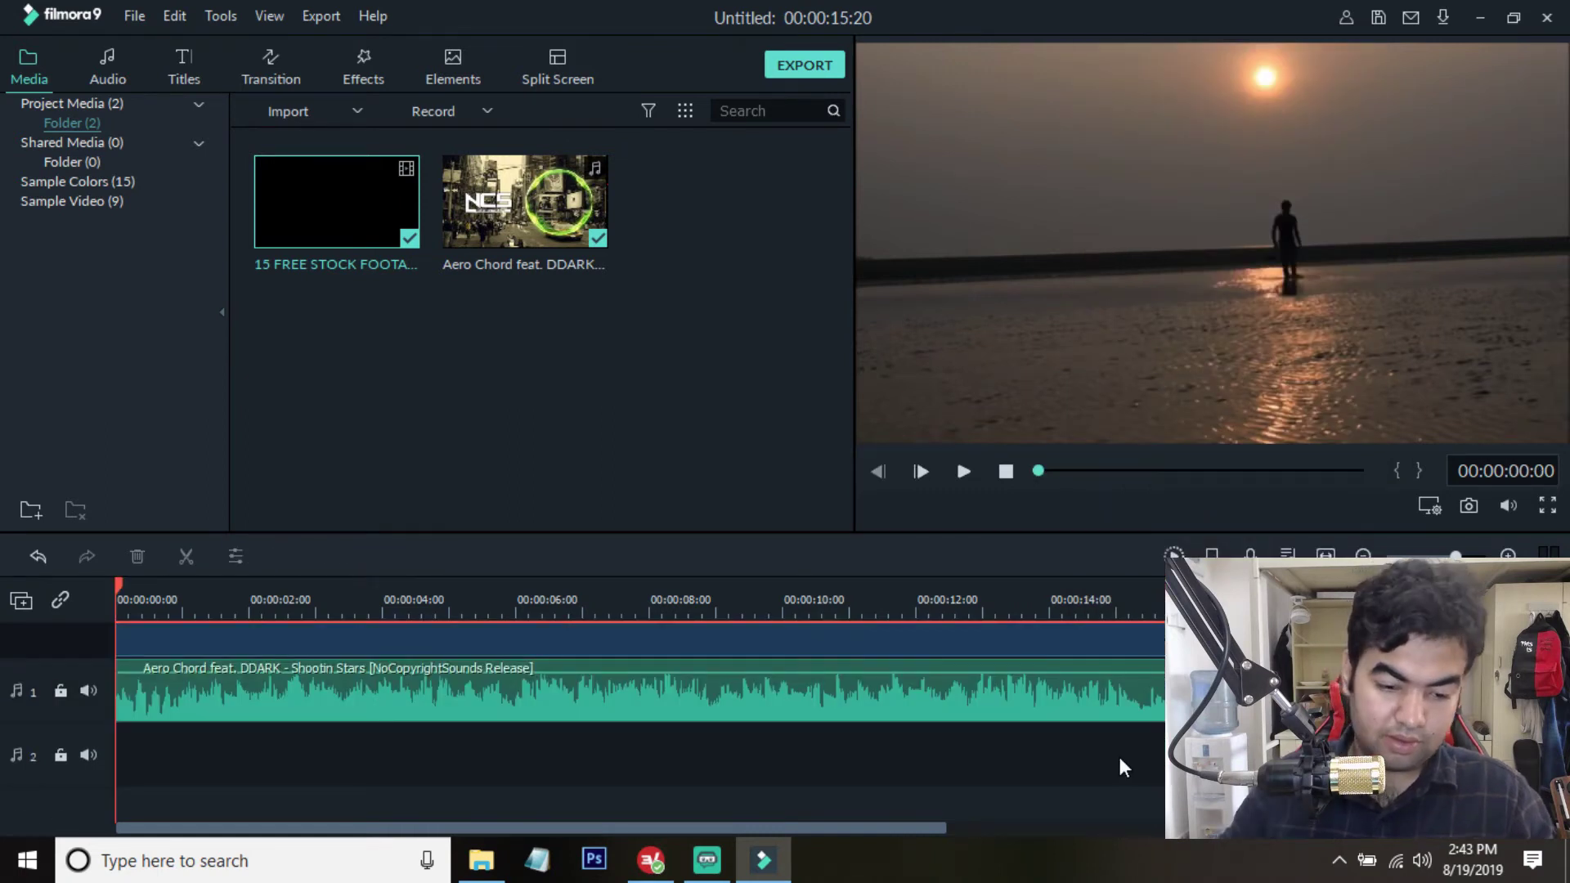
- Play the timeline with the Aero Chord music and adjust the preview volume
scroll(1117, 753, "up", 3)
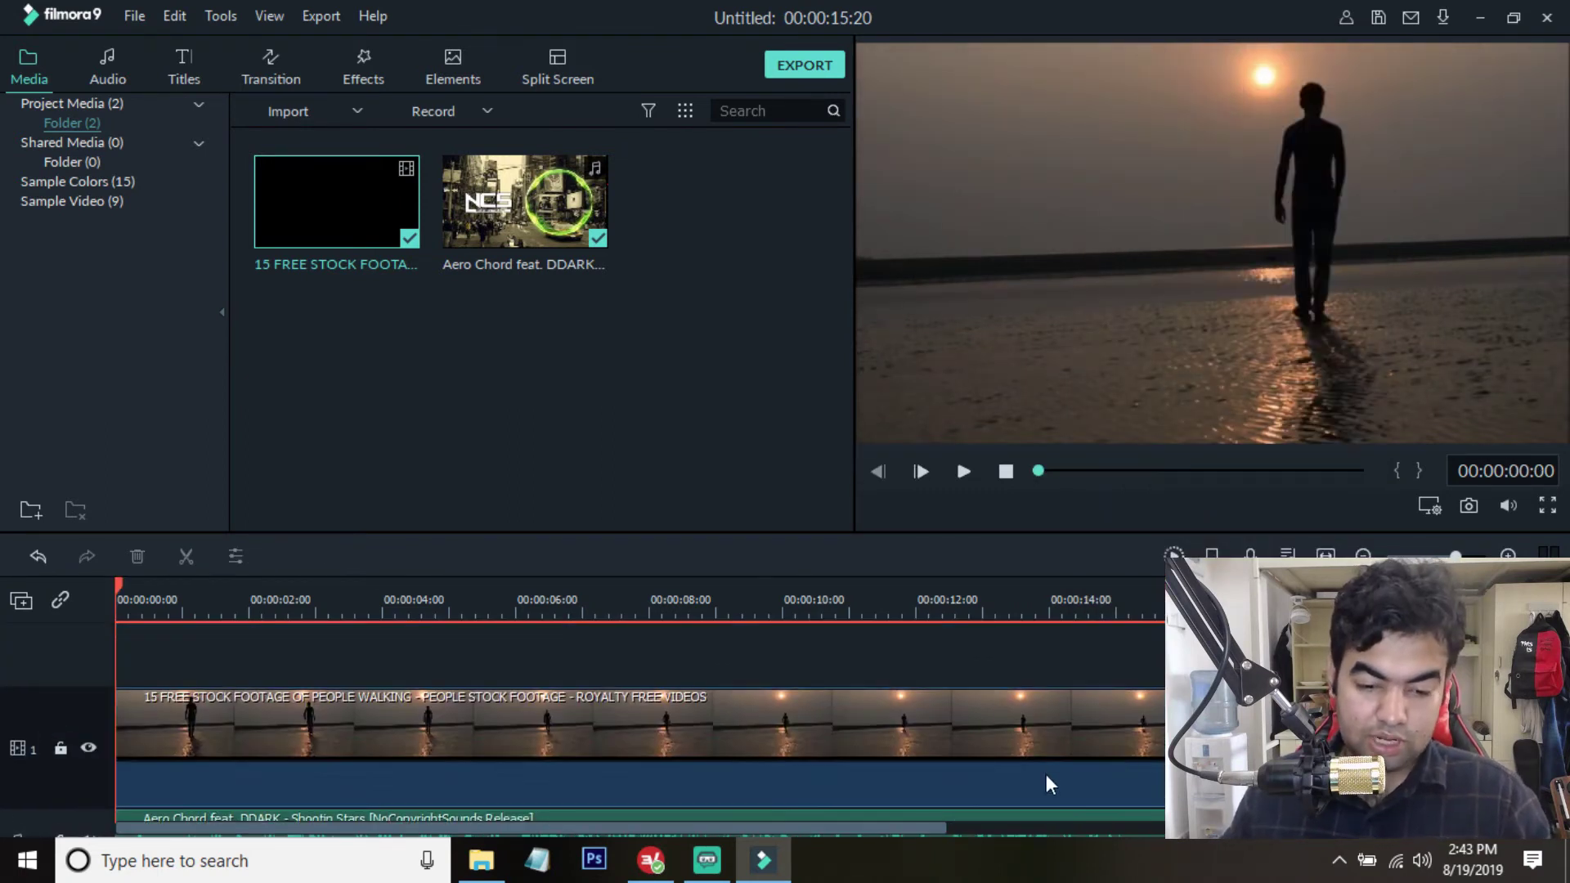
left_click(962, 472)
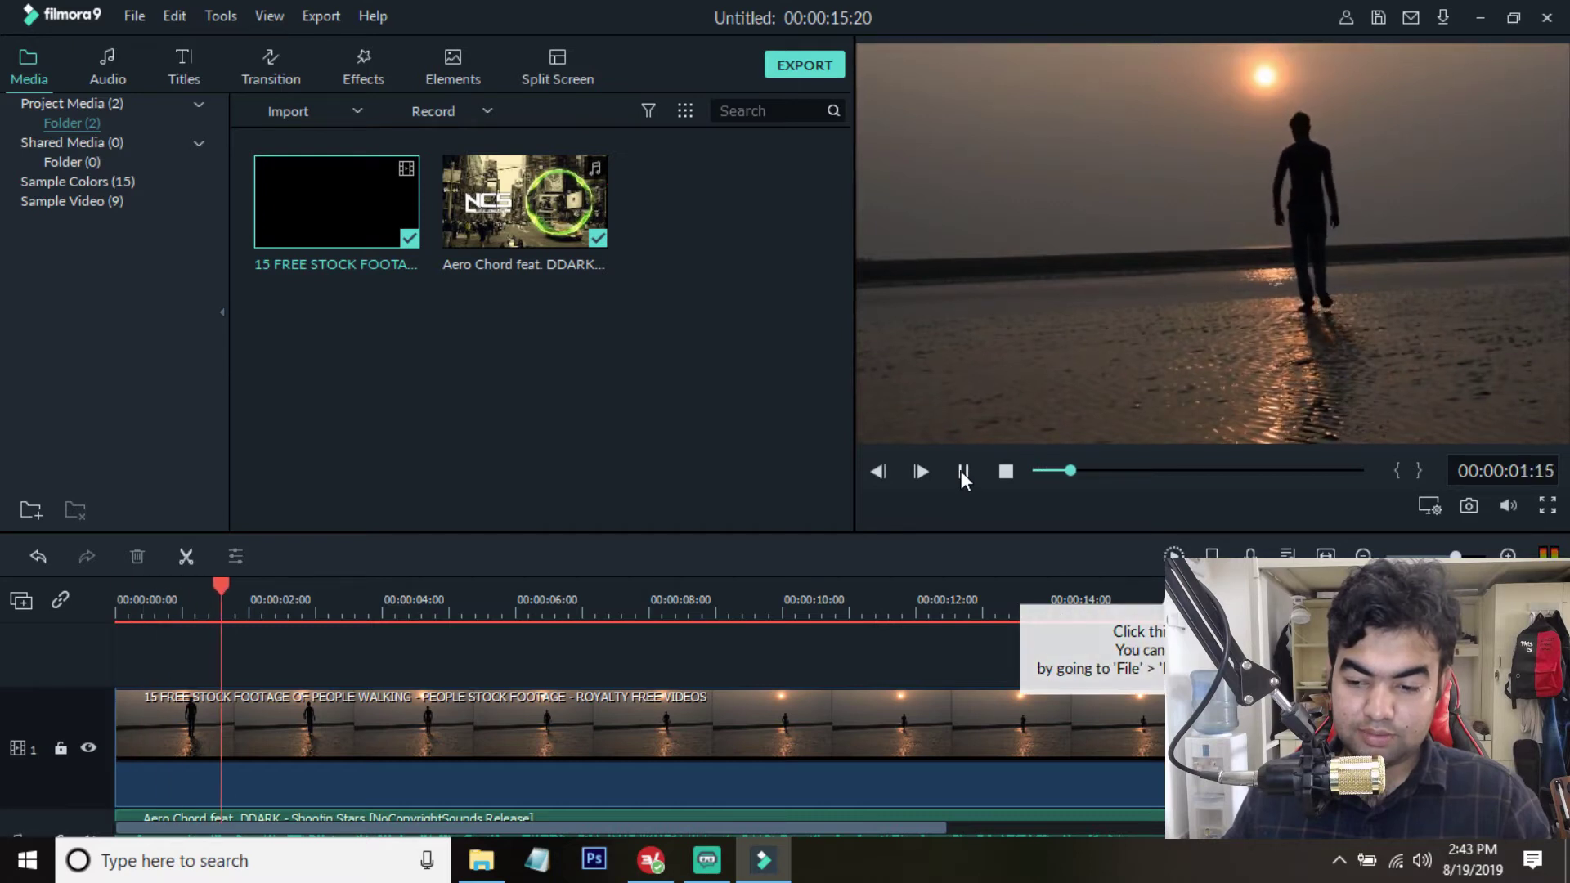
left_click(1508, 507)
mouse_move(1513, 435)
left_mouse_down()
mouse_move(1510, 400)
mouse_move(1508, 446)
left_mouse_up()
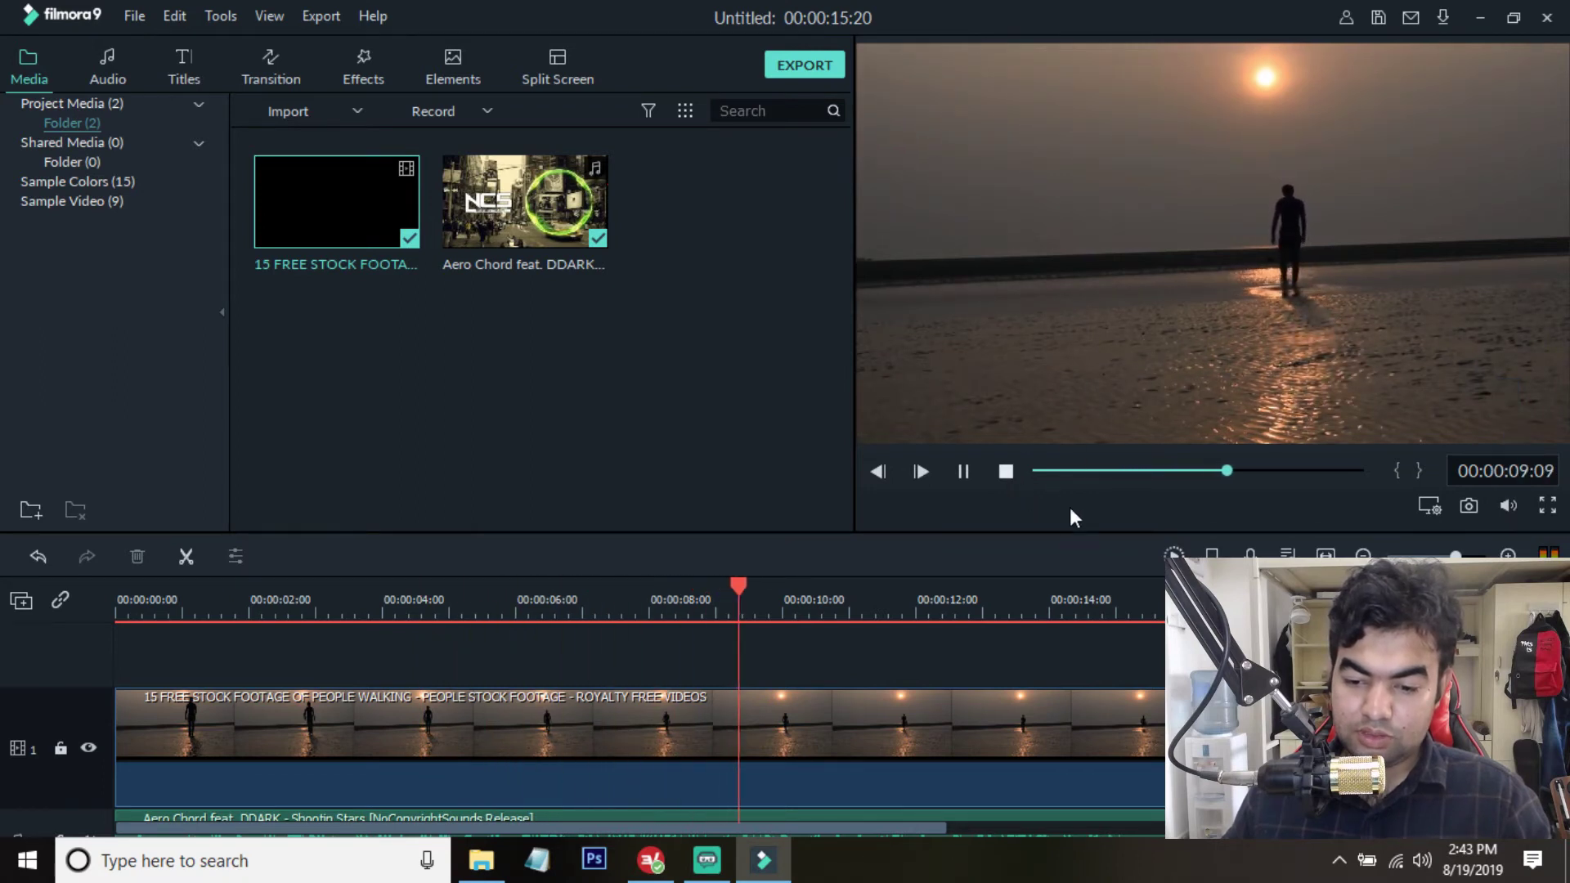
key("space")
scroll(638, 719, "down", 2)
scroll(638, 720, "up", 2)
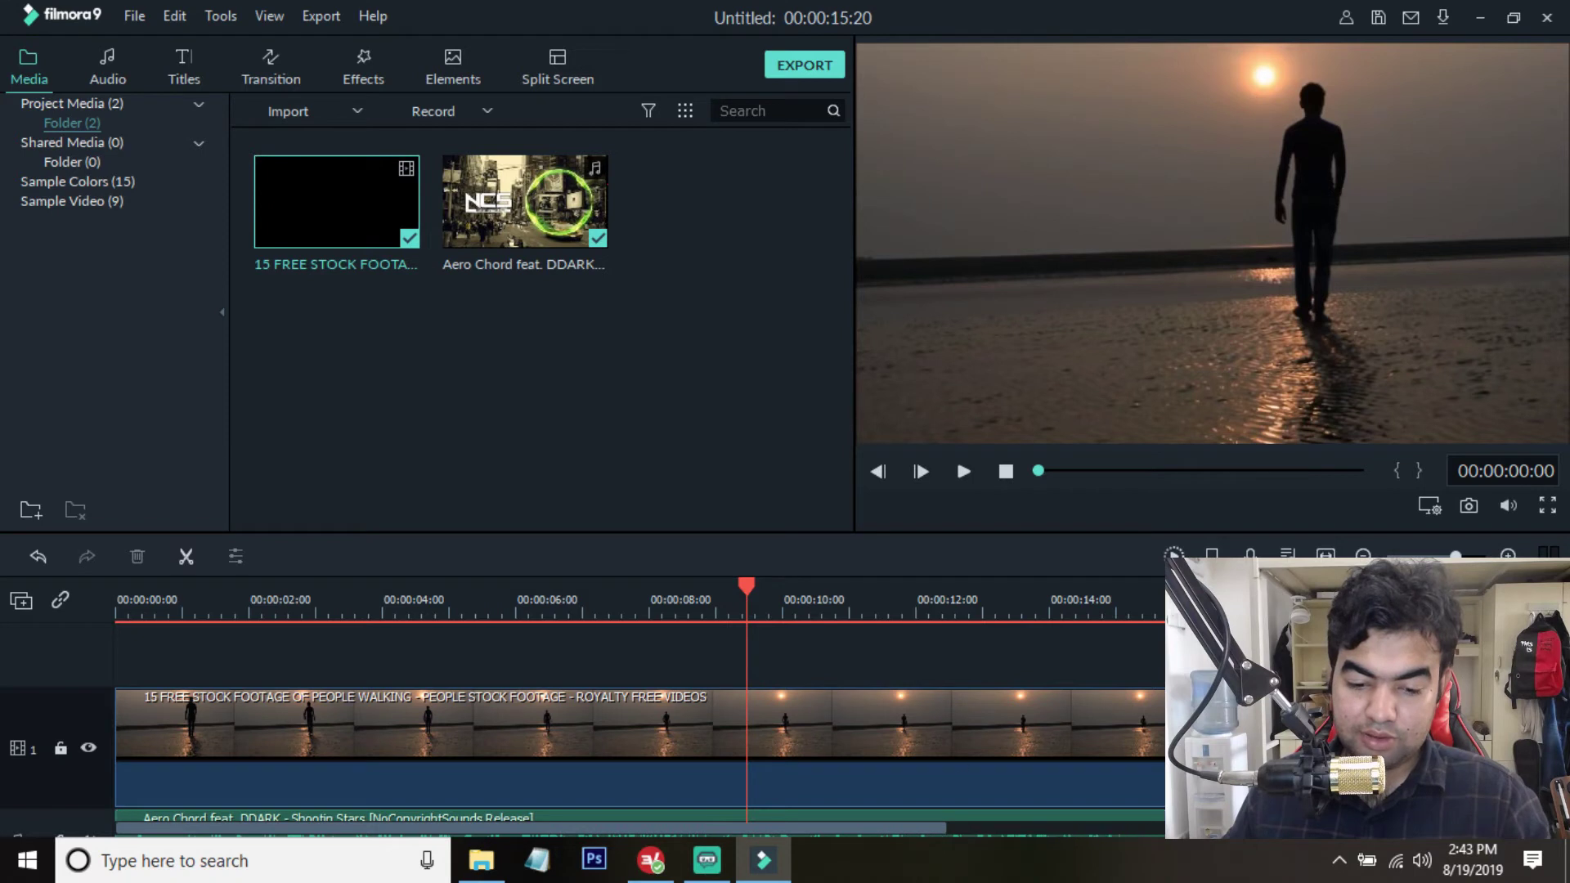
scroll(955, 749, "down", 2)
scroll(704, 650, "up", 2)
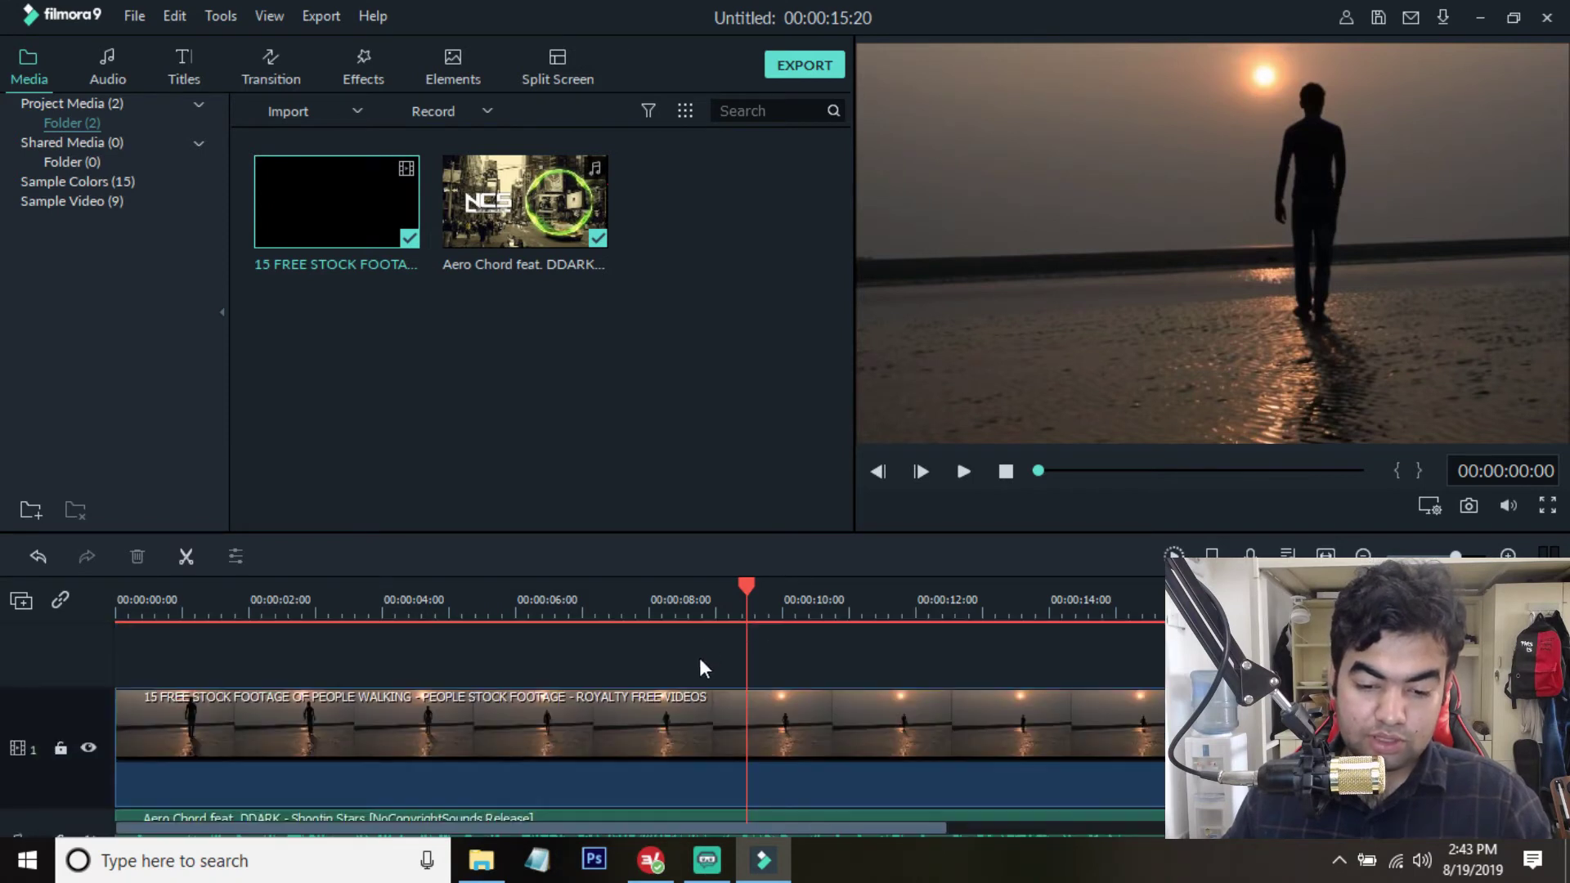
- Set the playhead on the first beat at 00:00:01:10 and select the footage clip
left_click_drag(746, 583, 229, 587)
key("End")
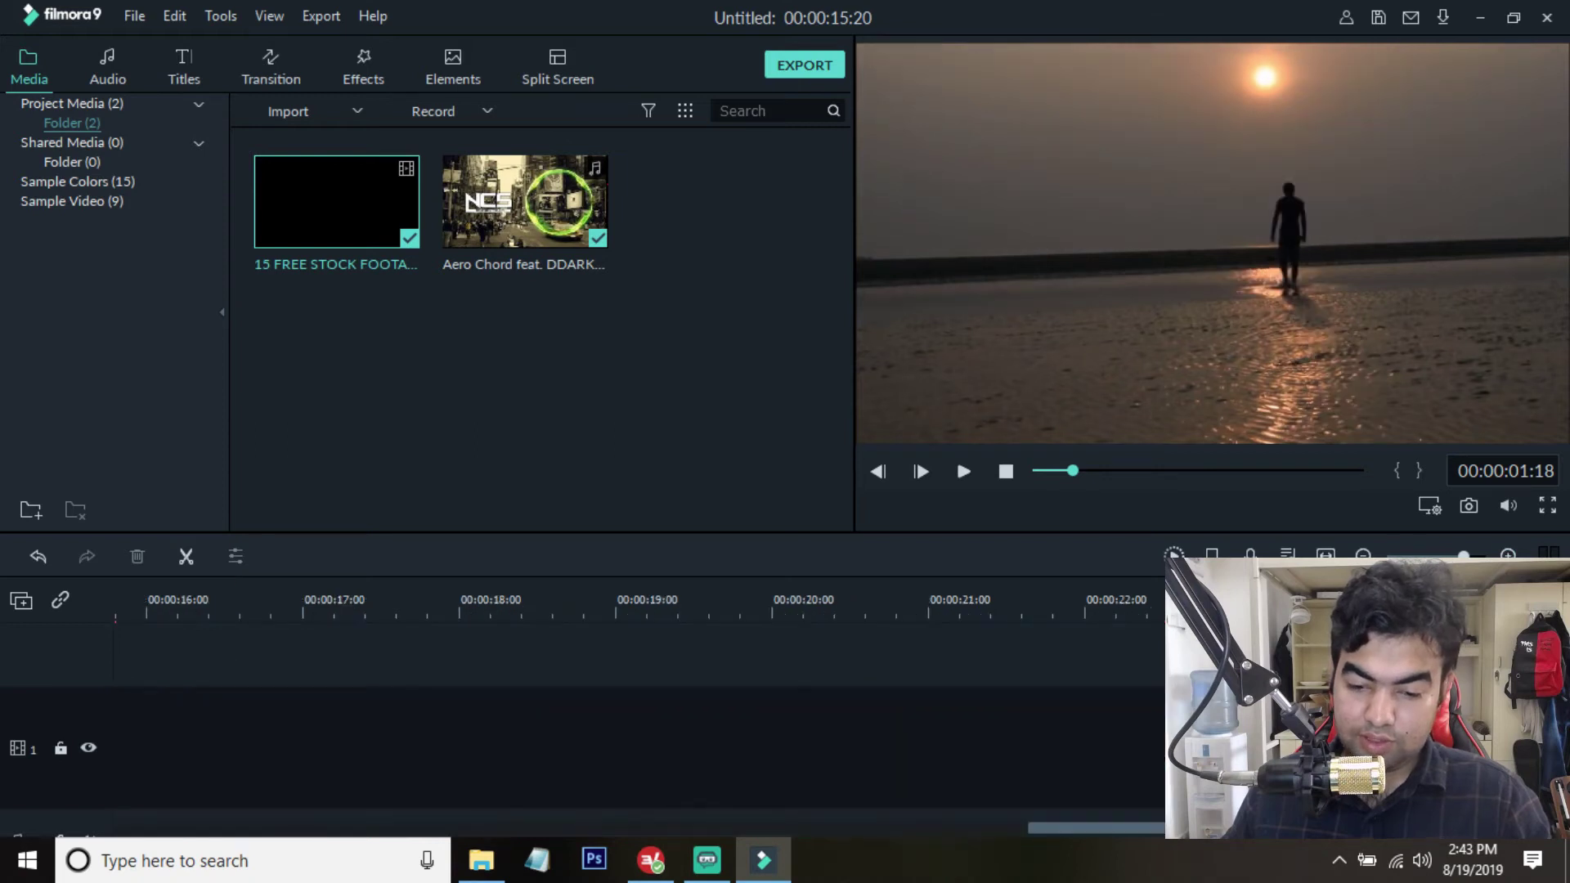
left_click_drag(1145, 827, 418, 806)
scroll(483, 757, "down", 1)
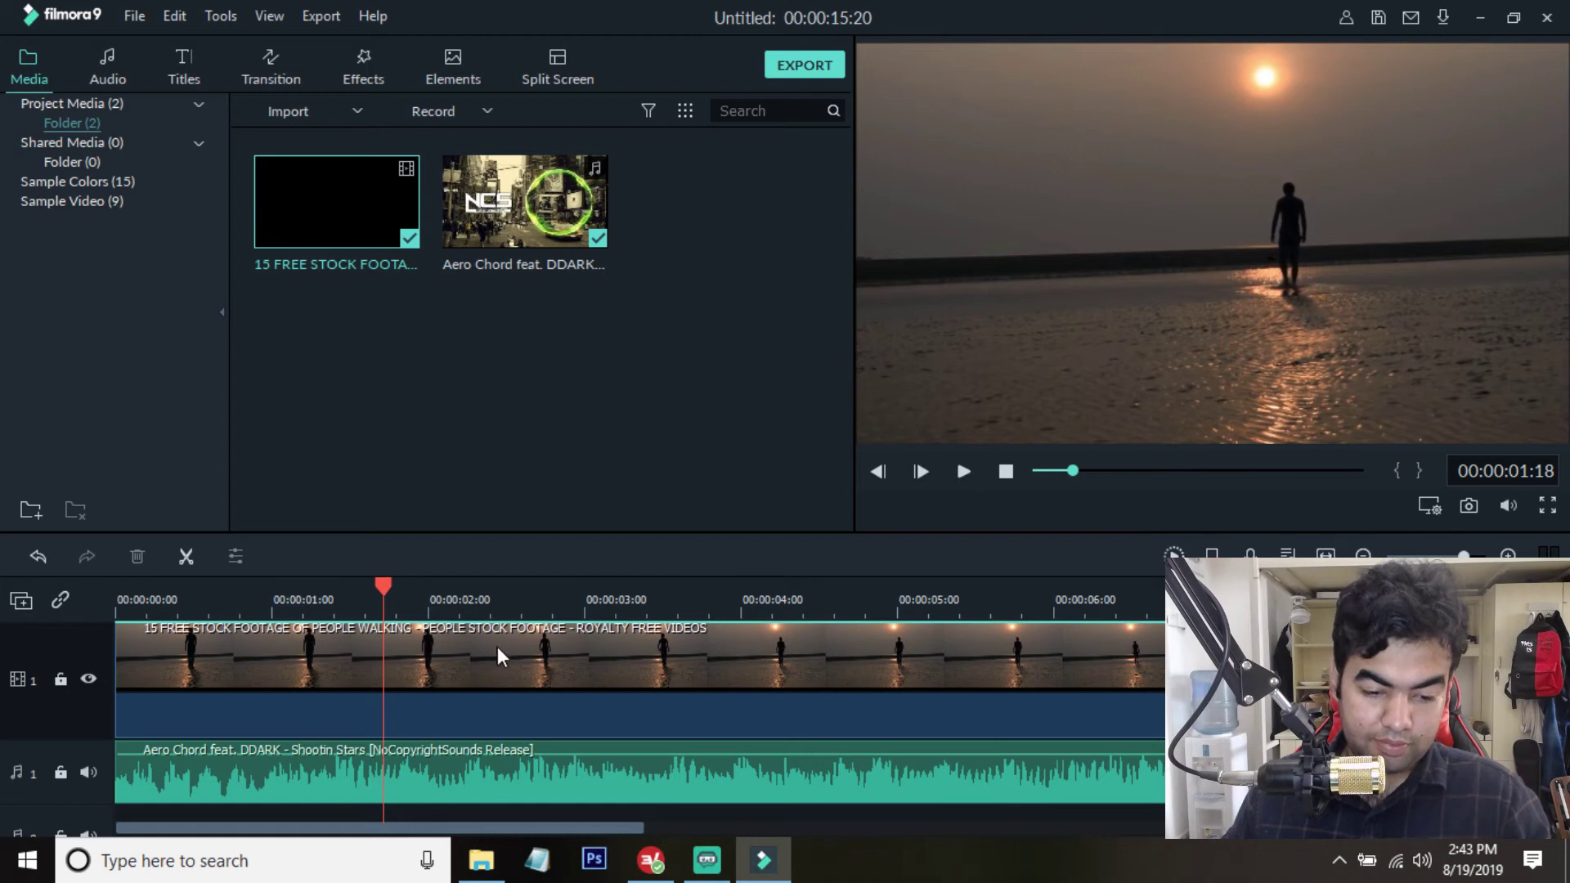
left_click_drag(384, 582, 155, 596)
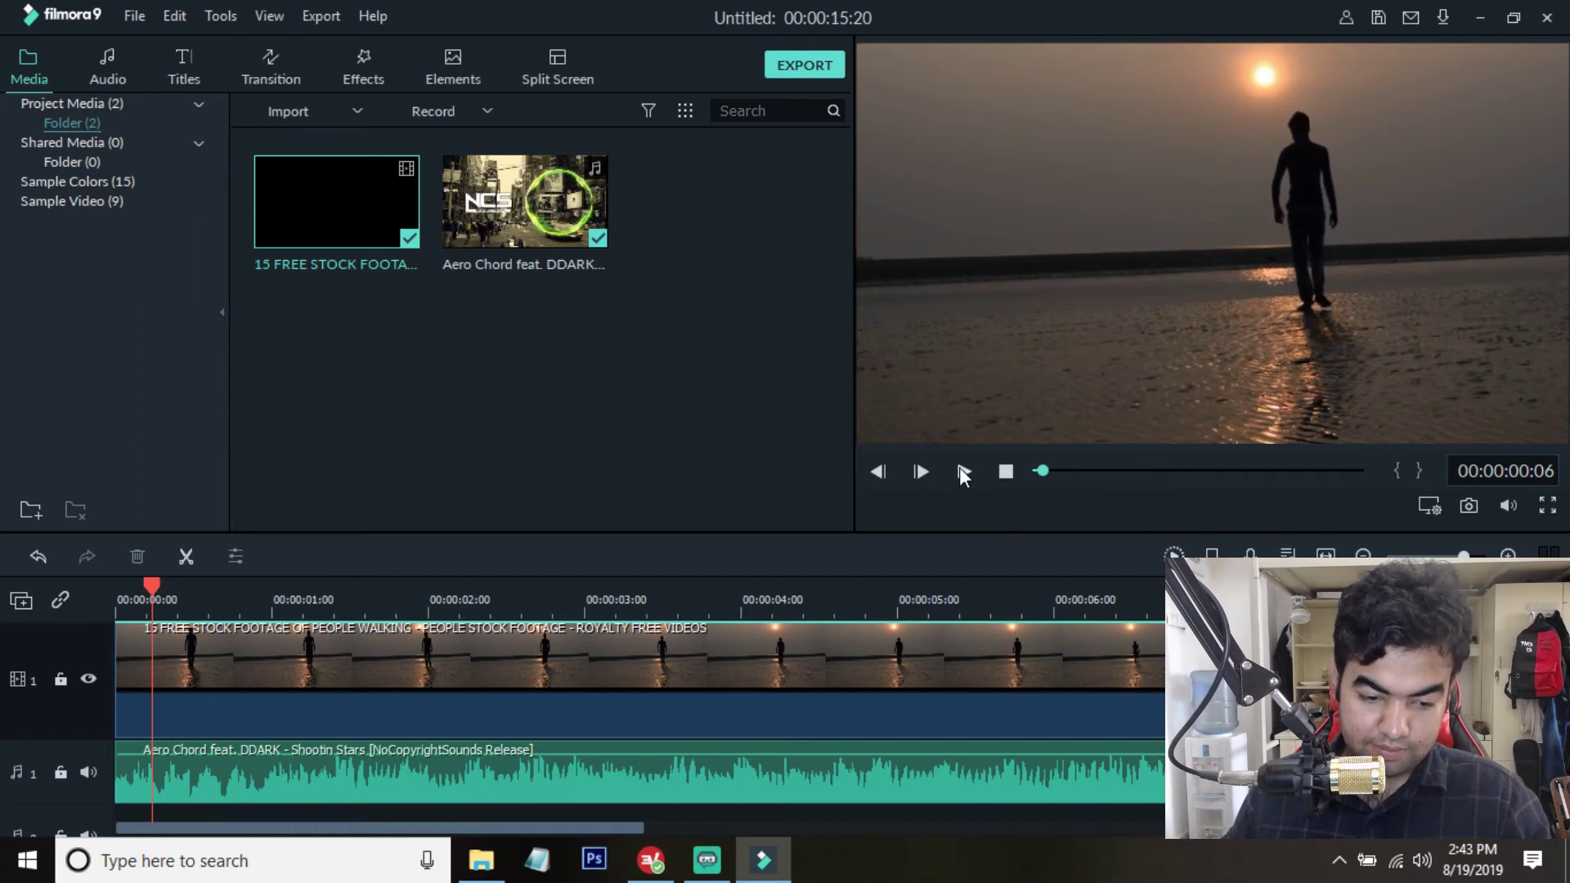
left_click(962, 473)
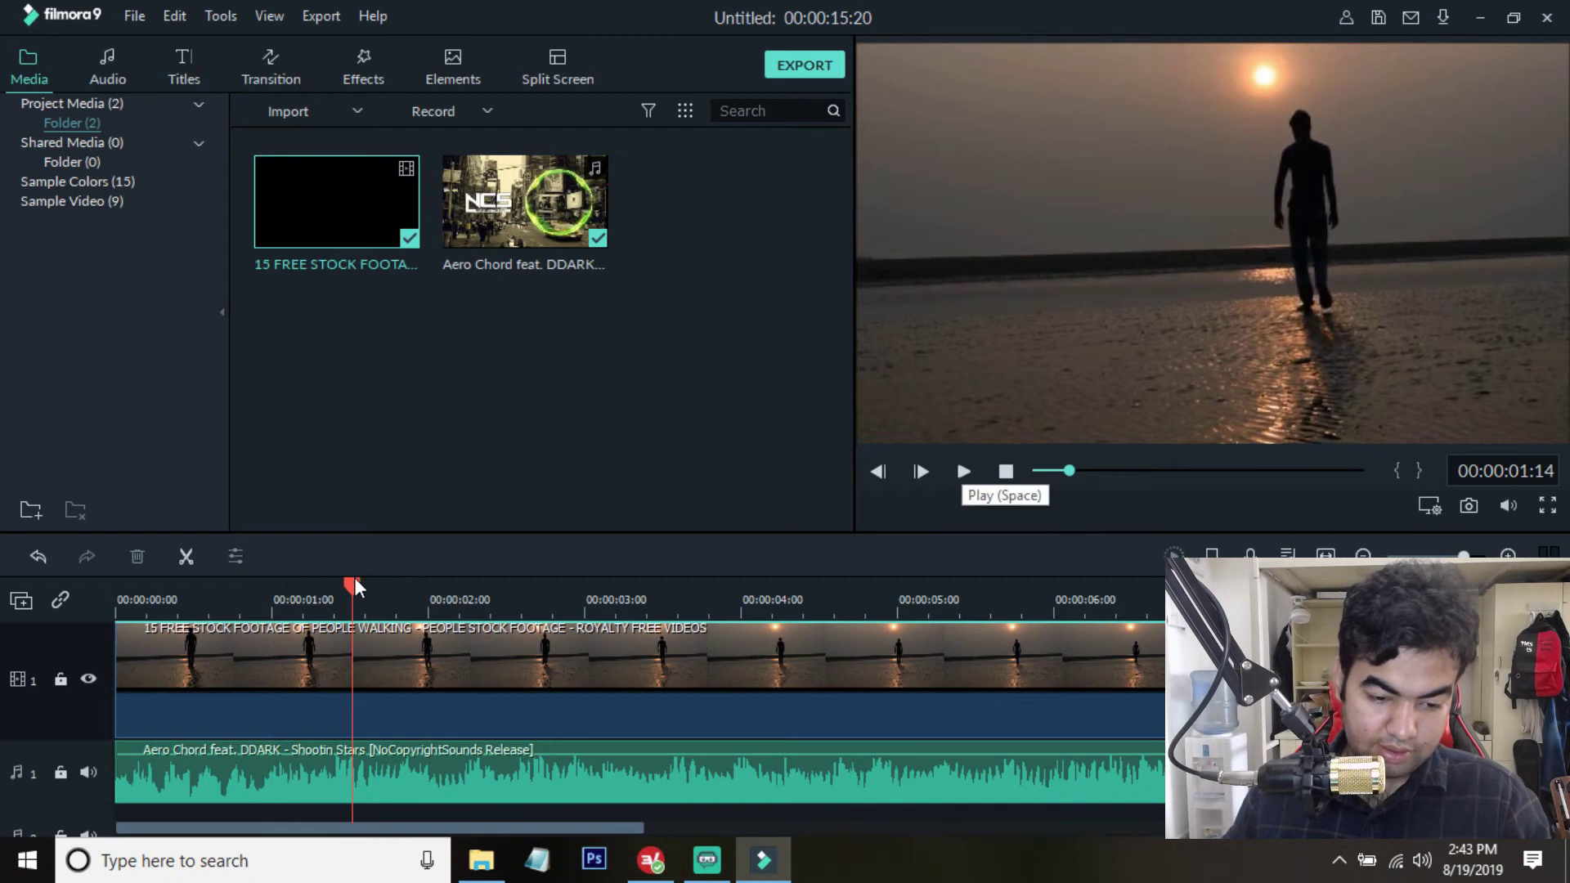
left_click_drag(355, 578, 334, 582)
left_click(357, 667)
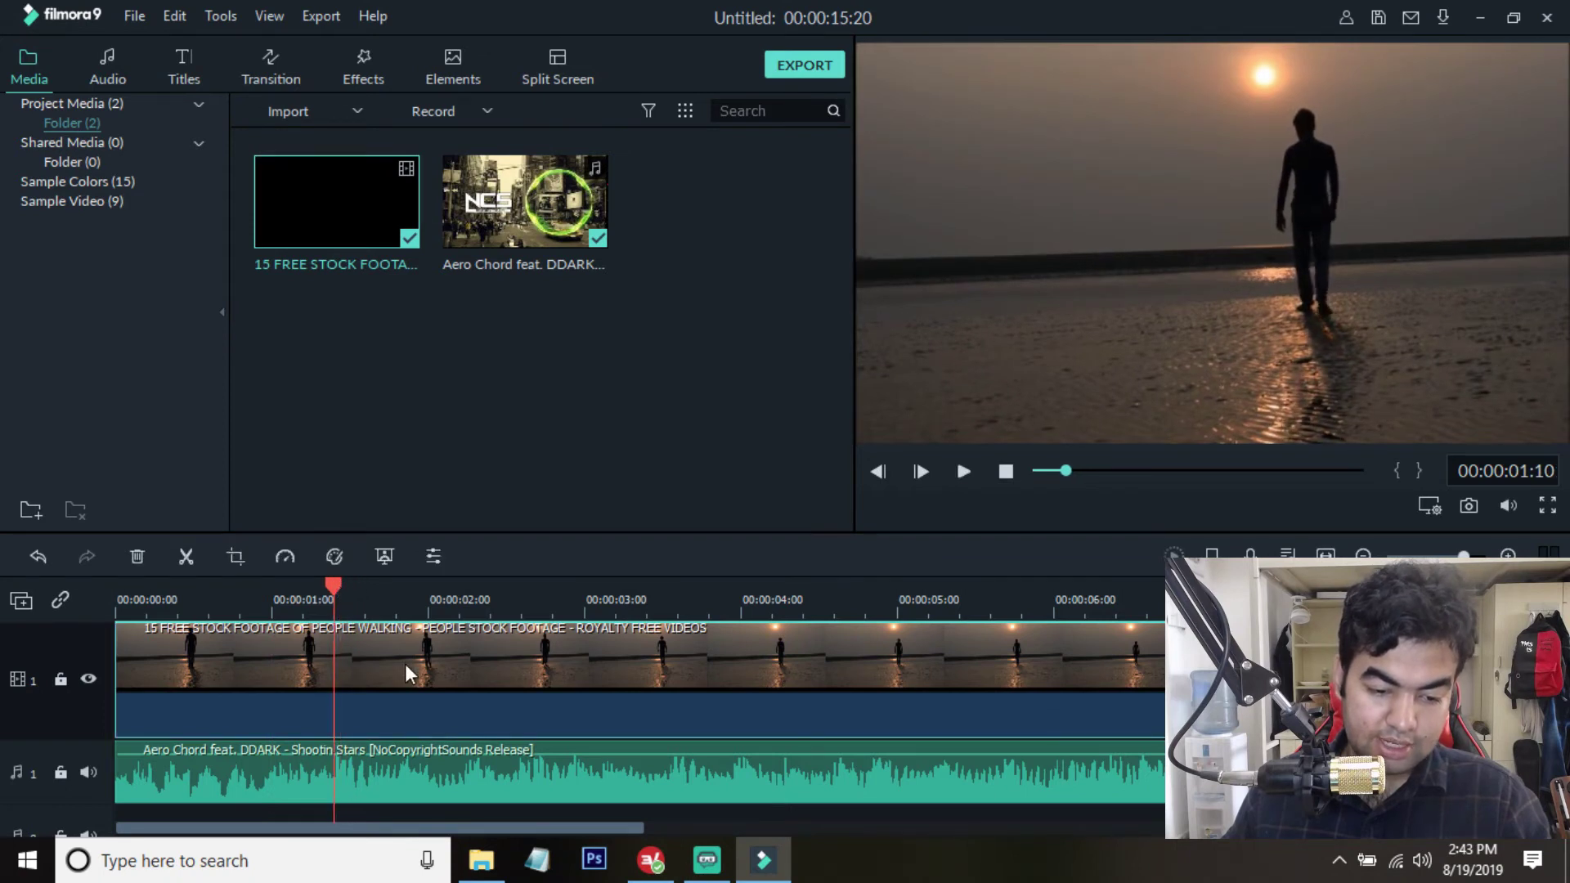
- Split the footage at 00:00:01:10 and 00:00:01:14, and open Crop and Zoom for the piece between
left_click(180, 555)
left_click_drag(335, 591, 361, 596)
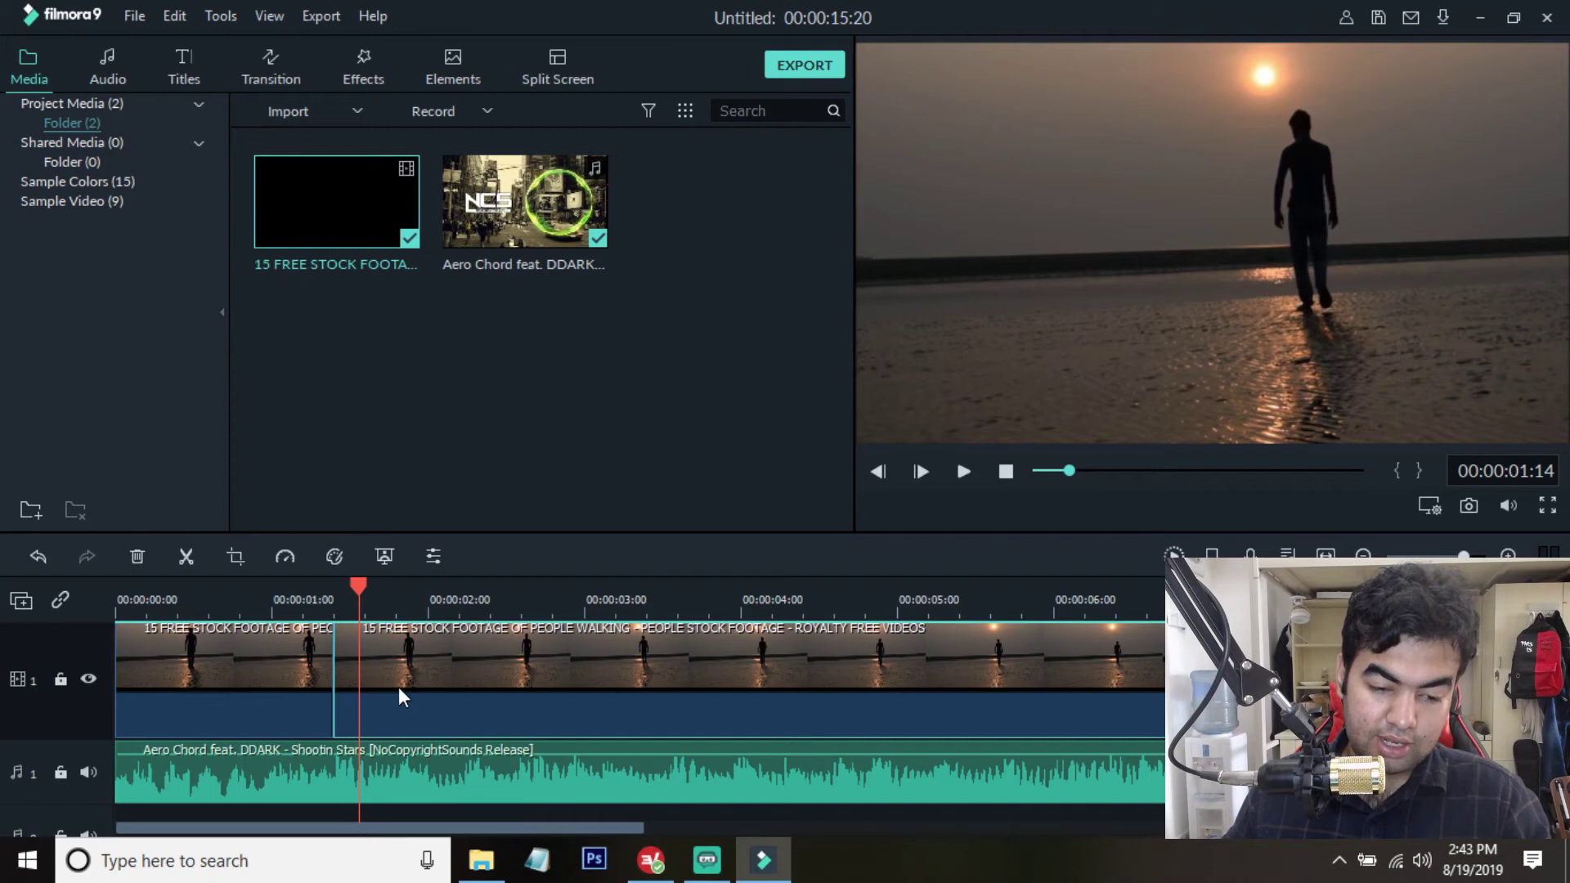
left_click(186, 556)
left_click(338, 666)
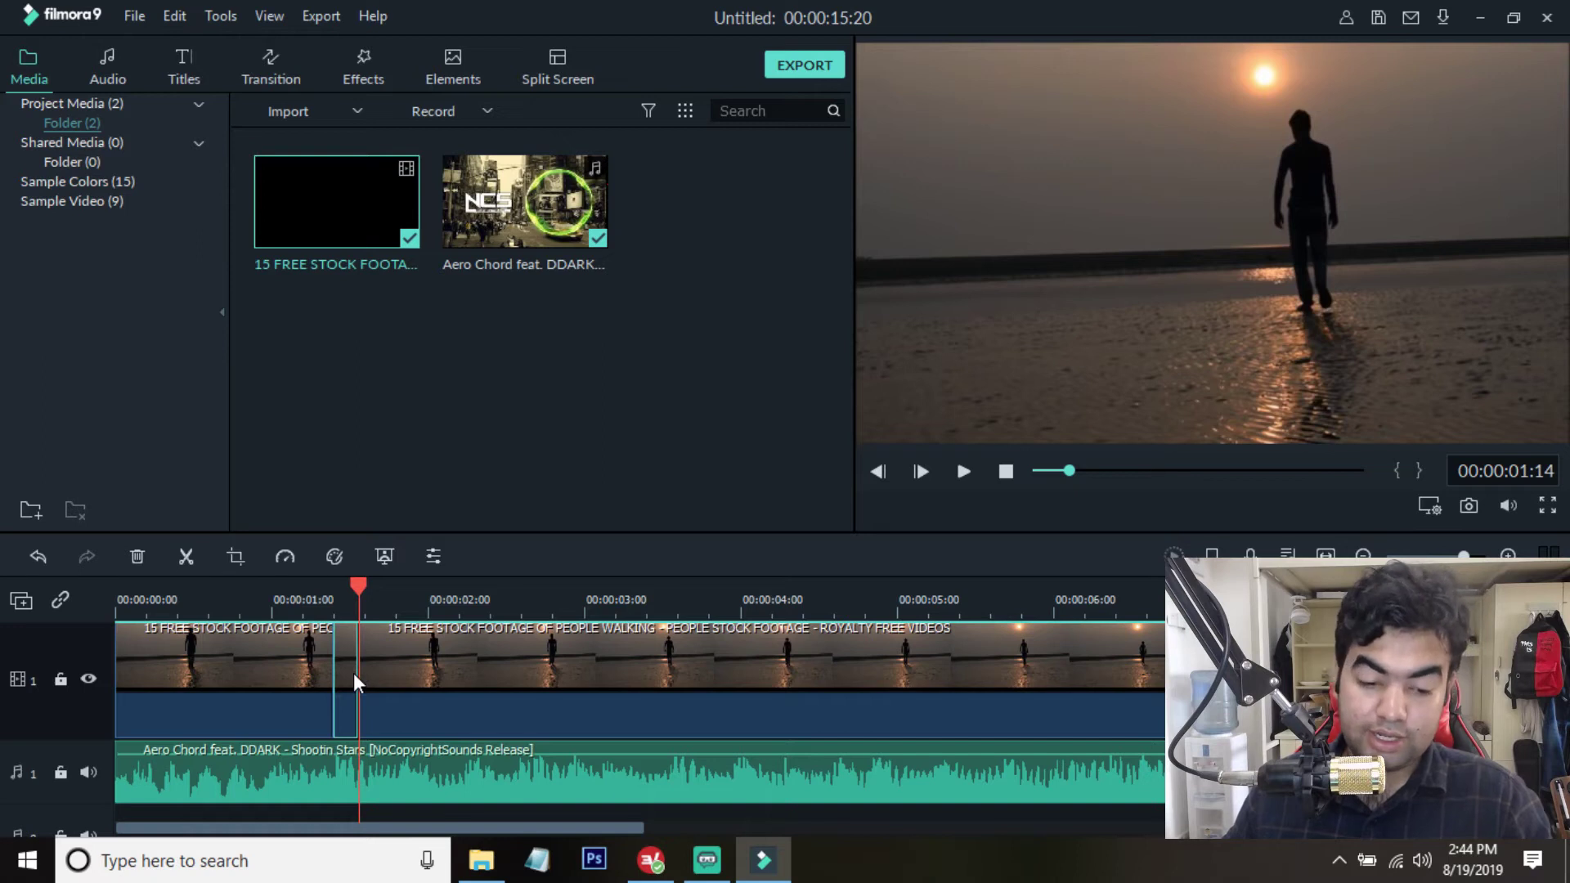
left_click(235, 561)
- Apply a Pan & Zoom with Start and End swapped, nudging the start framing slightly upward
left_click_drag(697, 38, 820, 33)
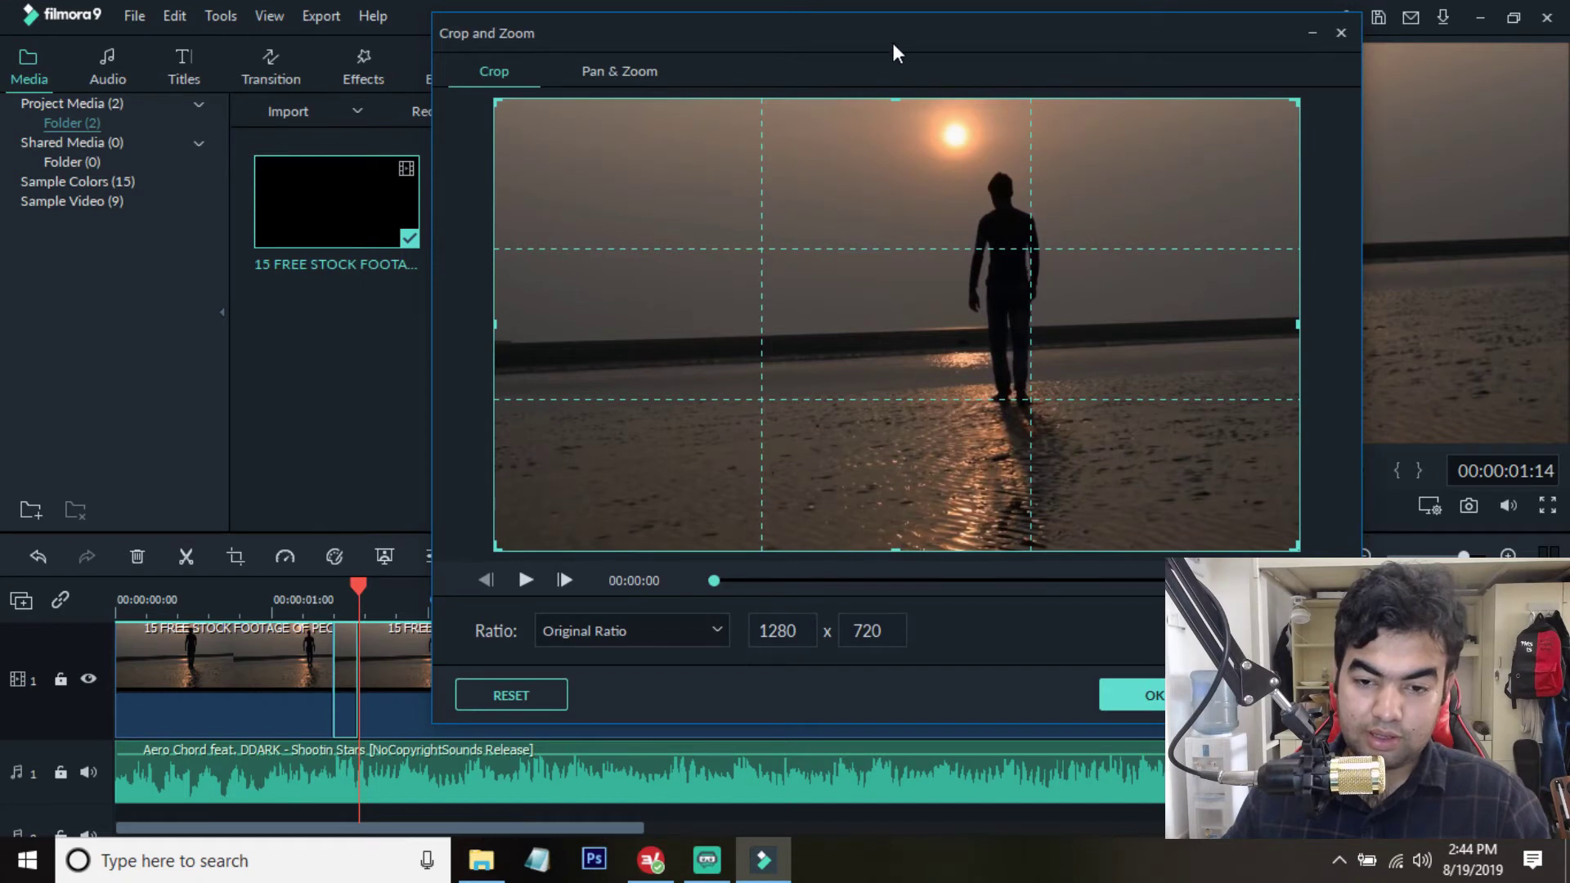
left_click_drag(890, 33, 729, 43)
left_click(489, 60)
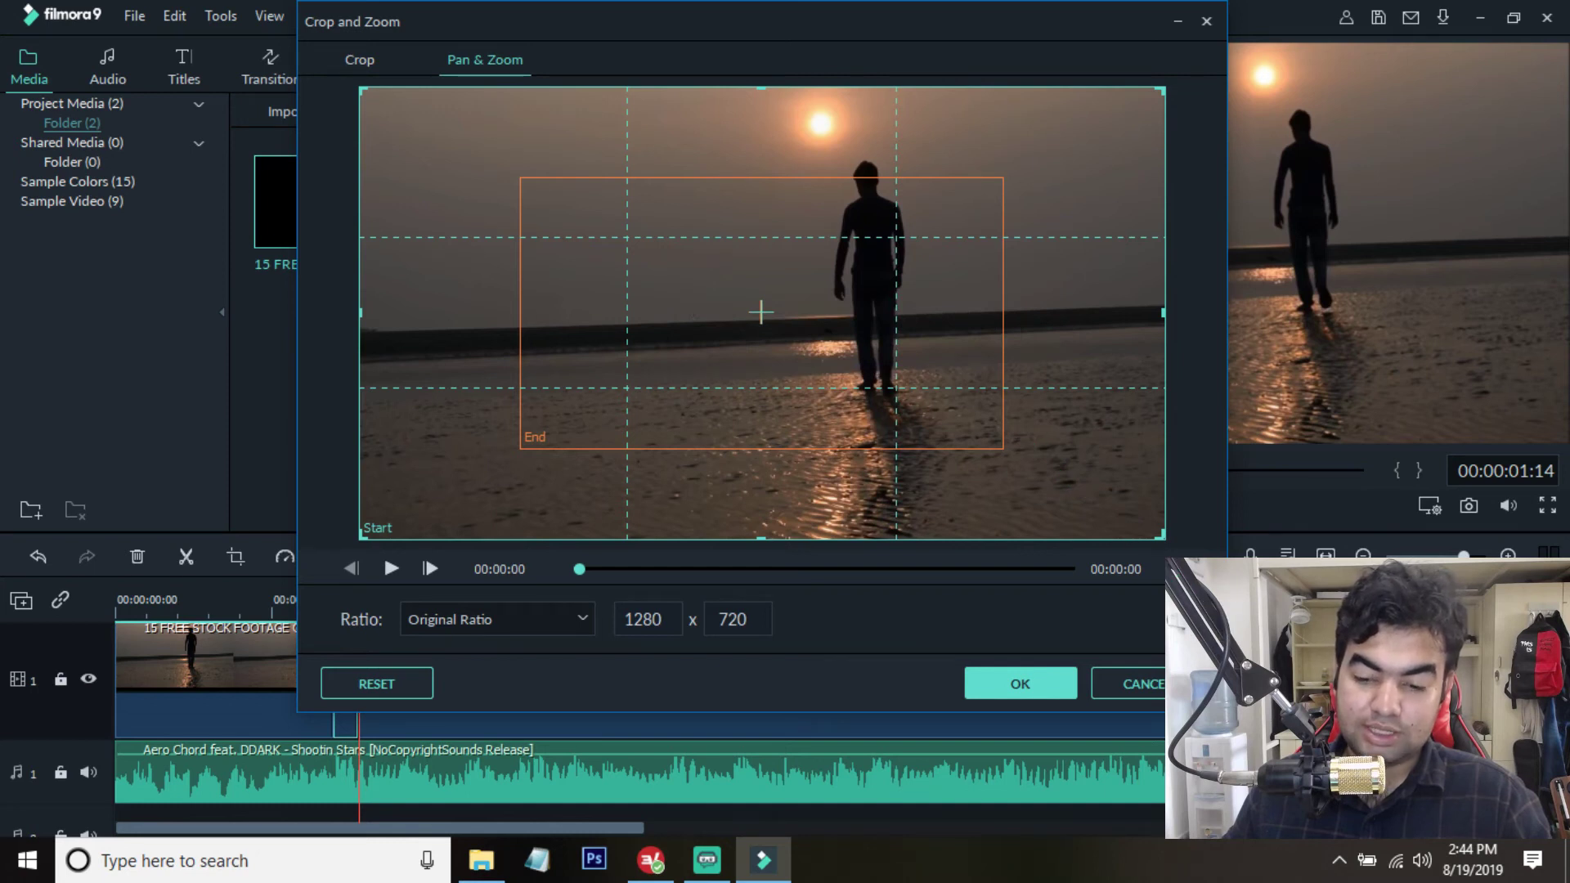
left_click(949, 507)
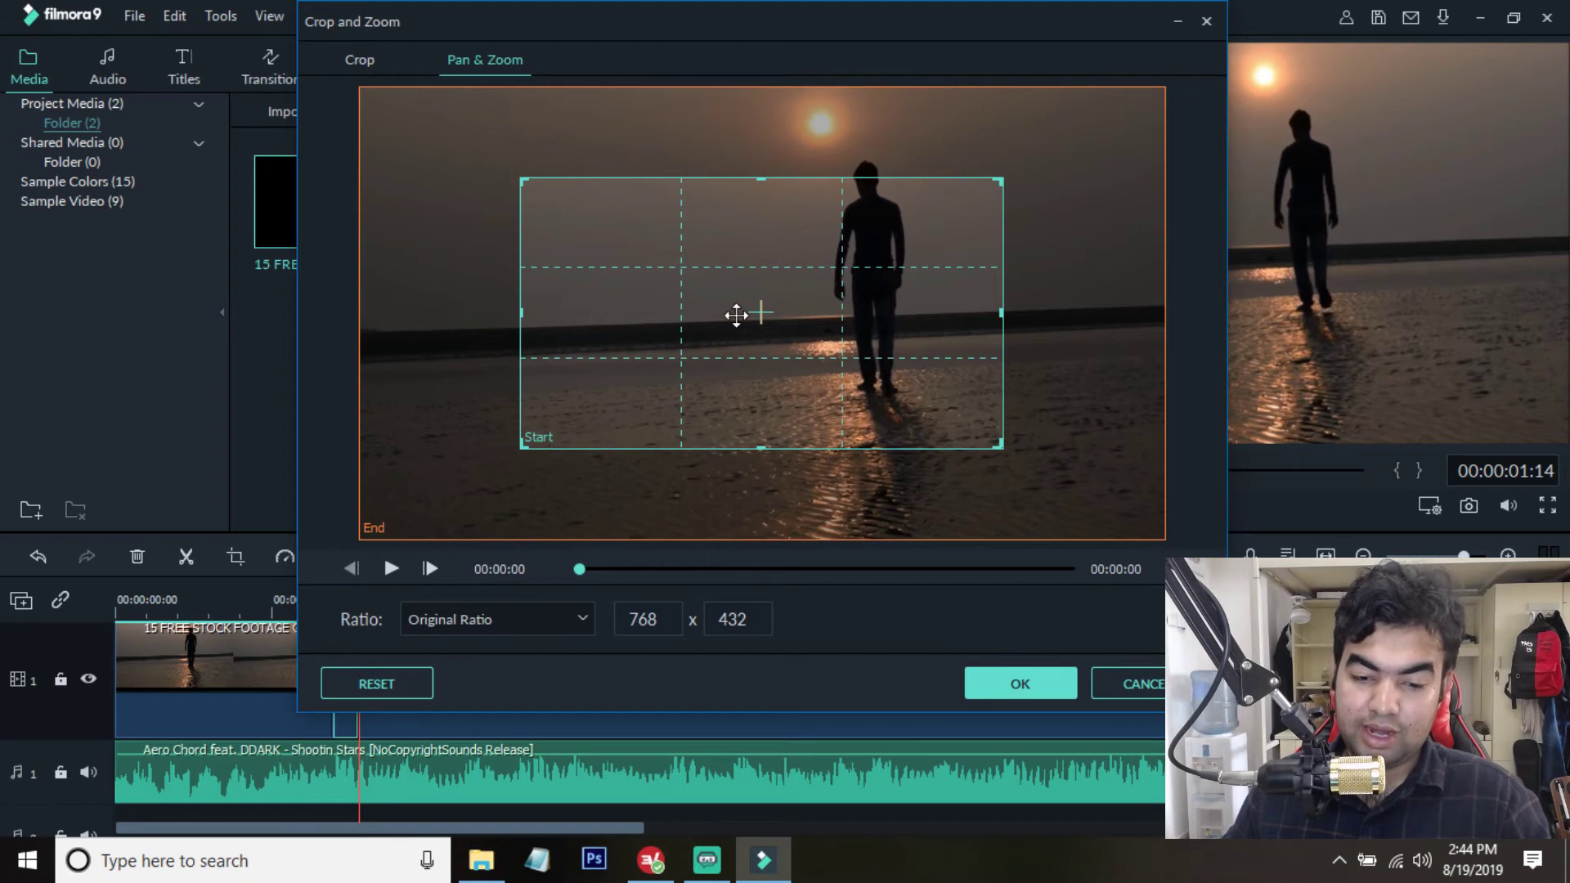
left_click(391, 567)
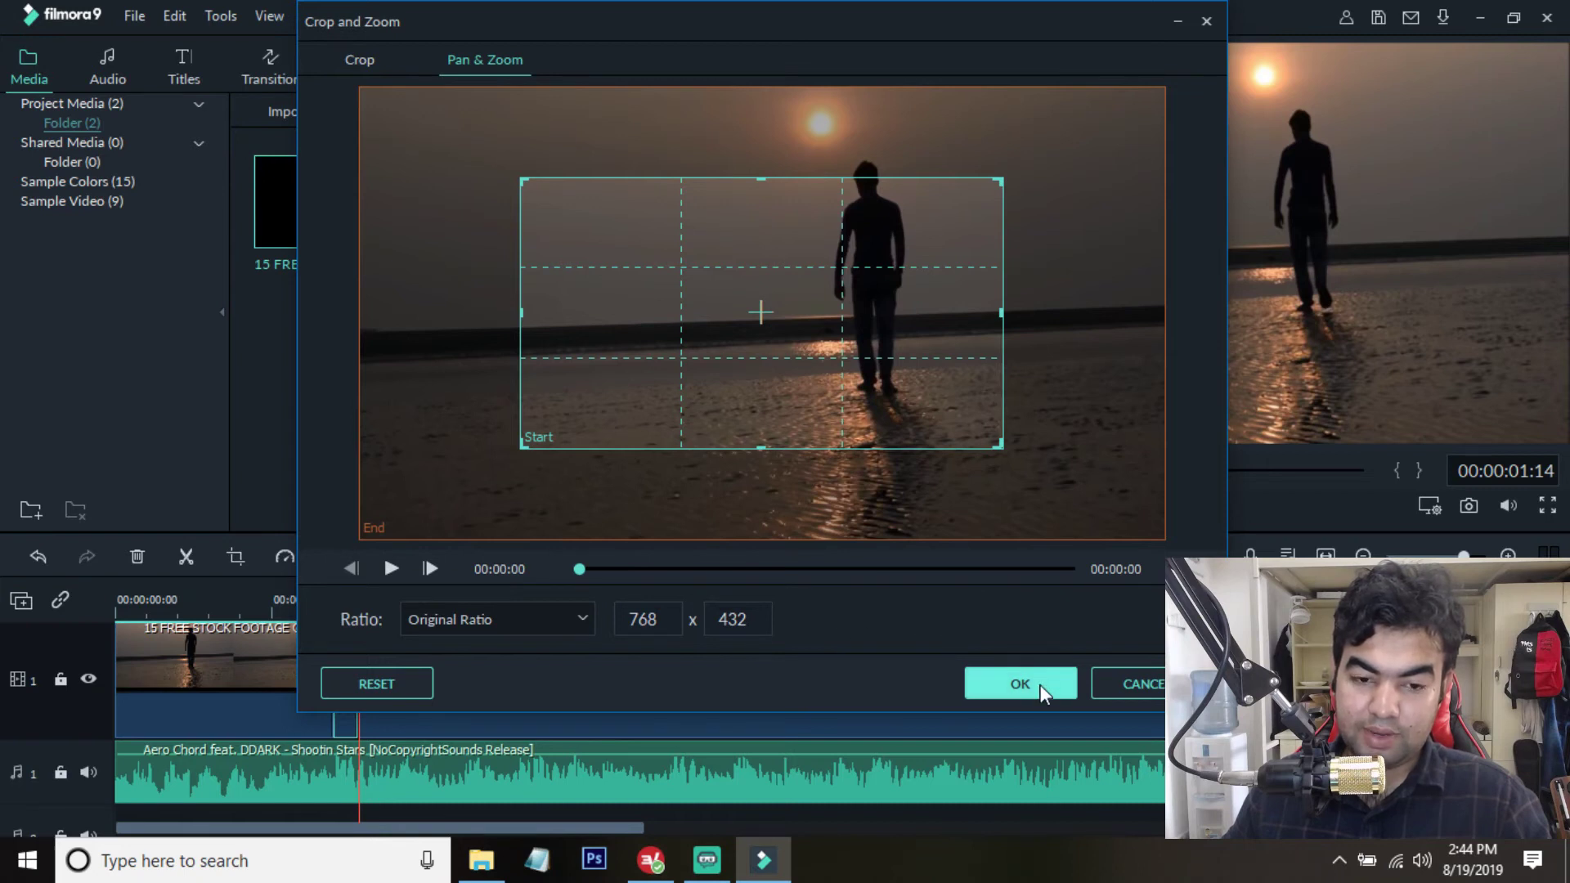
mouse_move(953, 414)
left_mouse_down()
mouse_move(942, 371)
mouse_move(957, 414)
left_mouse_up()
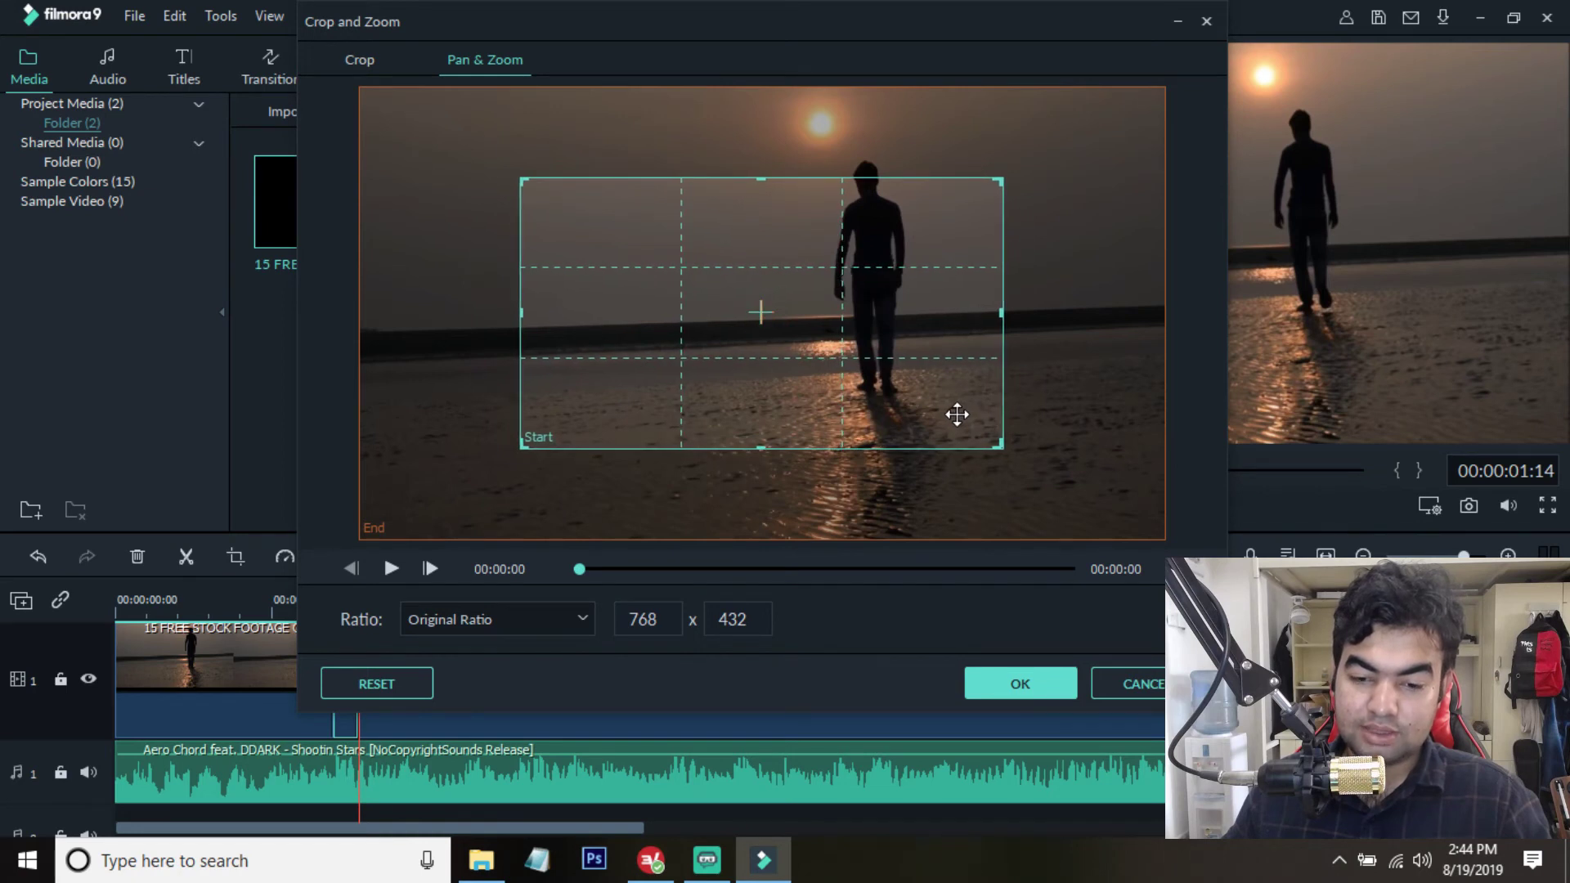
left_click(1050, 691)
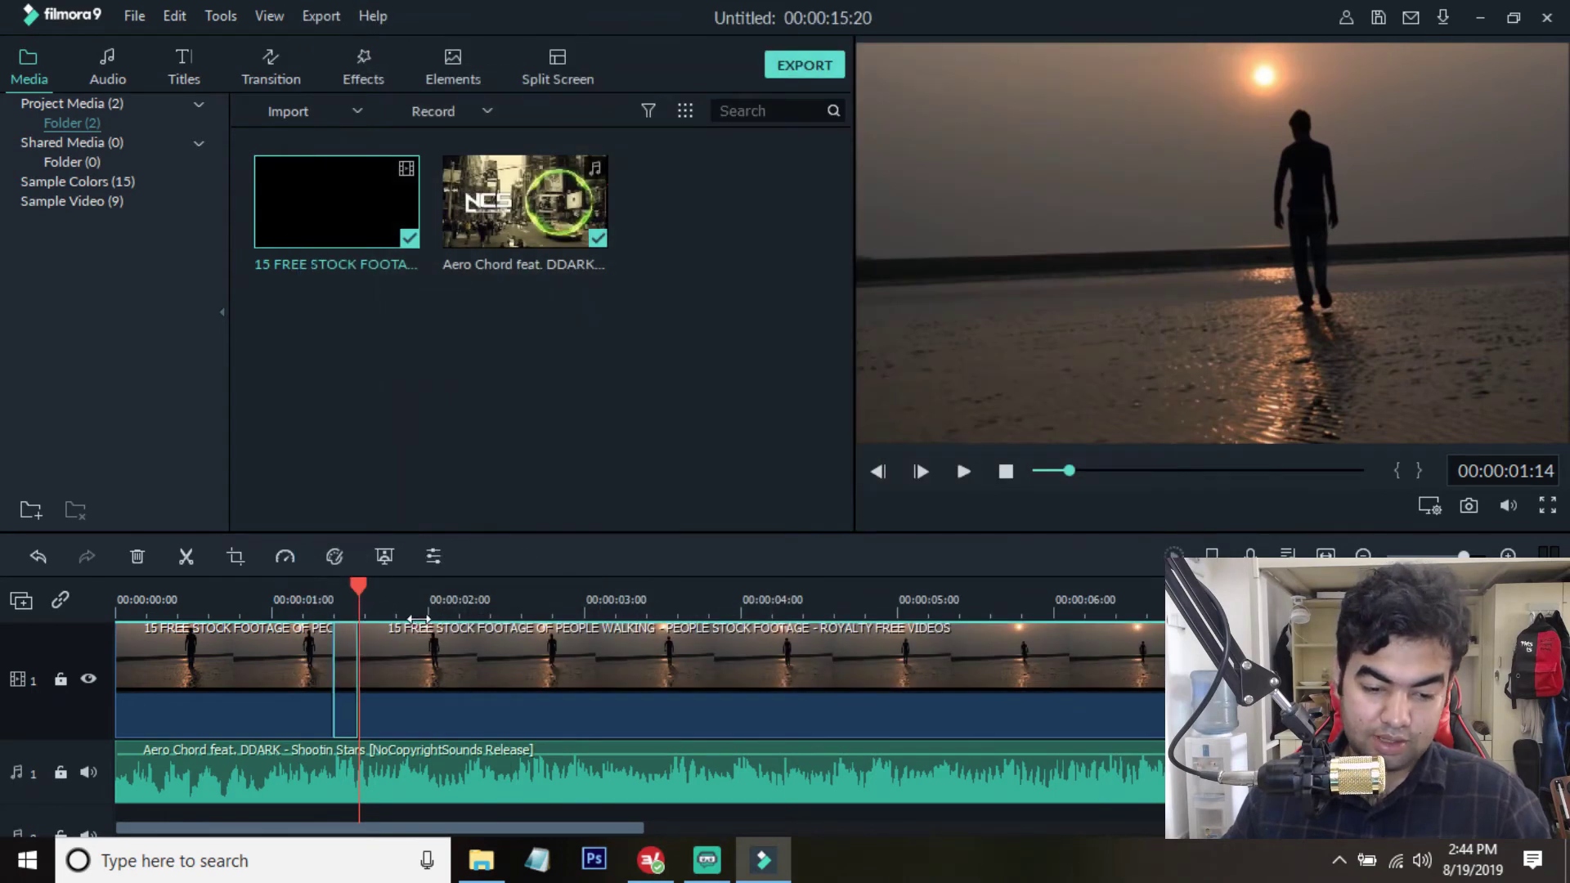
- Split the footage at the 00:00:01:20 and 00:00:02:00 beats and select the short clip between
left_click_drag(359, 582, 399, 586)
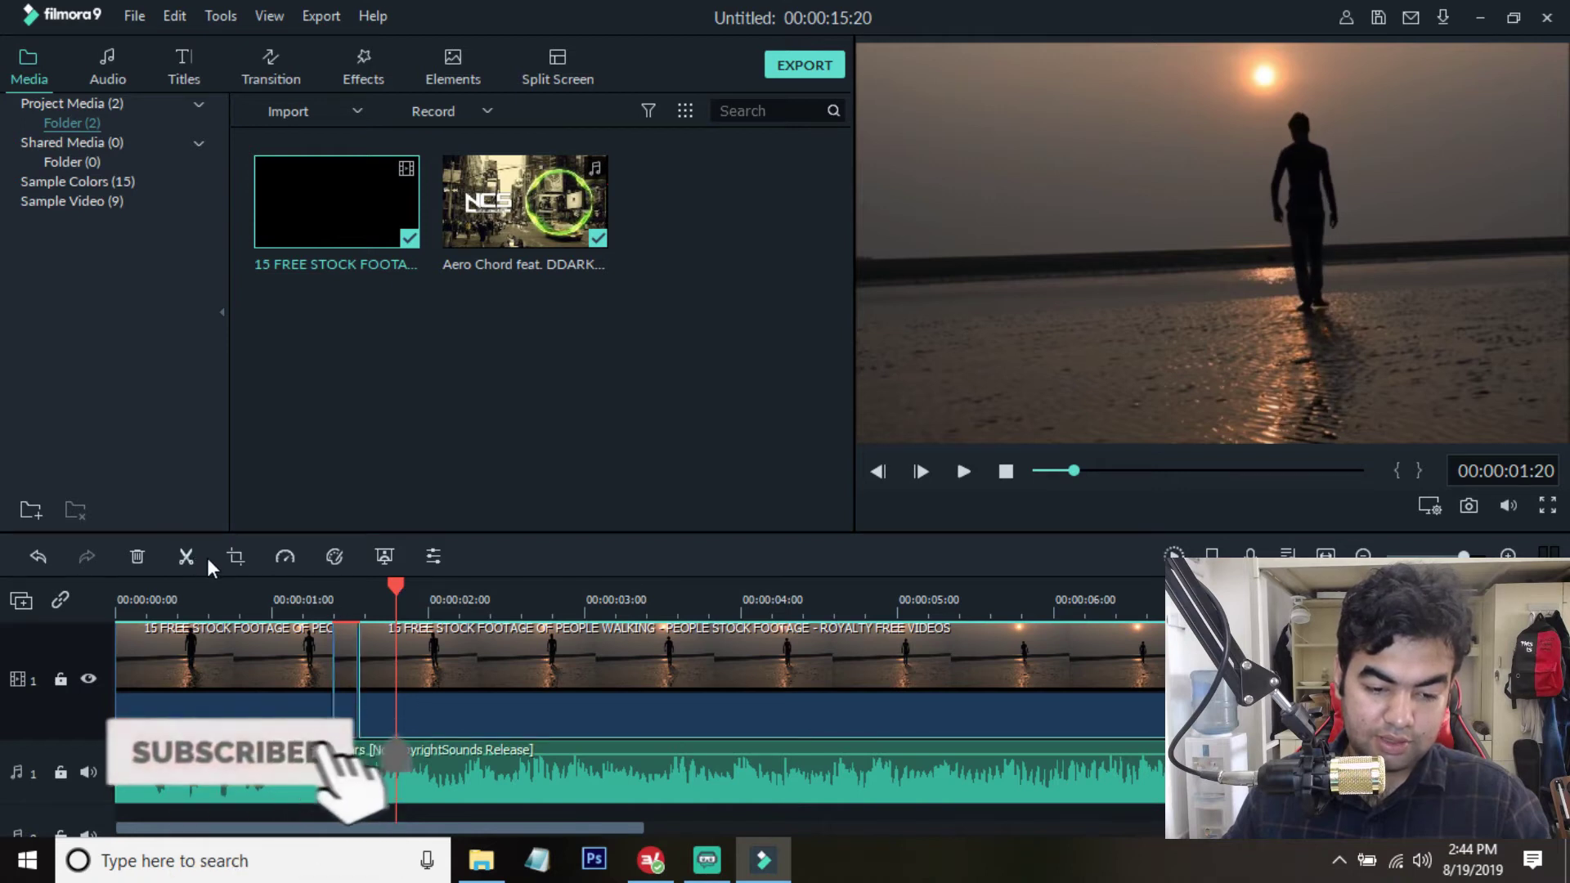
left_click(394, 584)
left_click_drag(394, 584, 434, 592)
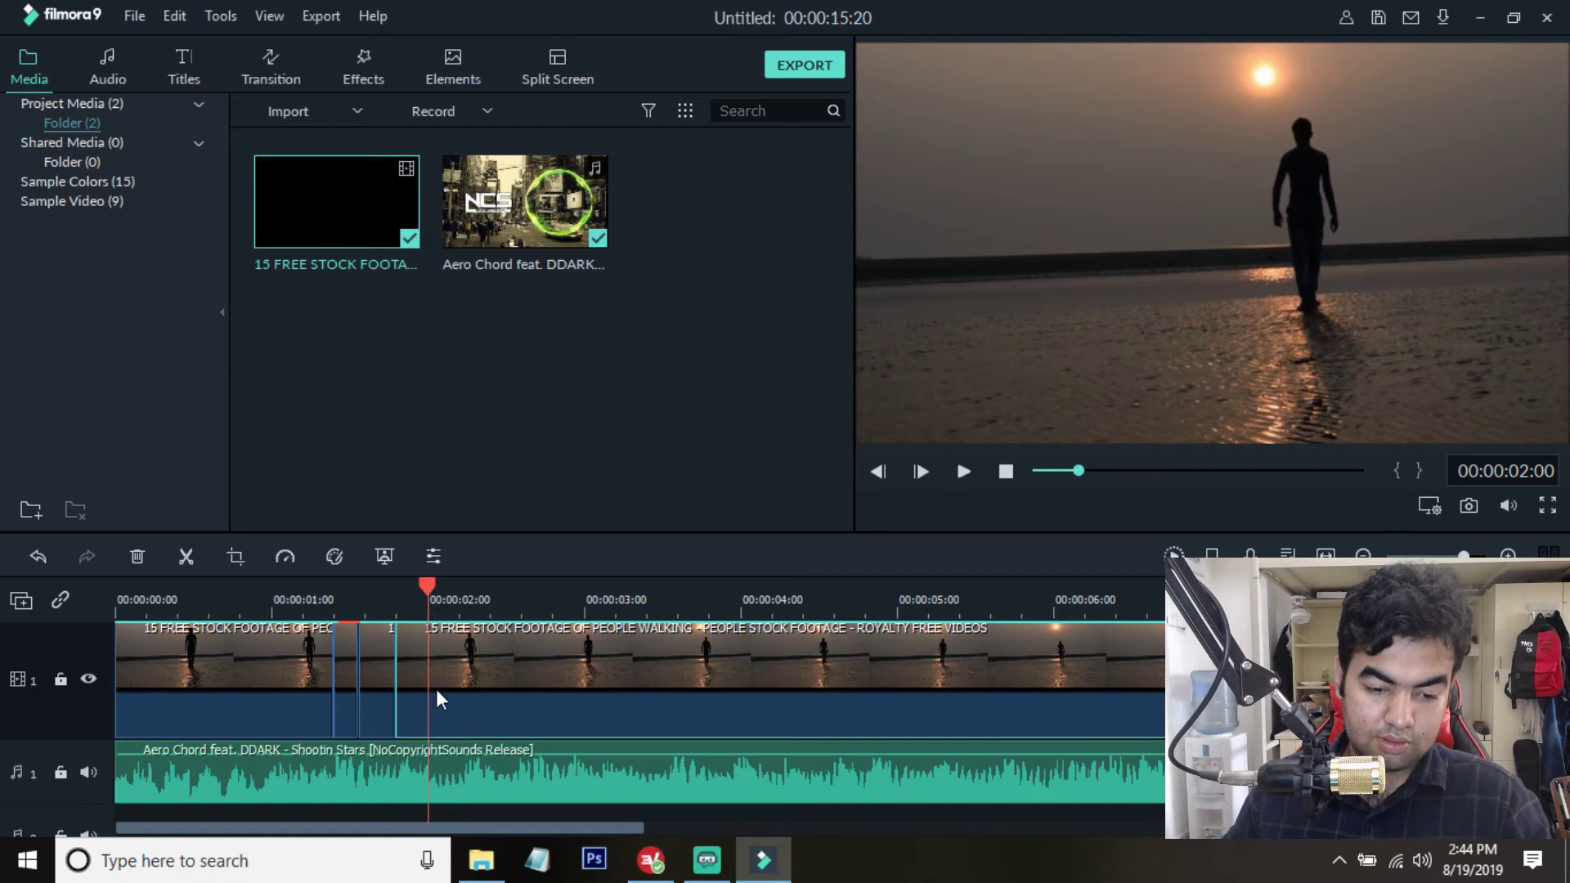
left_click(185, 560)
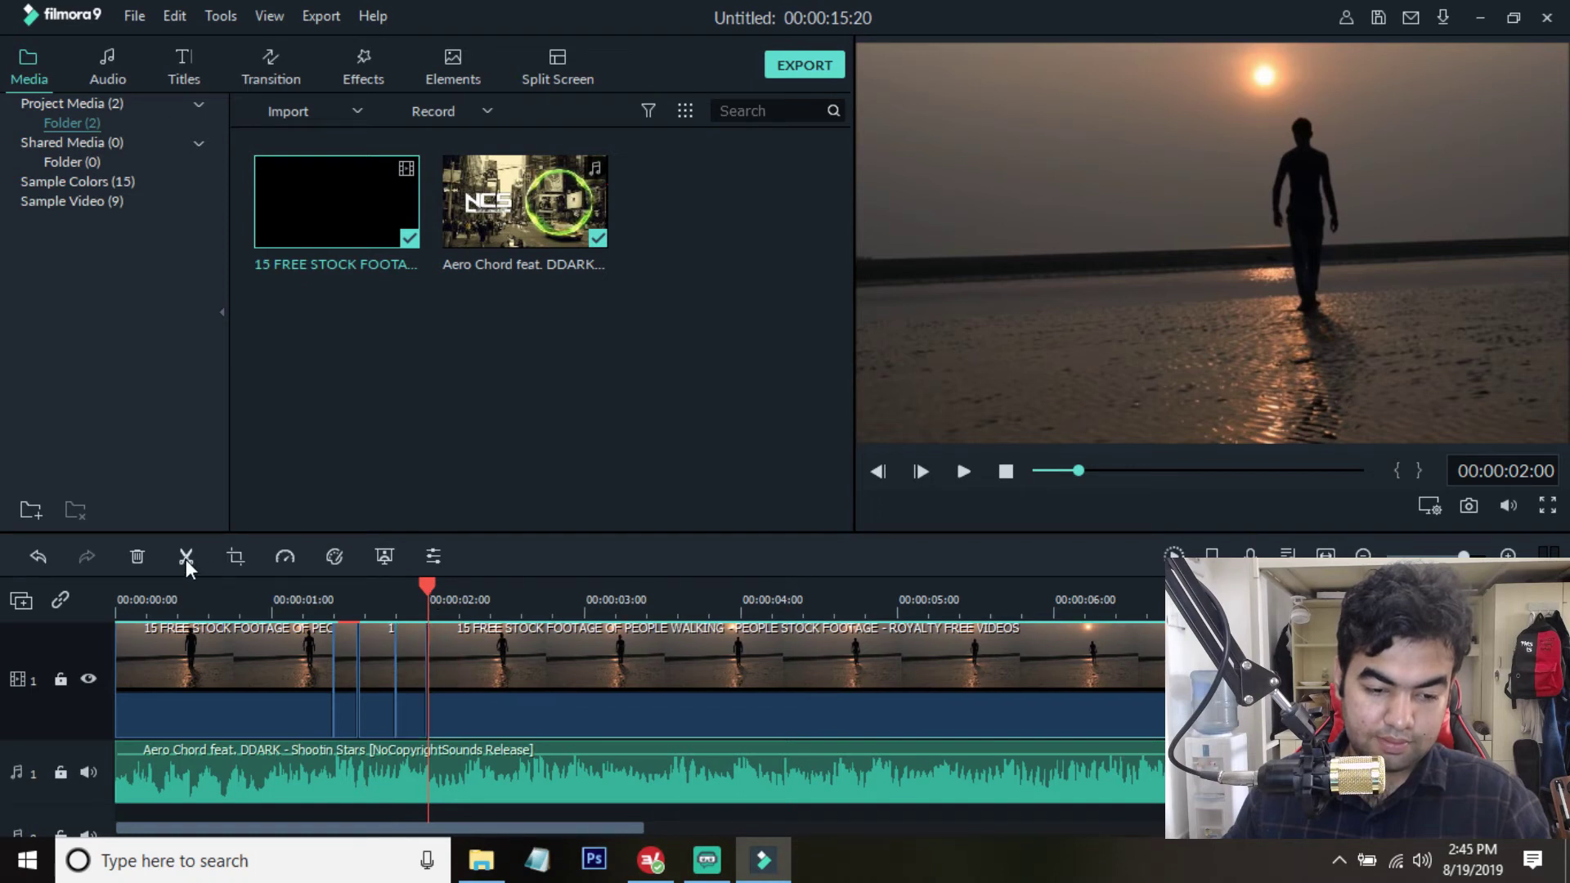
left_click(415, 670)
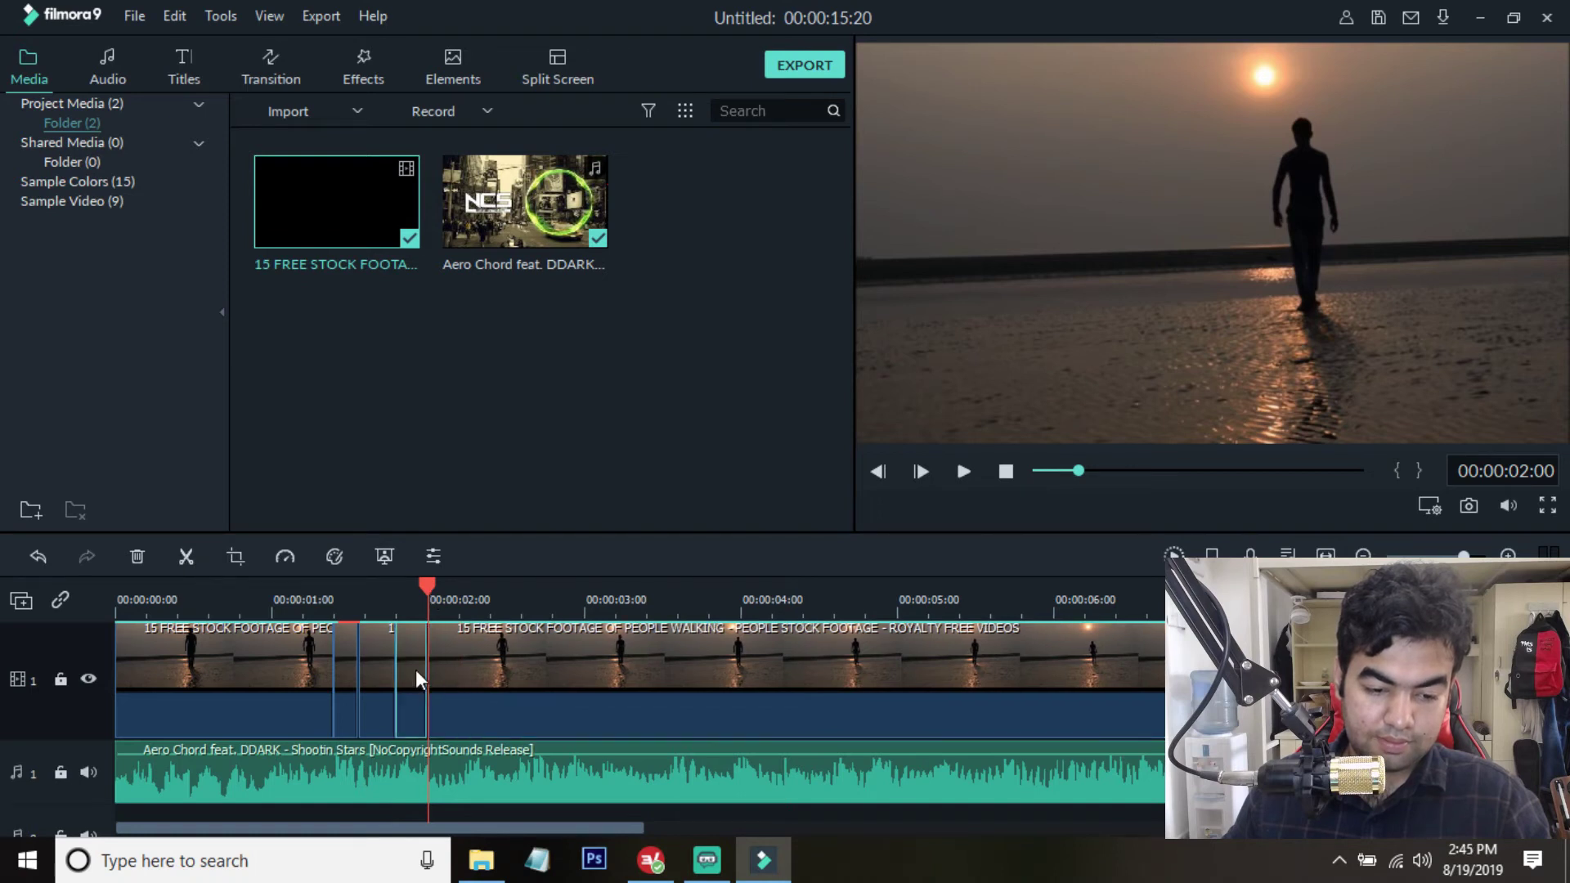
- Give the short clip a Pan & Zoom with Start and End swapped for a punch-in
left_click(237, 561)
left_click(500, 75)
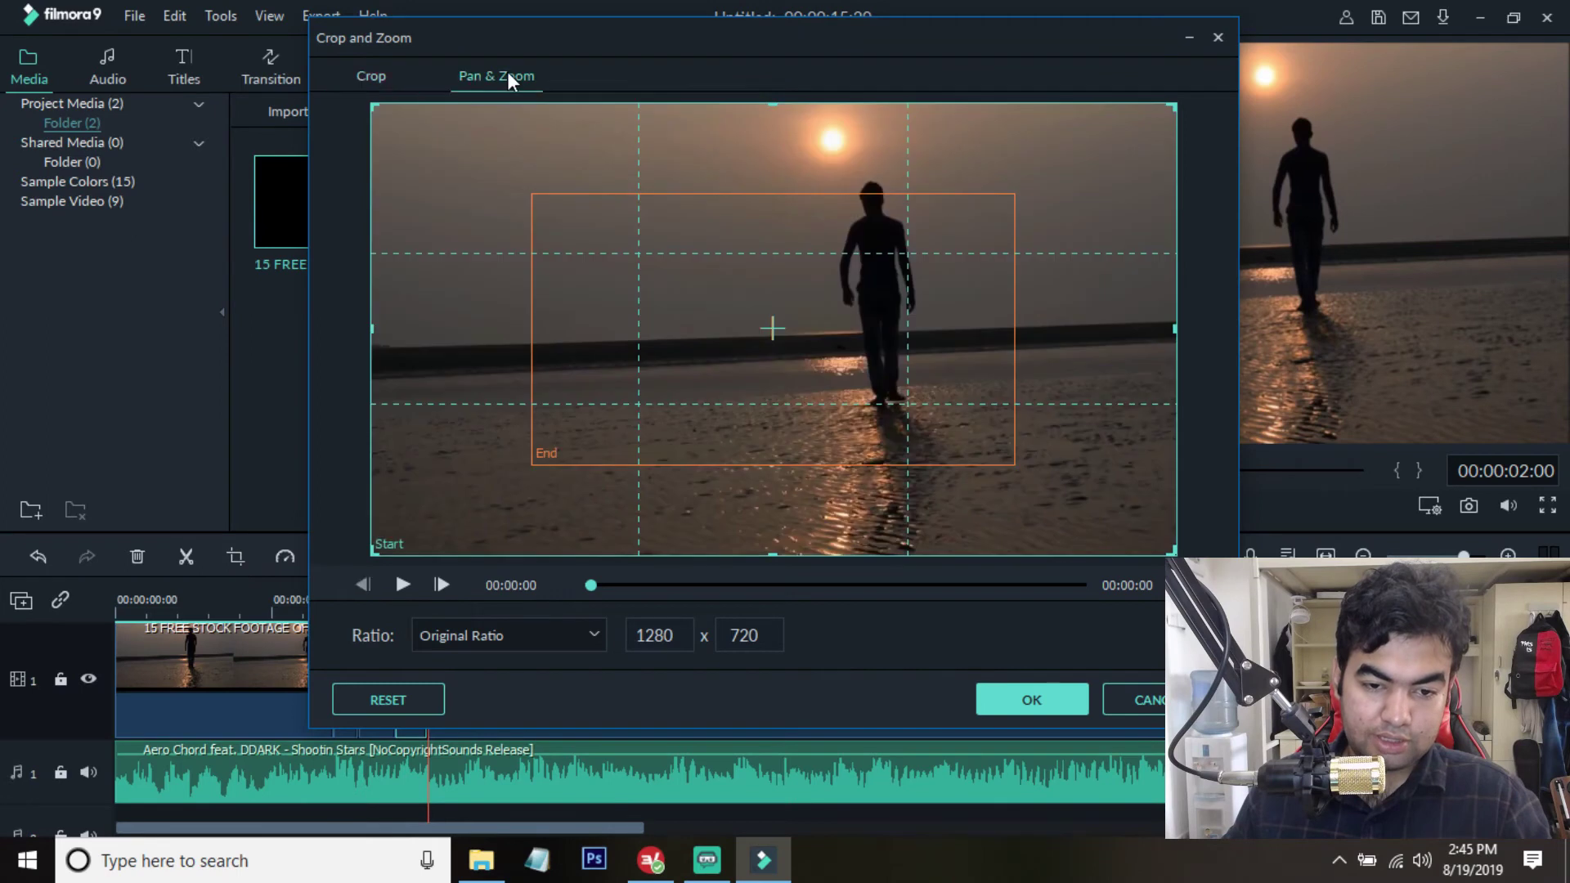
left_click(896, 460)
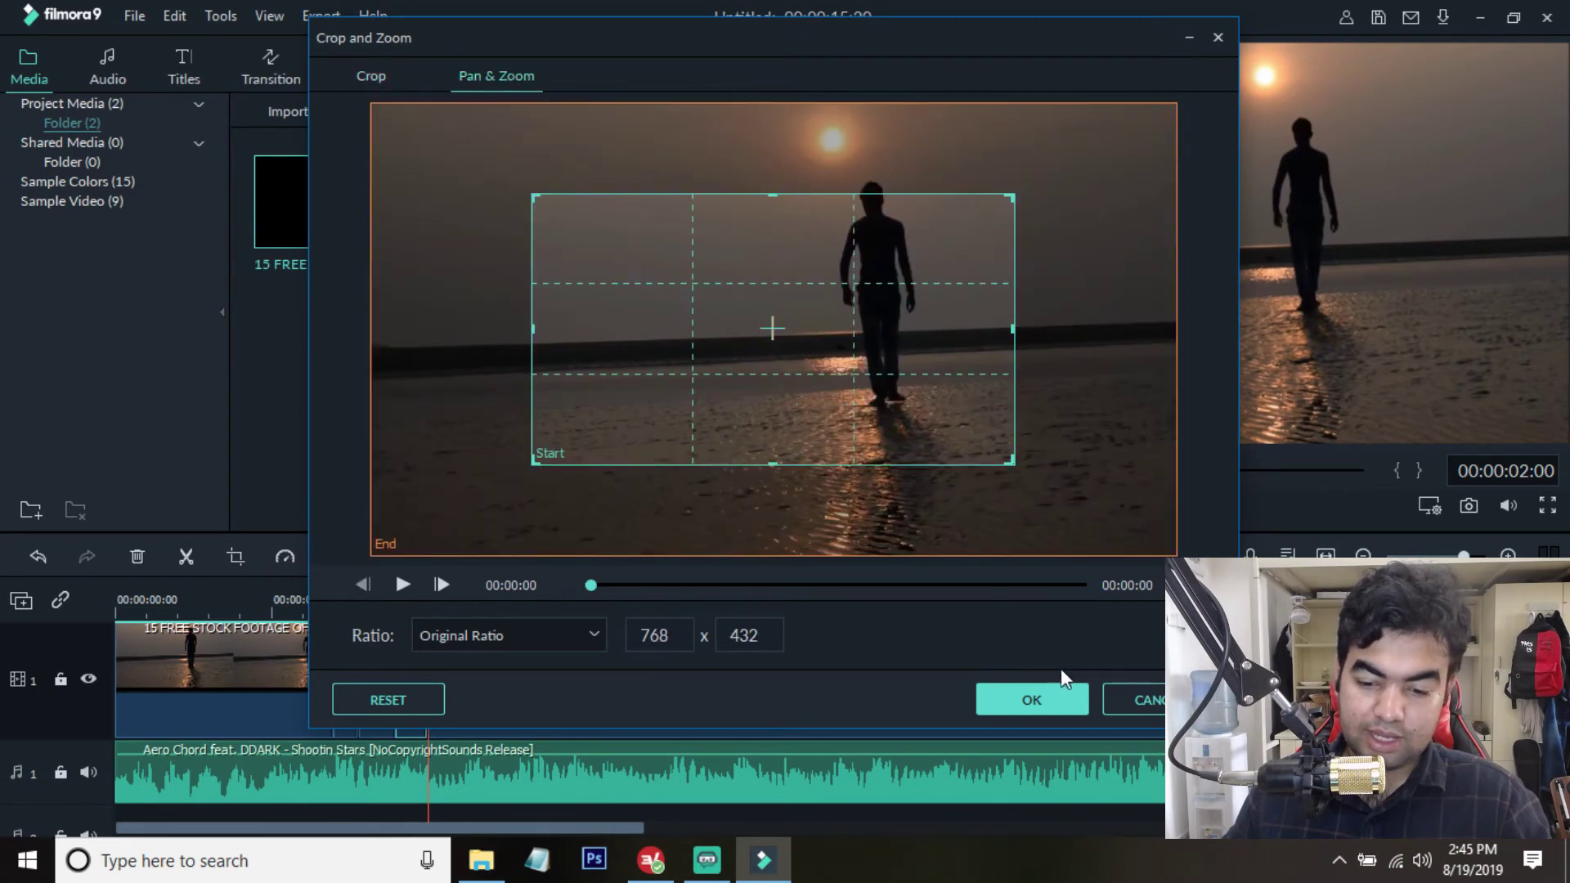
left_click(1059, 701)
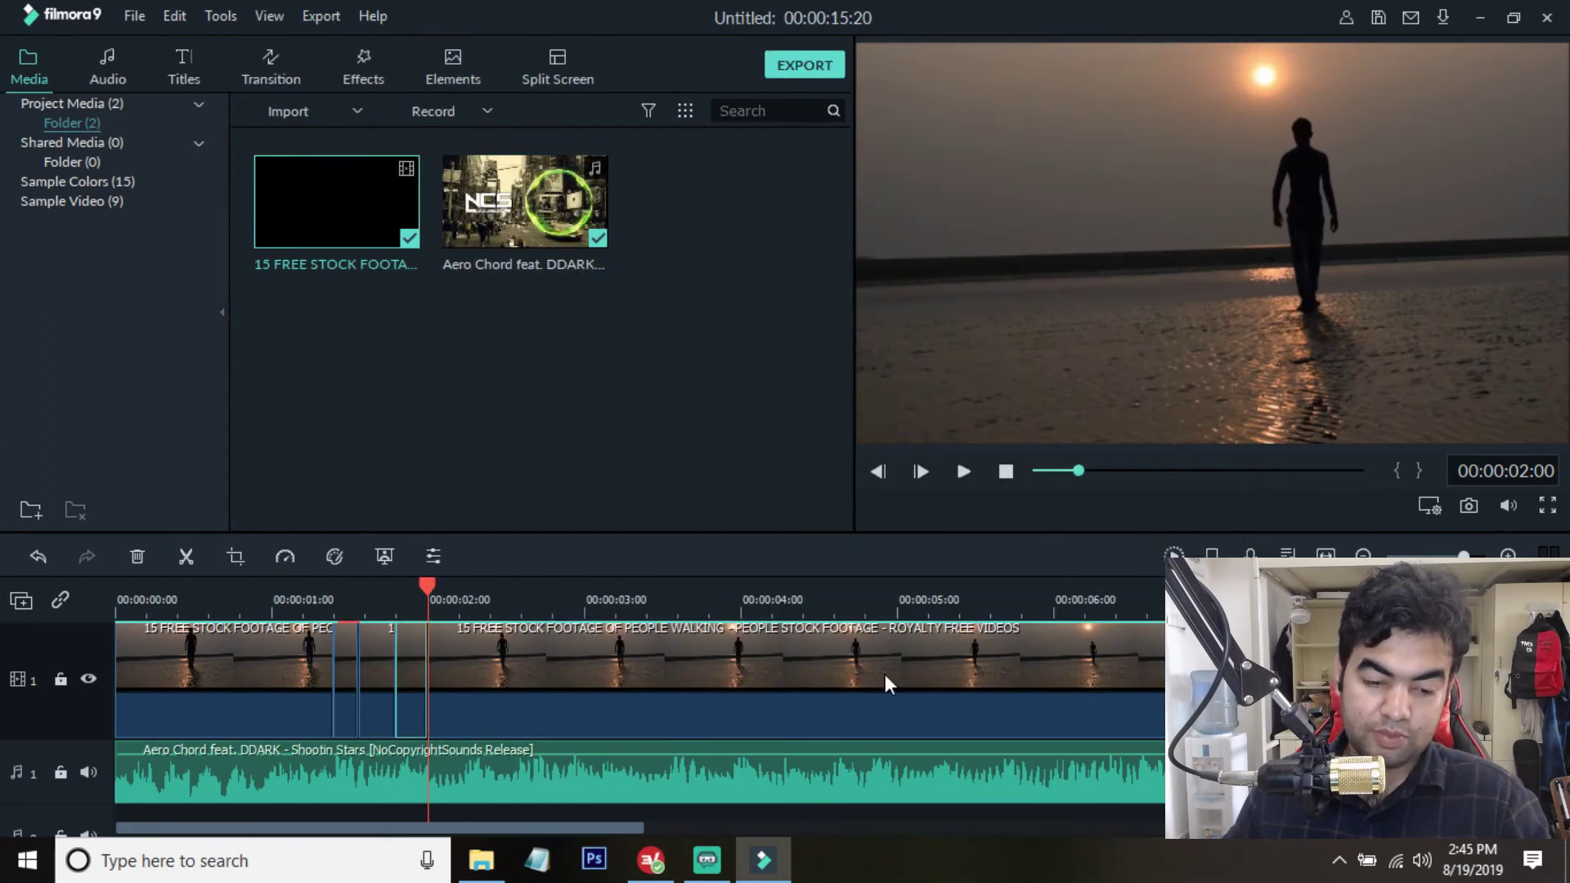
left_click(486, 587)
- Split off a short clip ending at 00:00:02:10 and apply the swapped Pan & Zoom punch-in
left_click(466, 591)
left_click(517, 679)
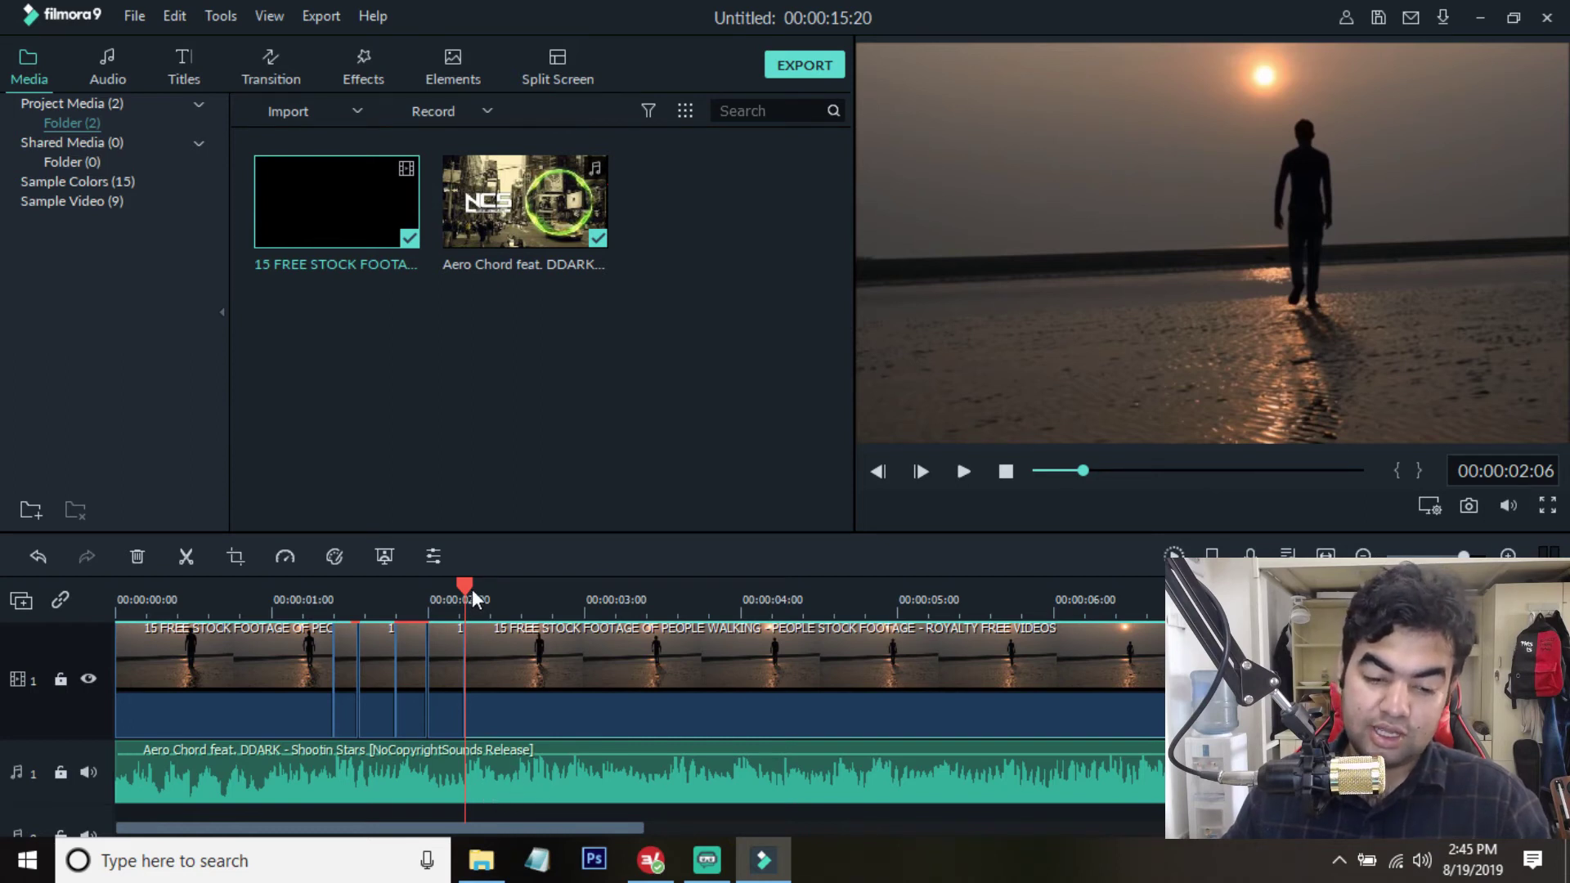
left_click_drag(464, 583, 494, 587)
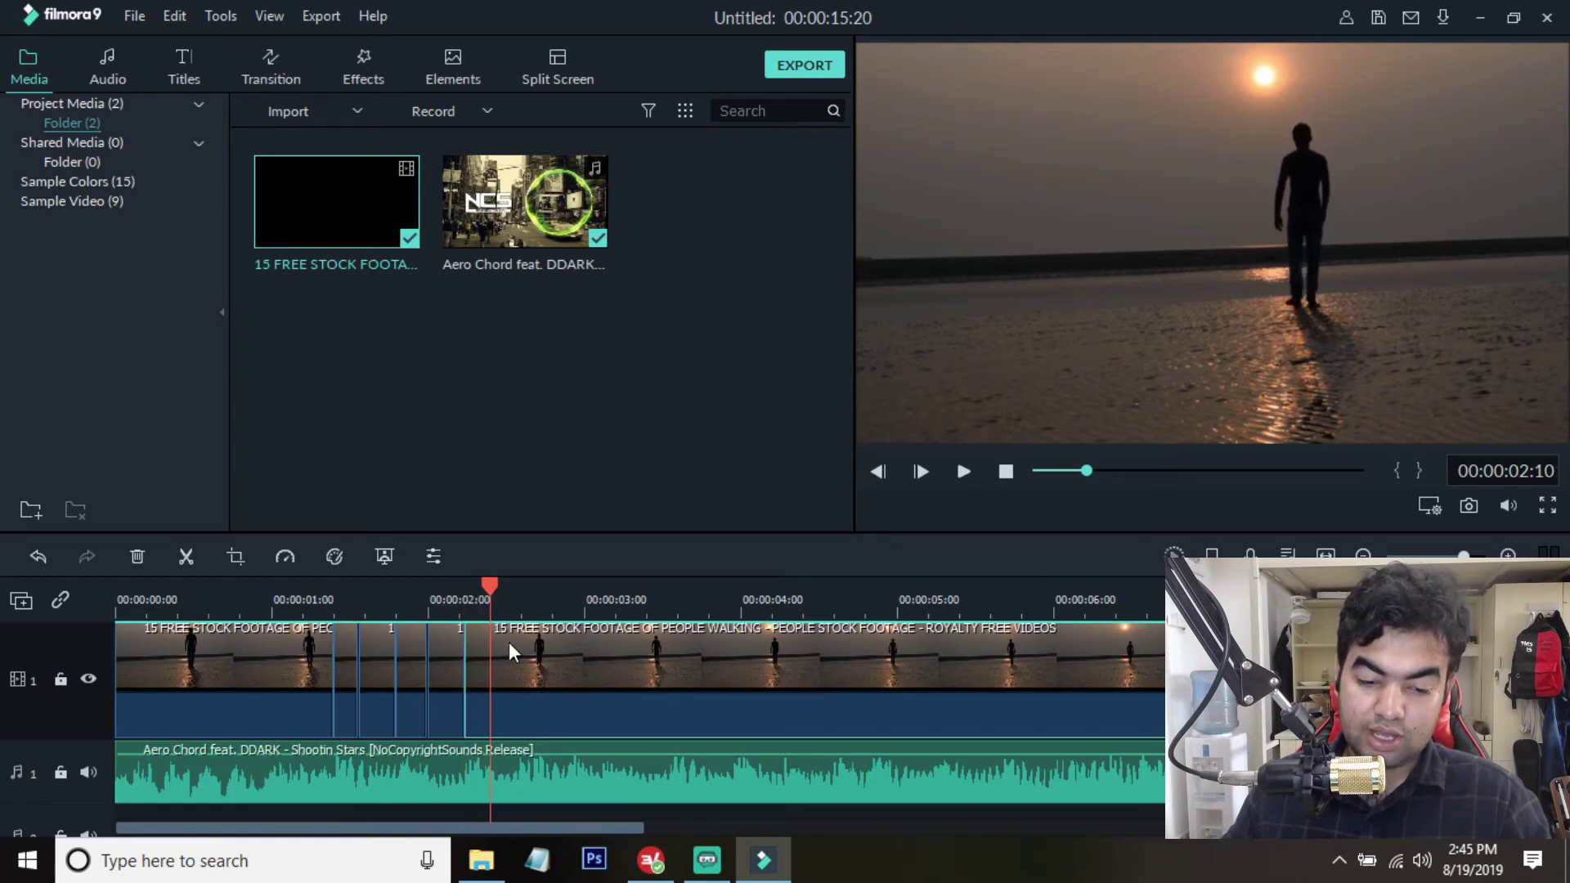
left_click(184, 557)
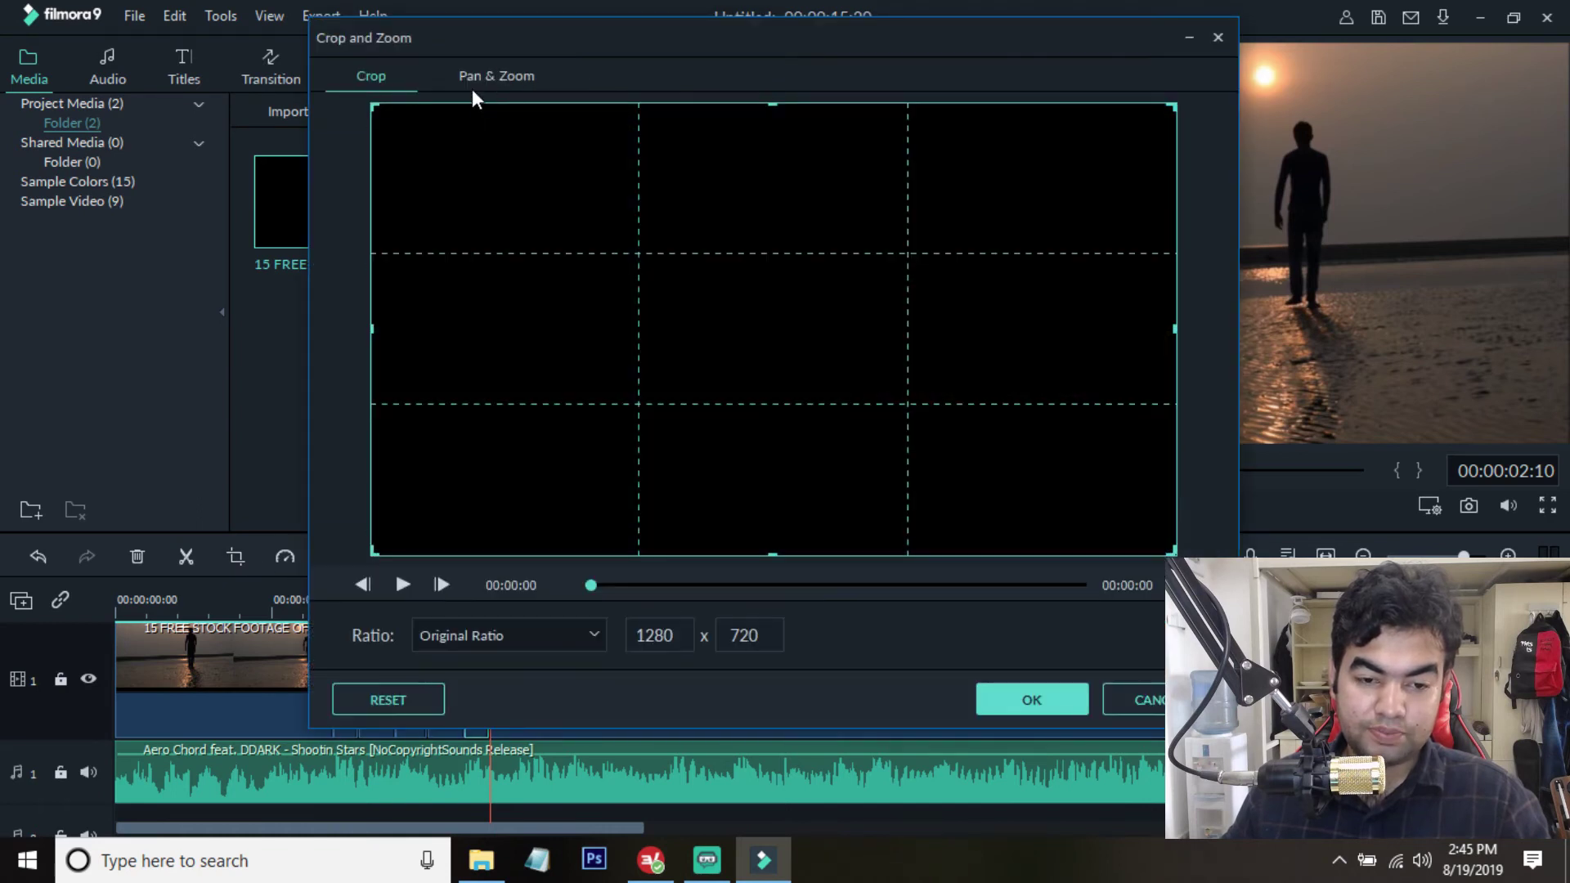
left_click(478, 81)
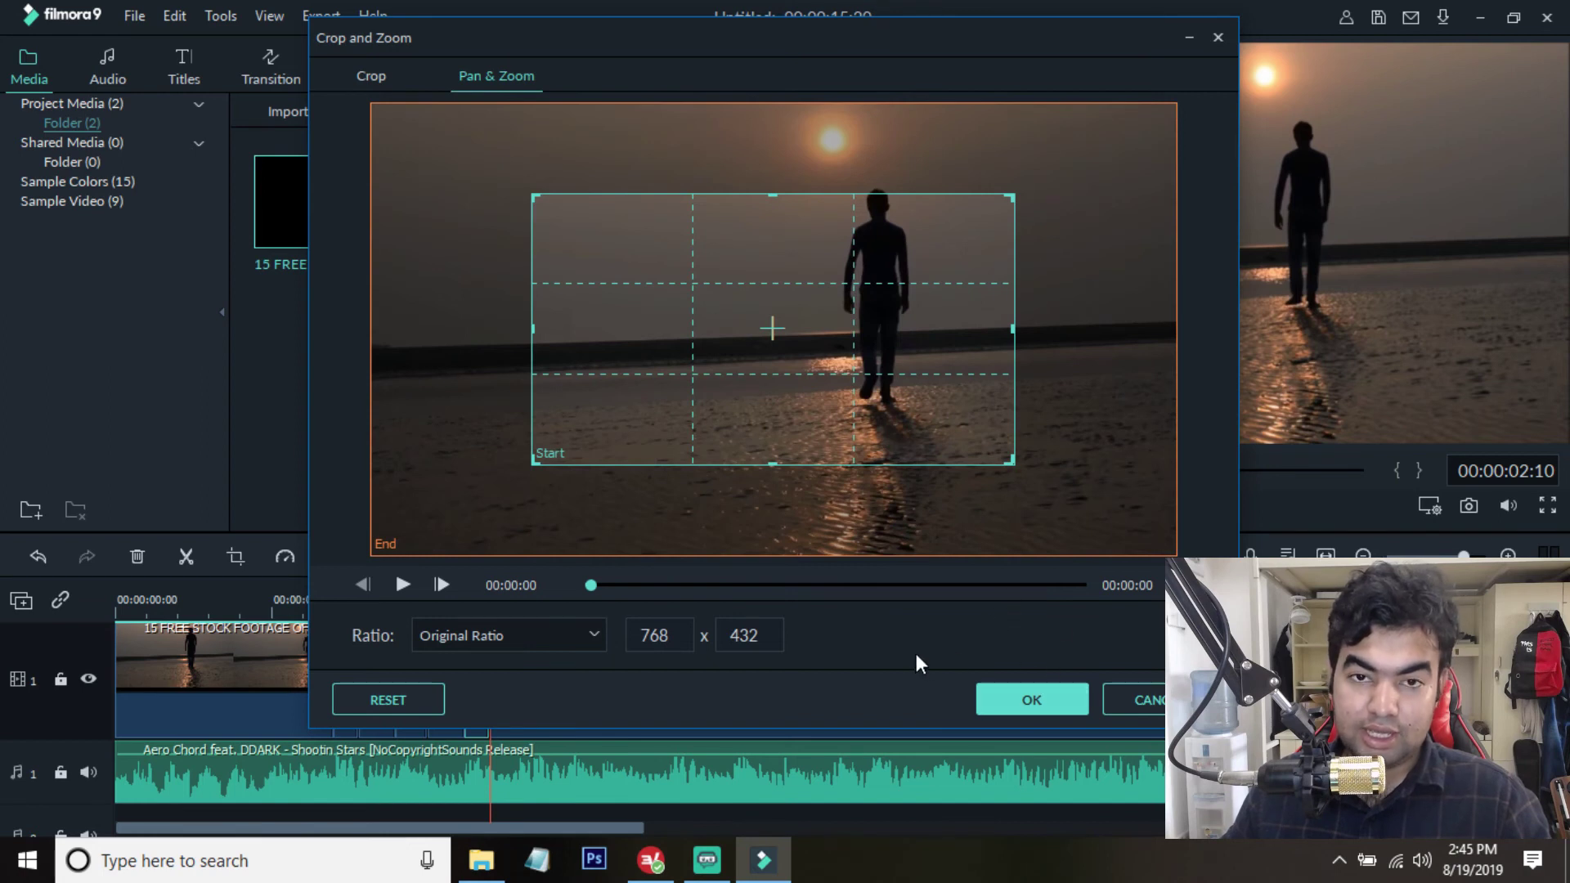
left_click(1018, 700)
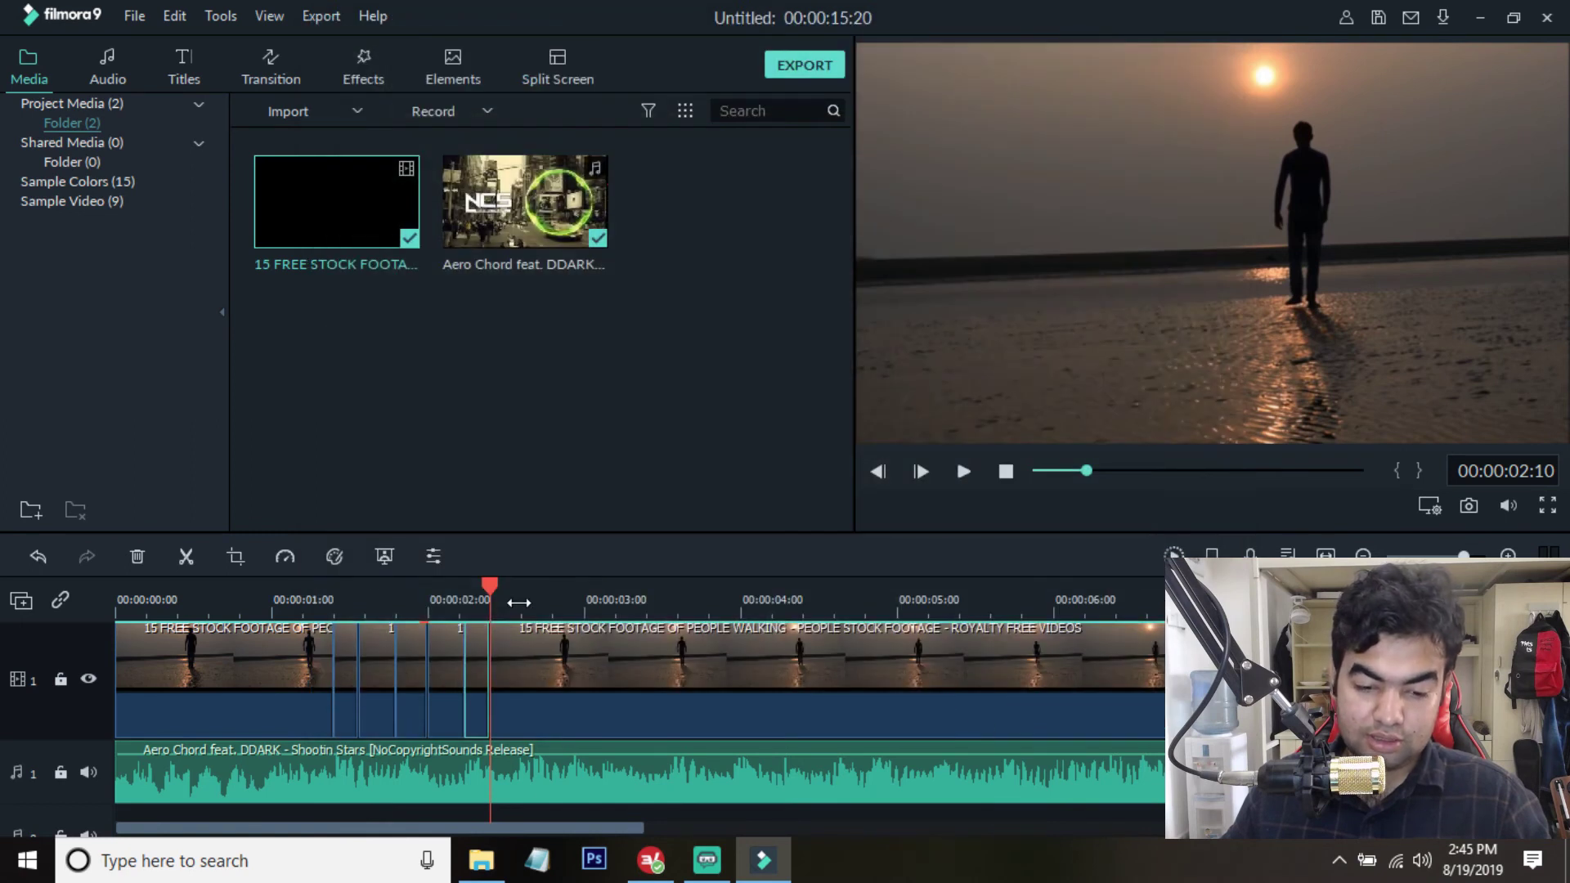
- Split the long clip at 00:00:02:14 and again at 00:00:02:19
left_click(517, 601)
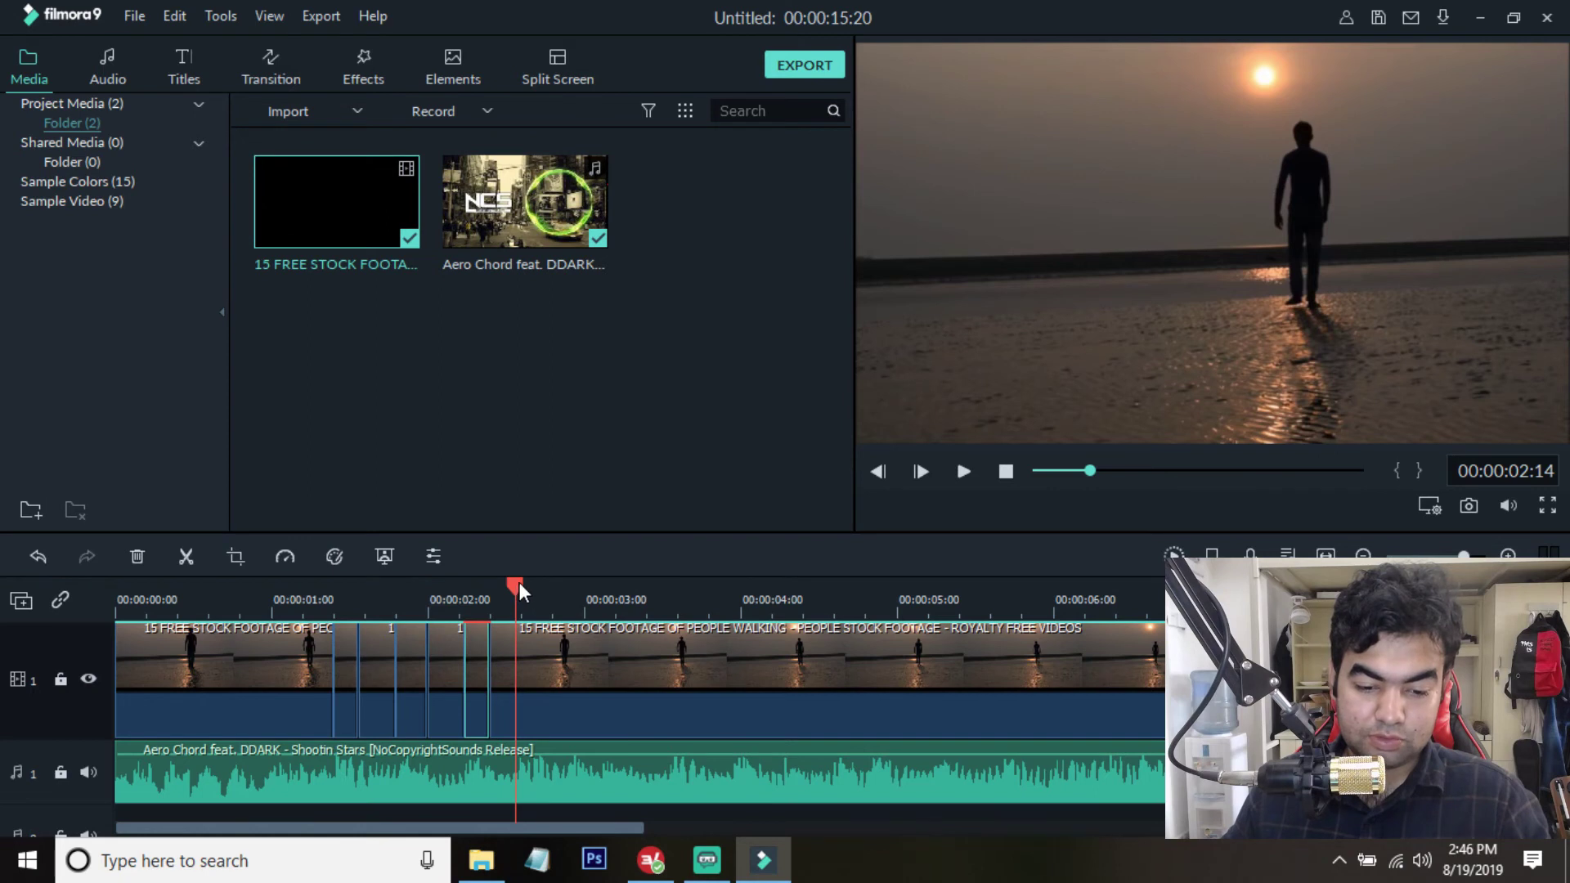
left_click(533, 684)
left_click(187, 556)
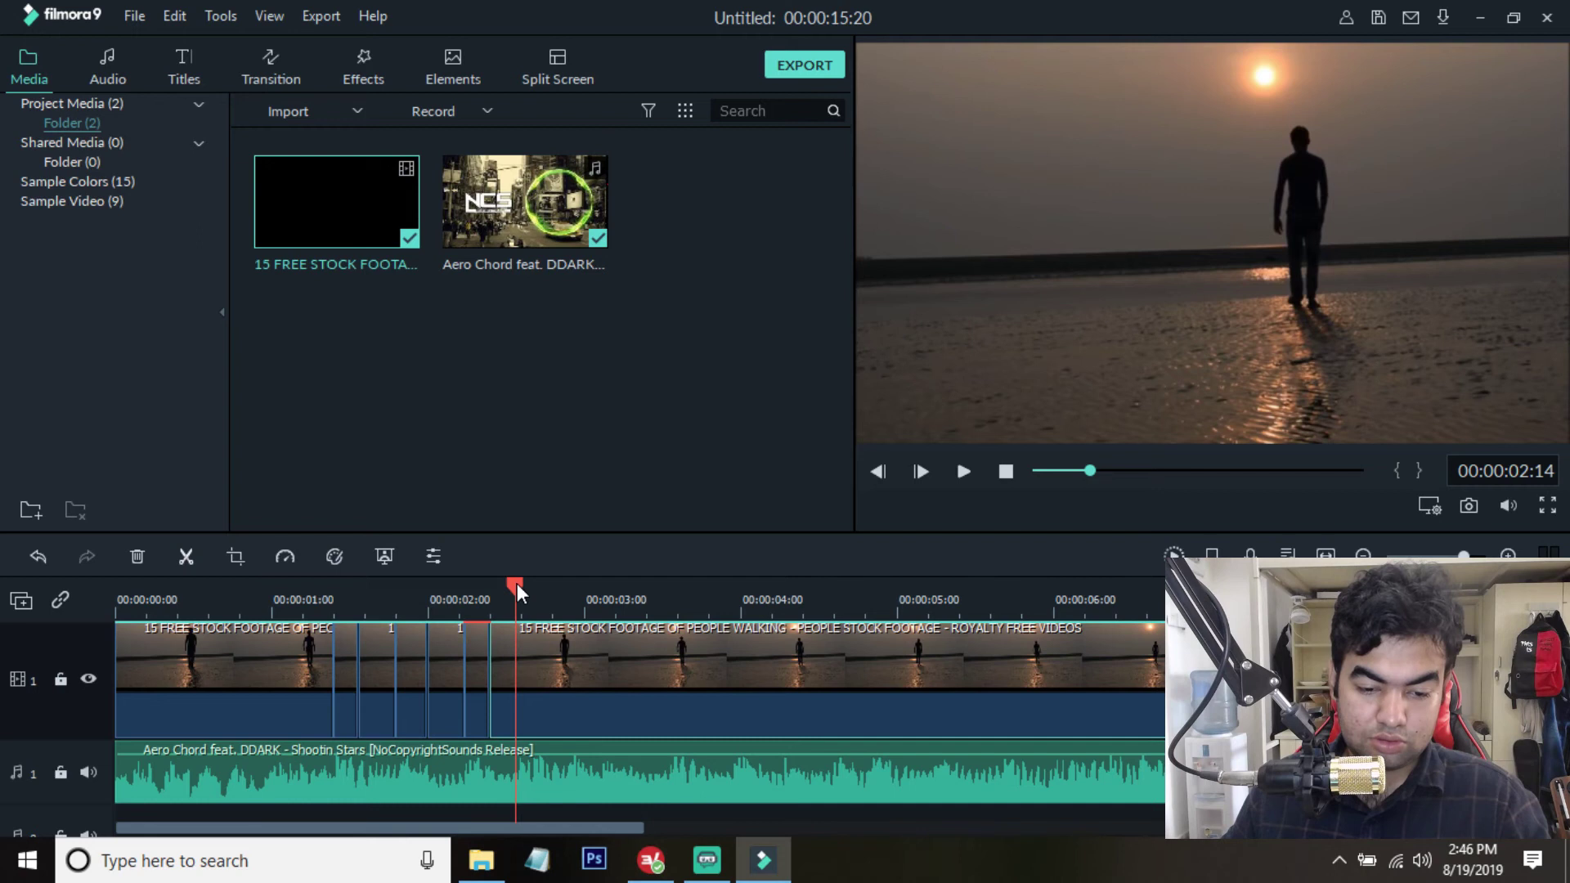
left_click_drag(517, 582, 552, 595)
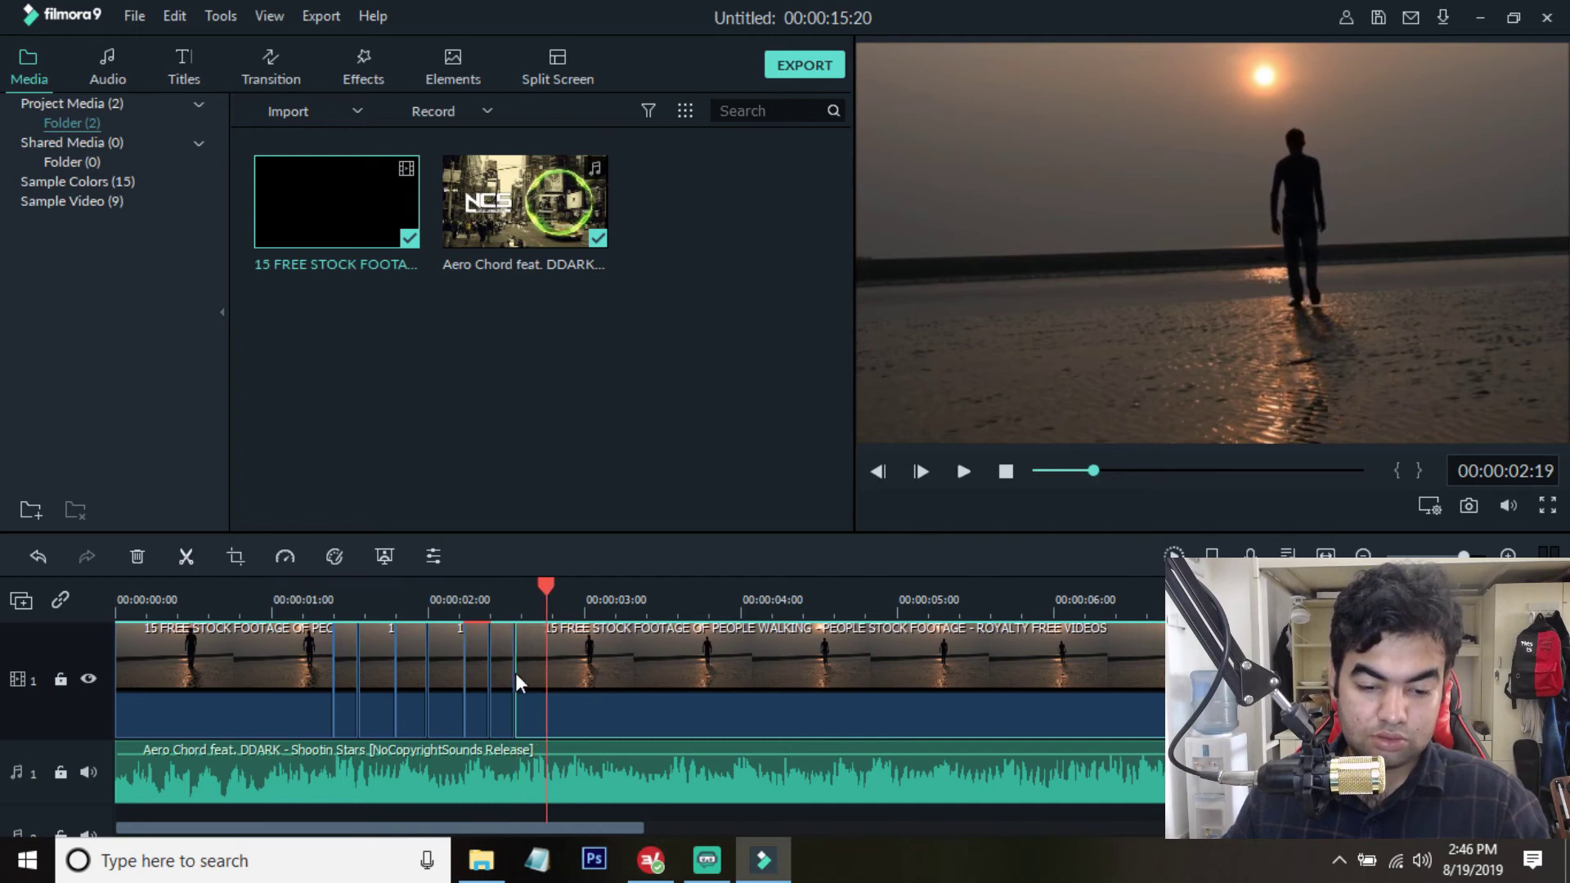
key("ctrl+b")
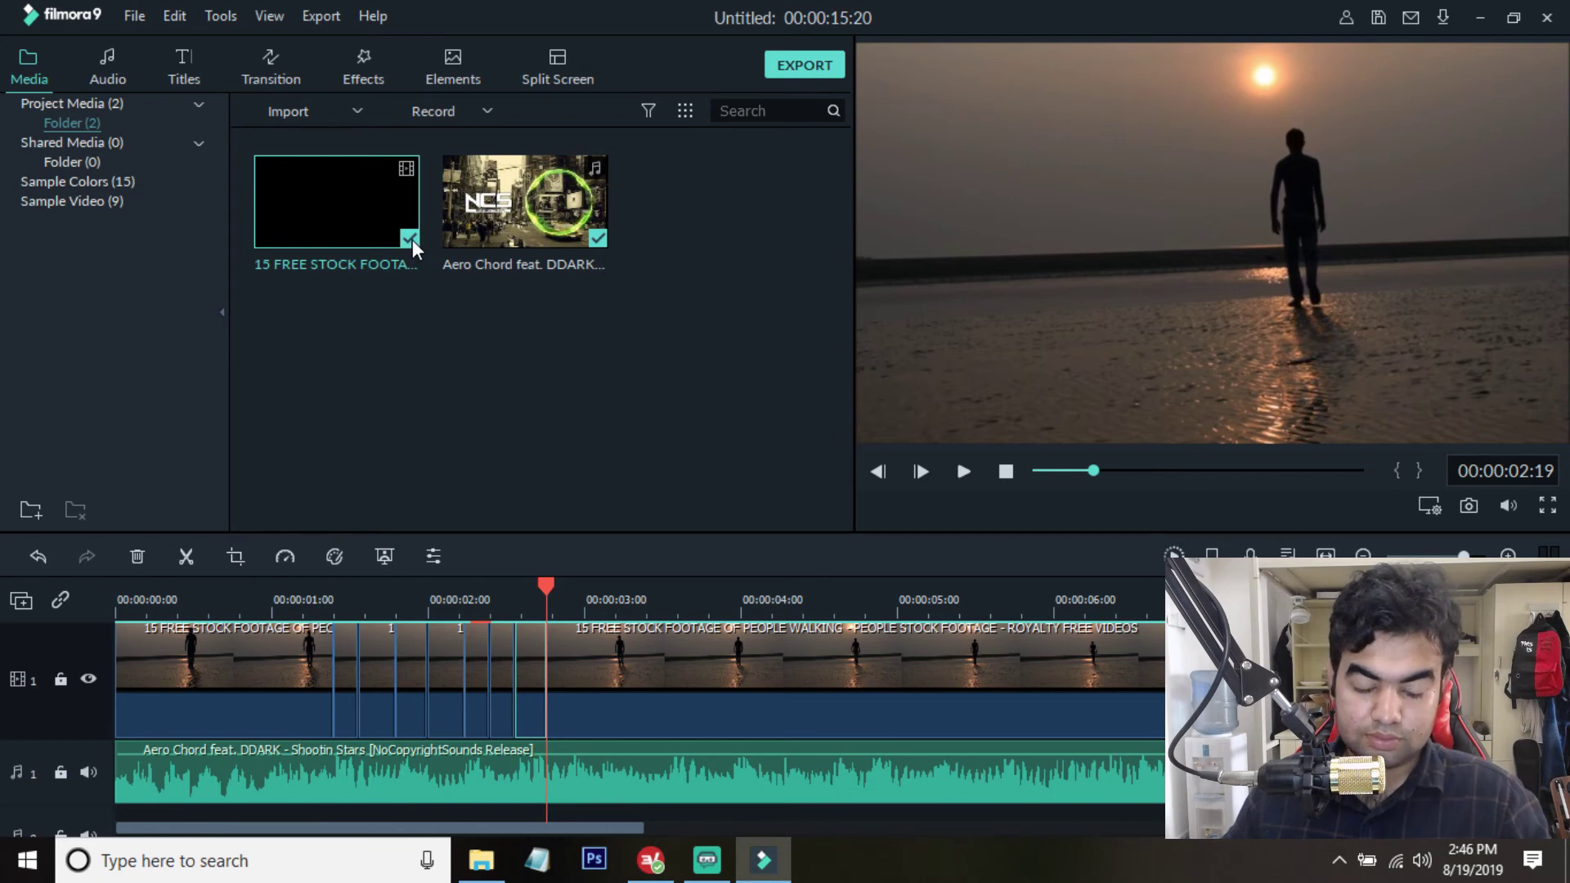
- Apply the swapped Pan & Zoom punch-in to the short clip through Alt+C
key("alt+c")
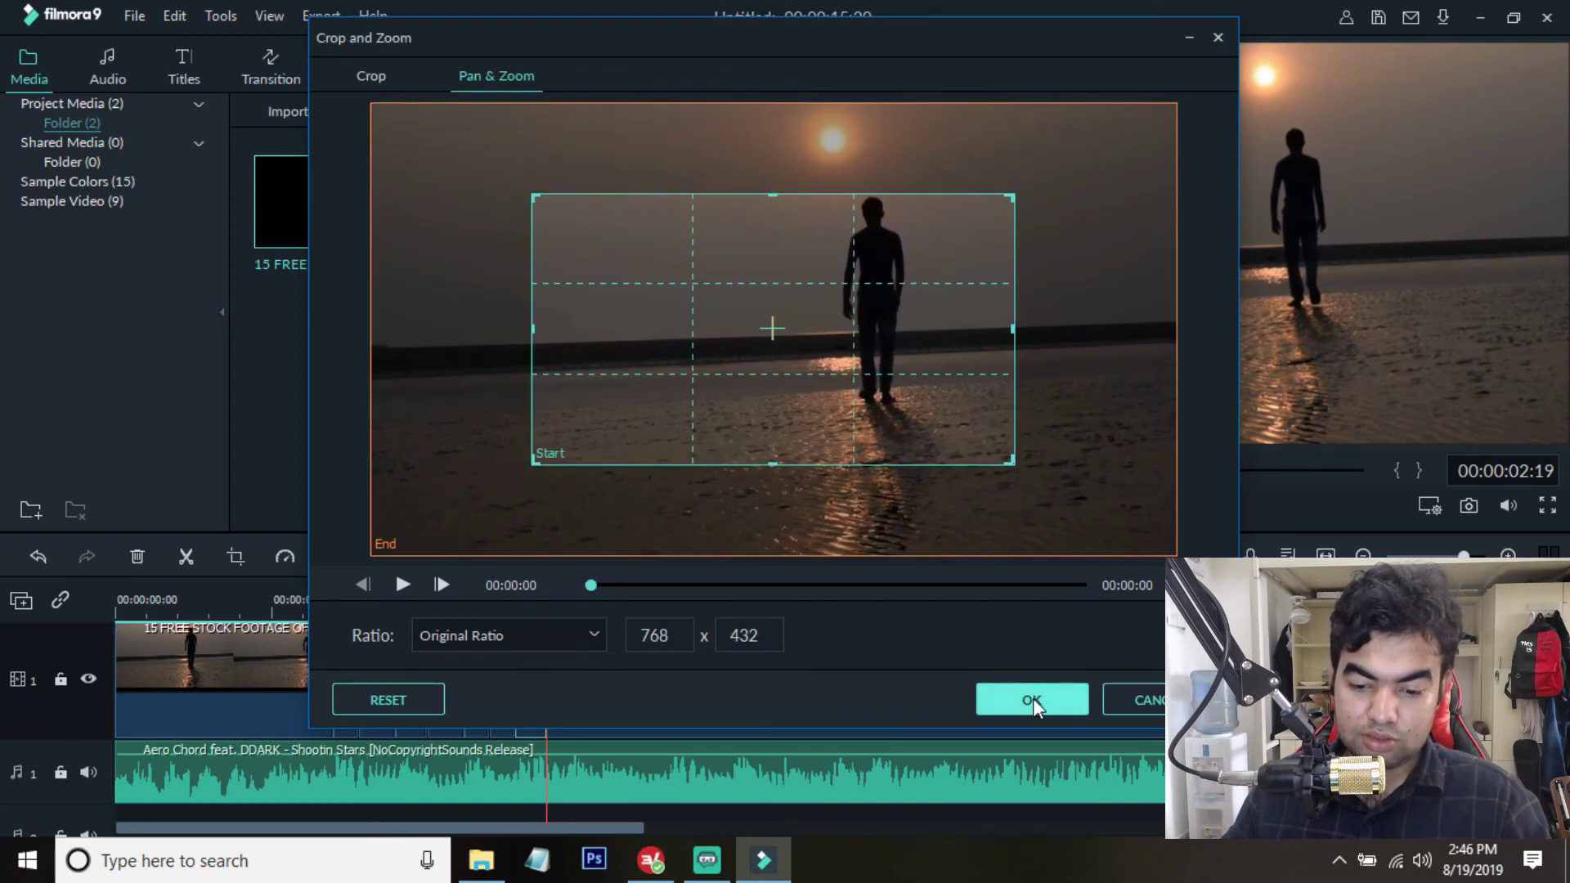
left_click(1033, 699)
left_click(171, 600)
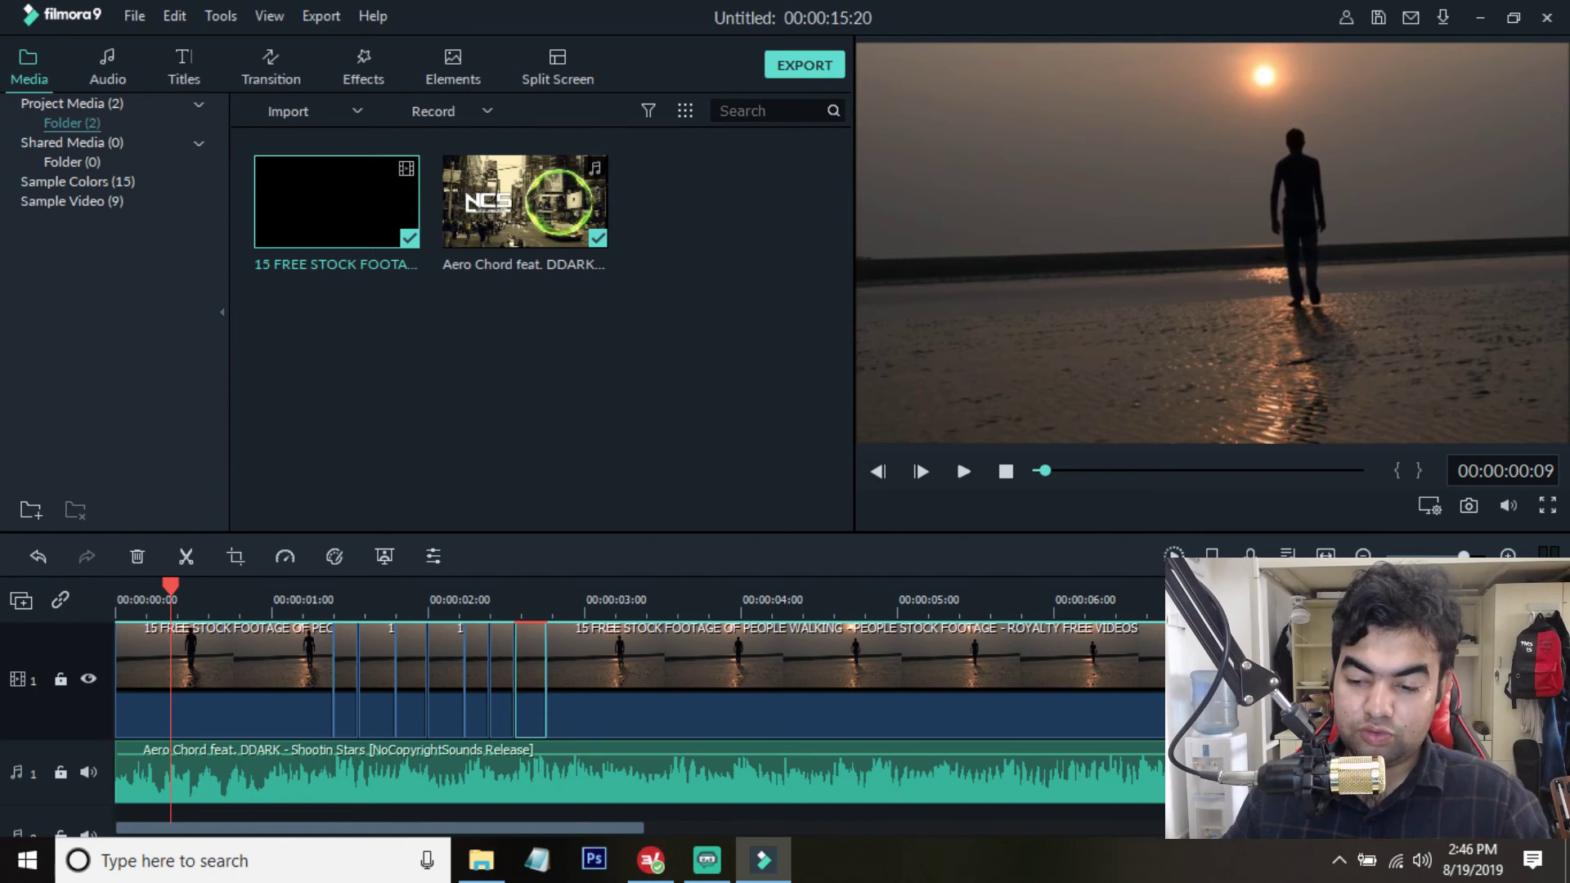
left_click_drag(552, 827, 366, 801)
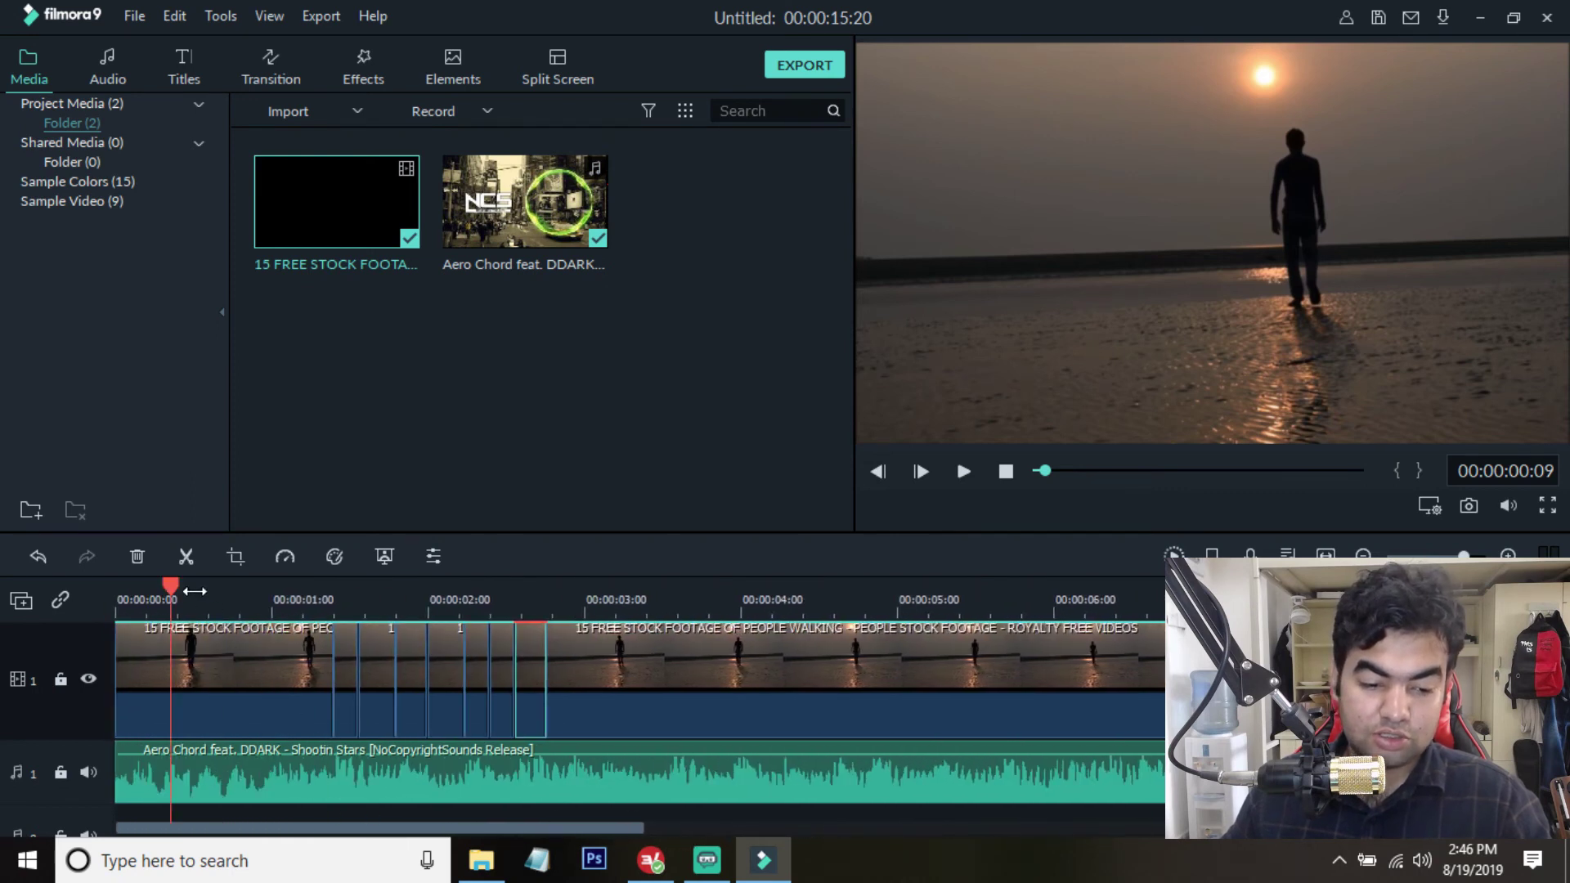
left_click_drag(169, 586, 76, 585)
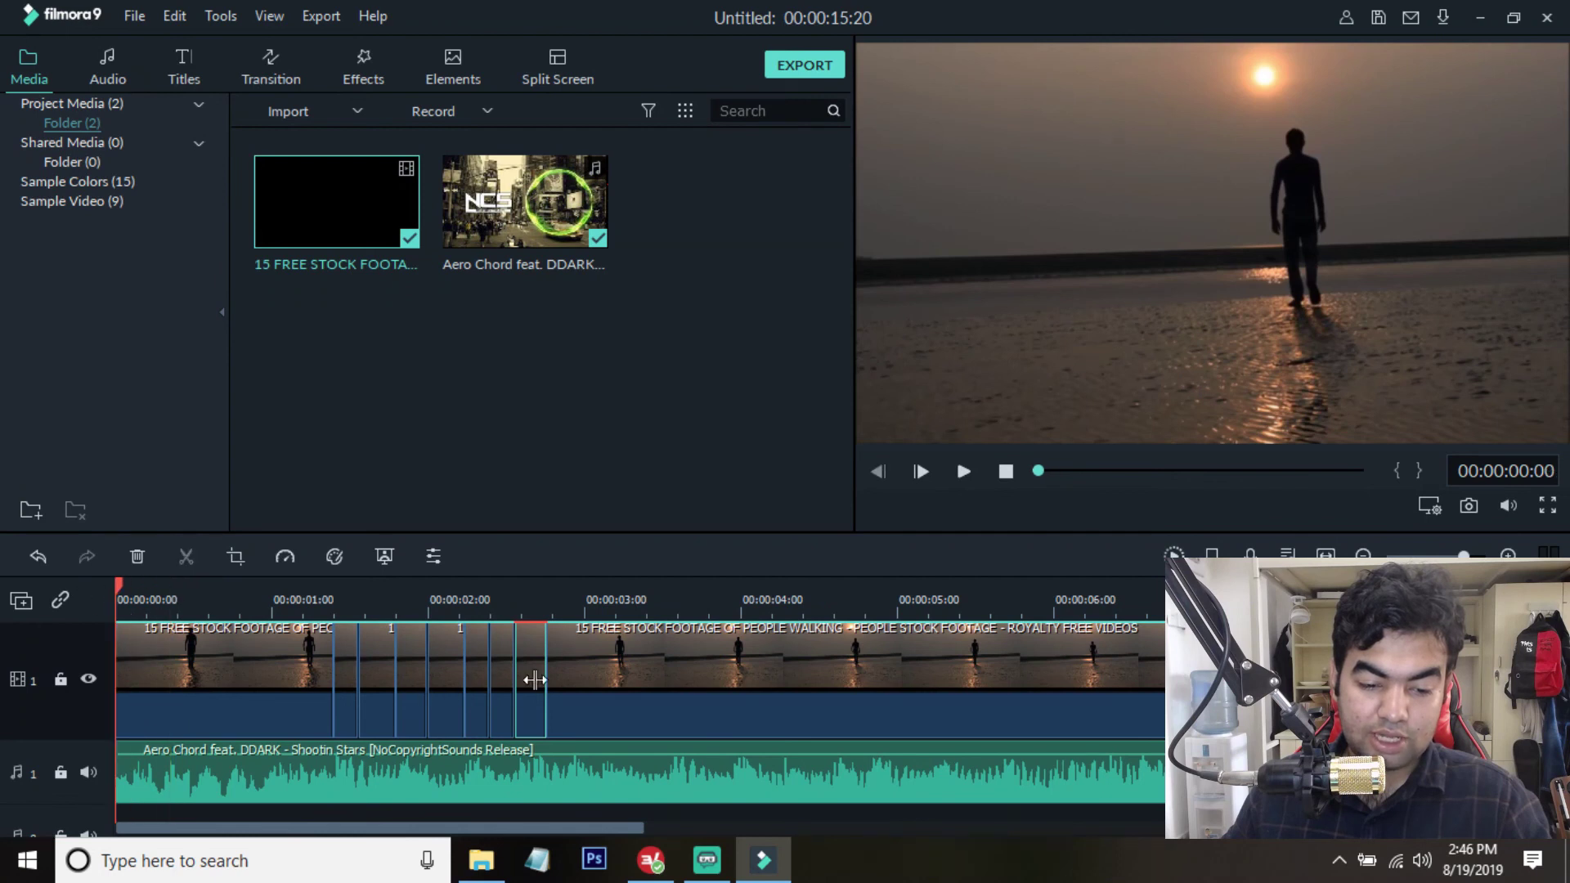
left_click(962, 472)
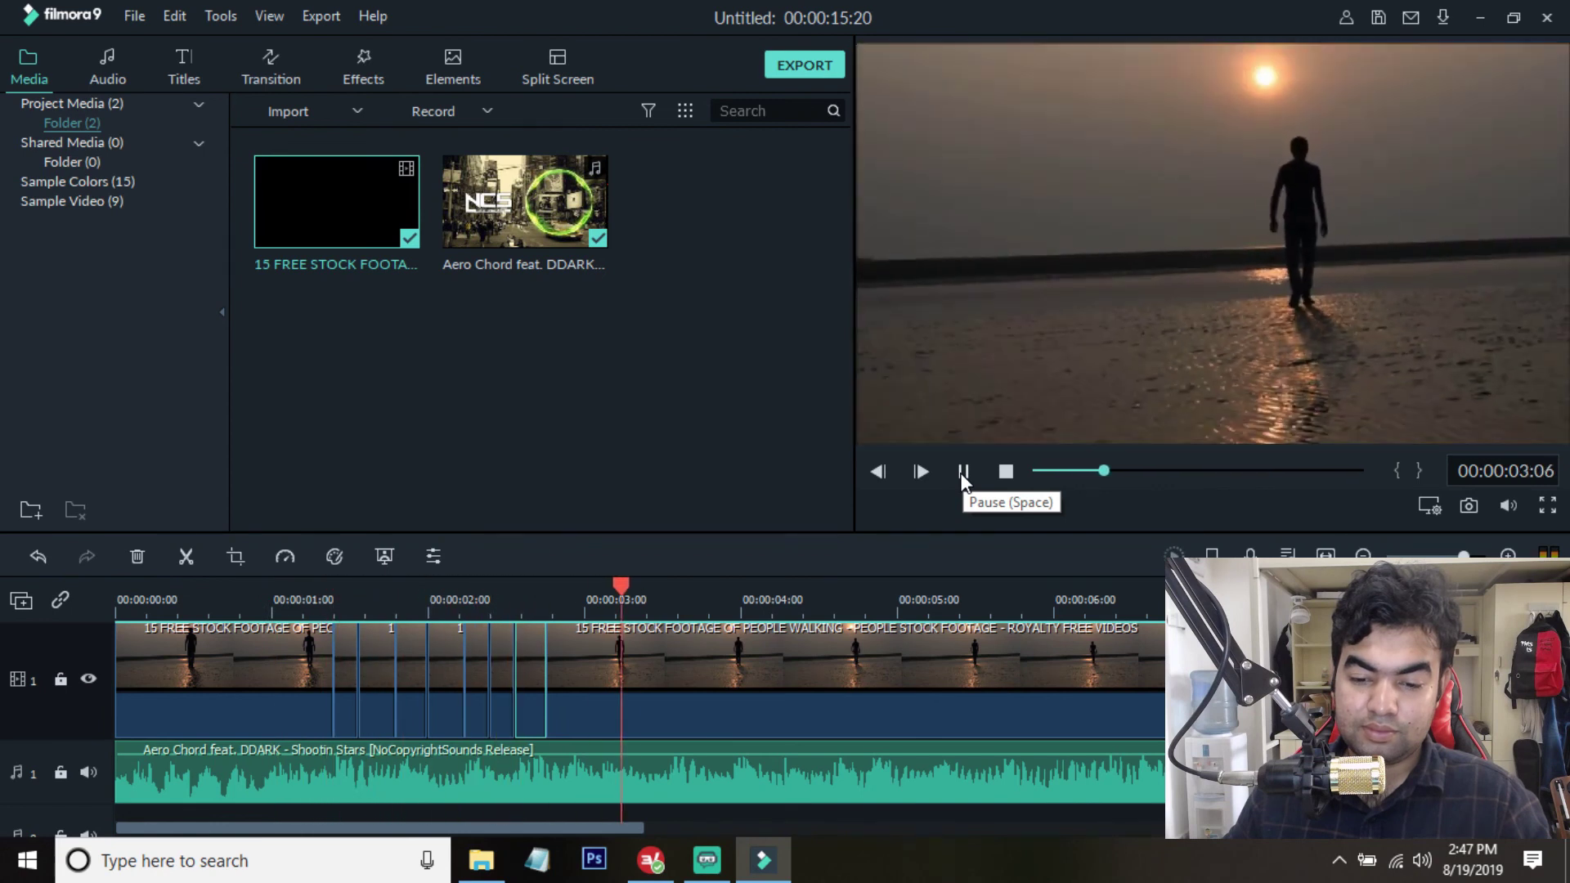
left_click(962, 473)
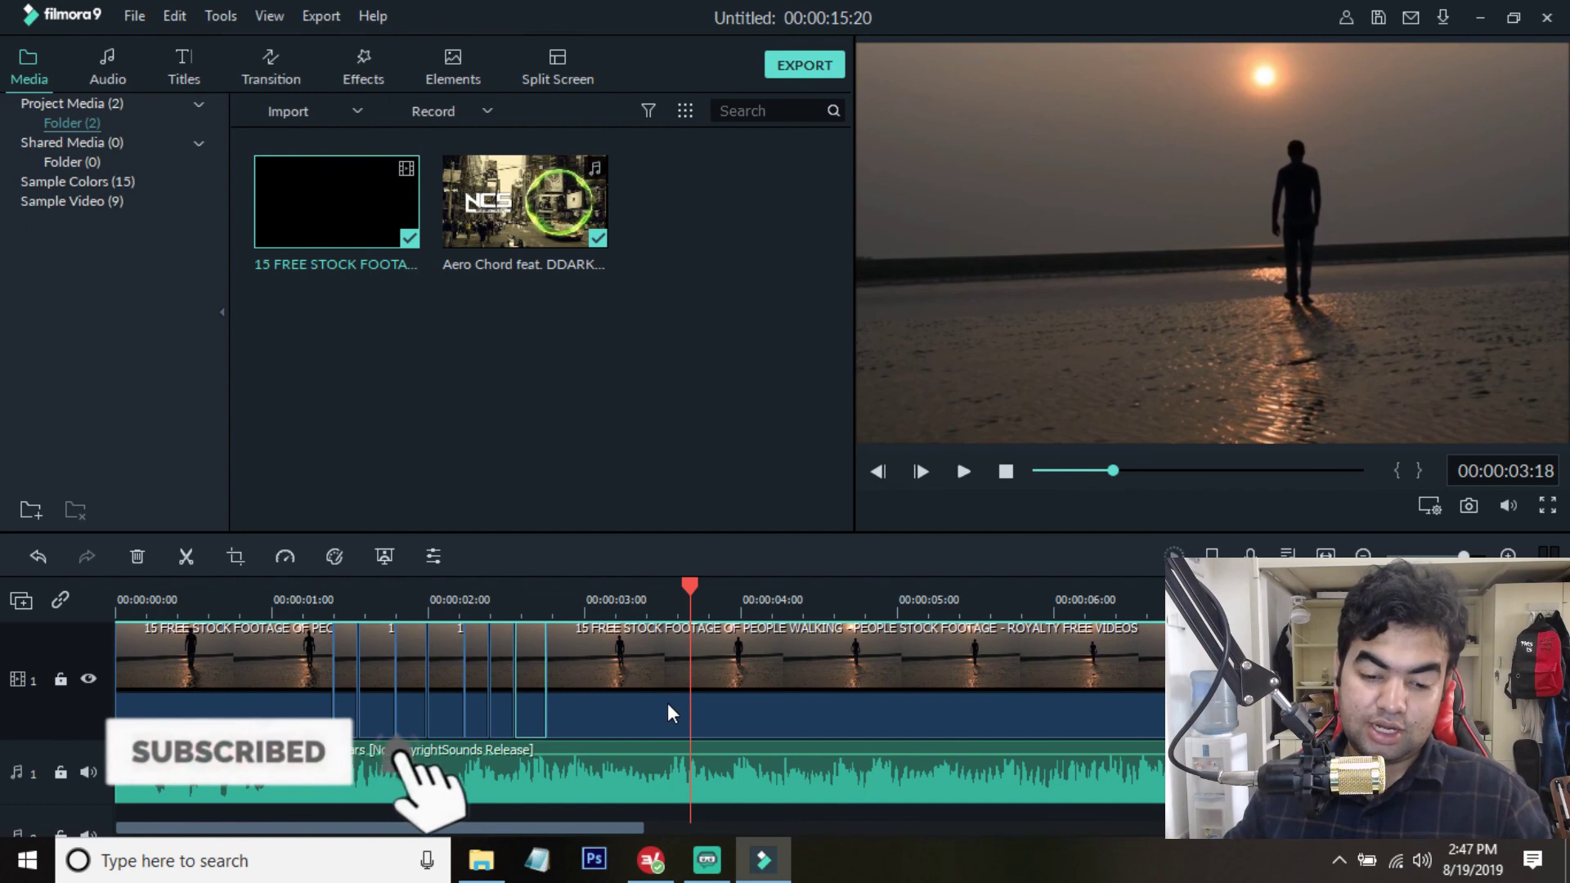
left_click_drag(692, 587, 98, 574)
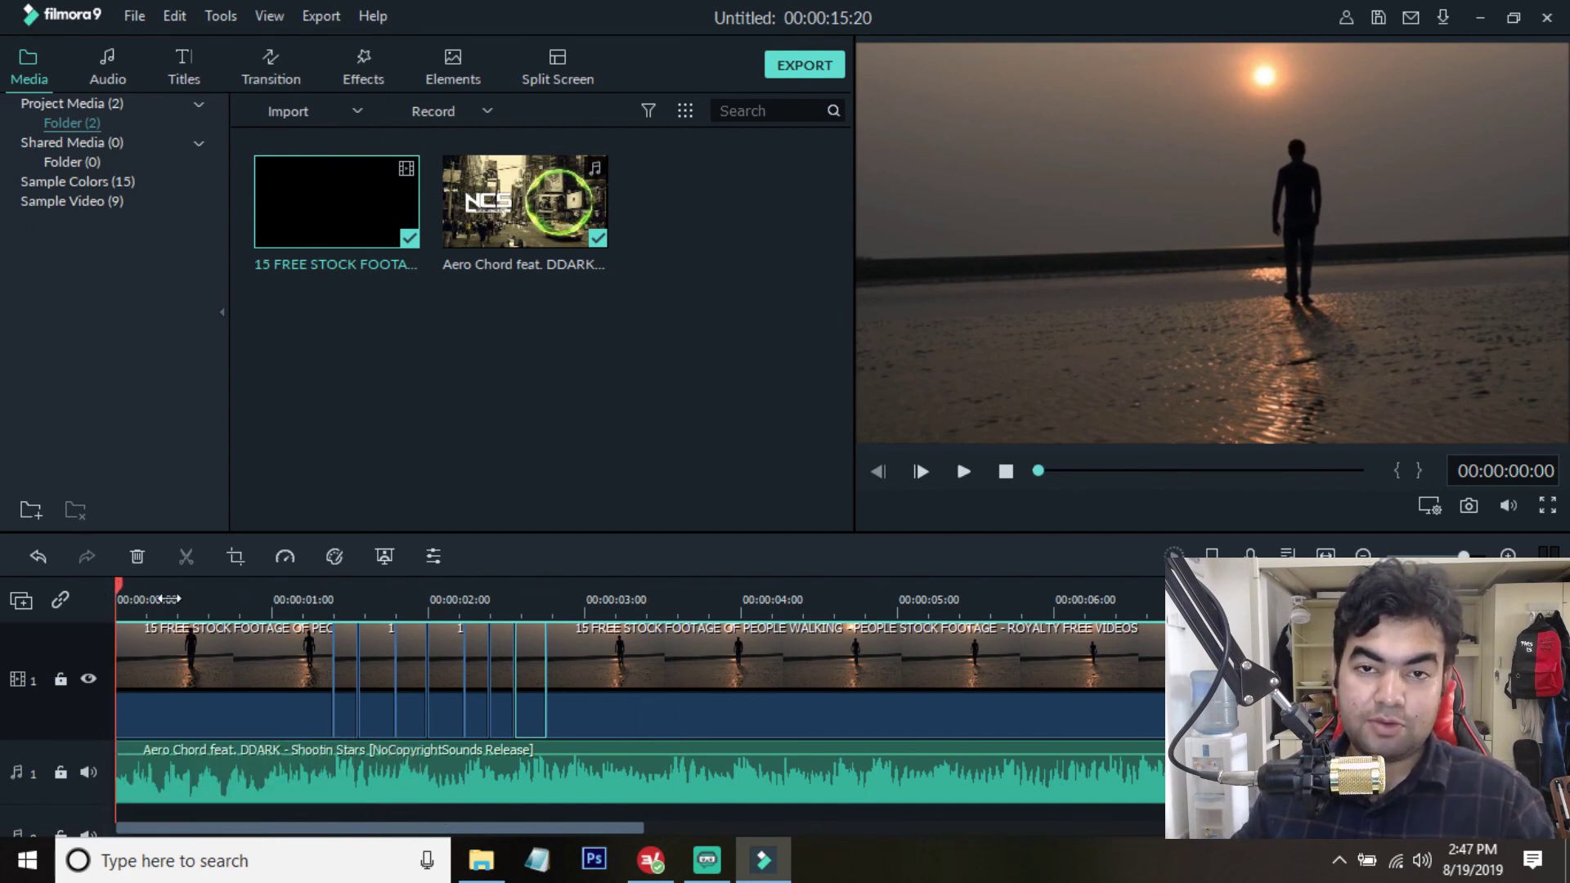